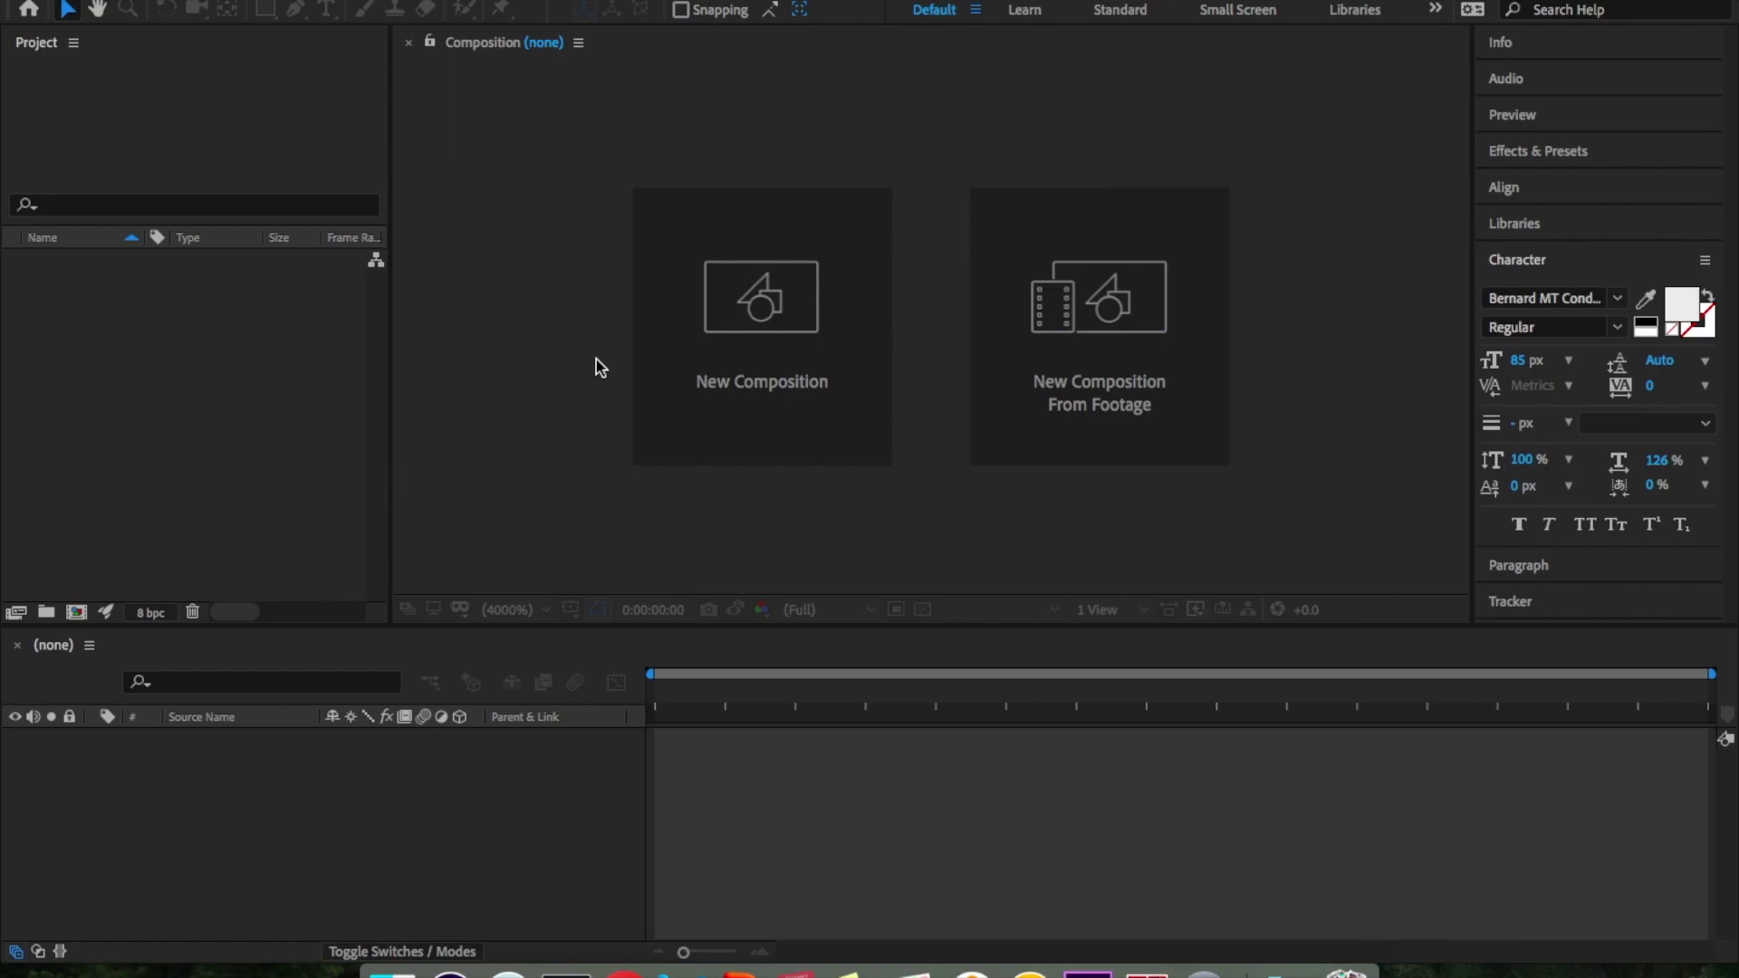
Switch to Photo Booth, play the four-second green-wall clip, and import it into the After Effects project
click(558, 424)
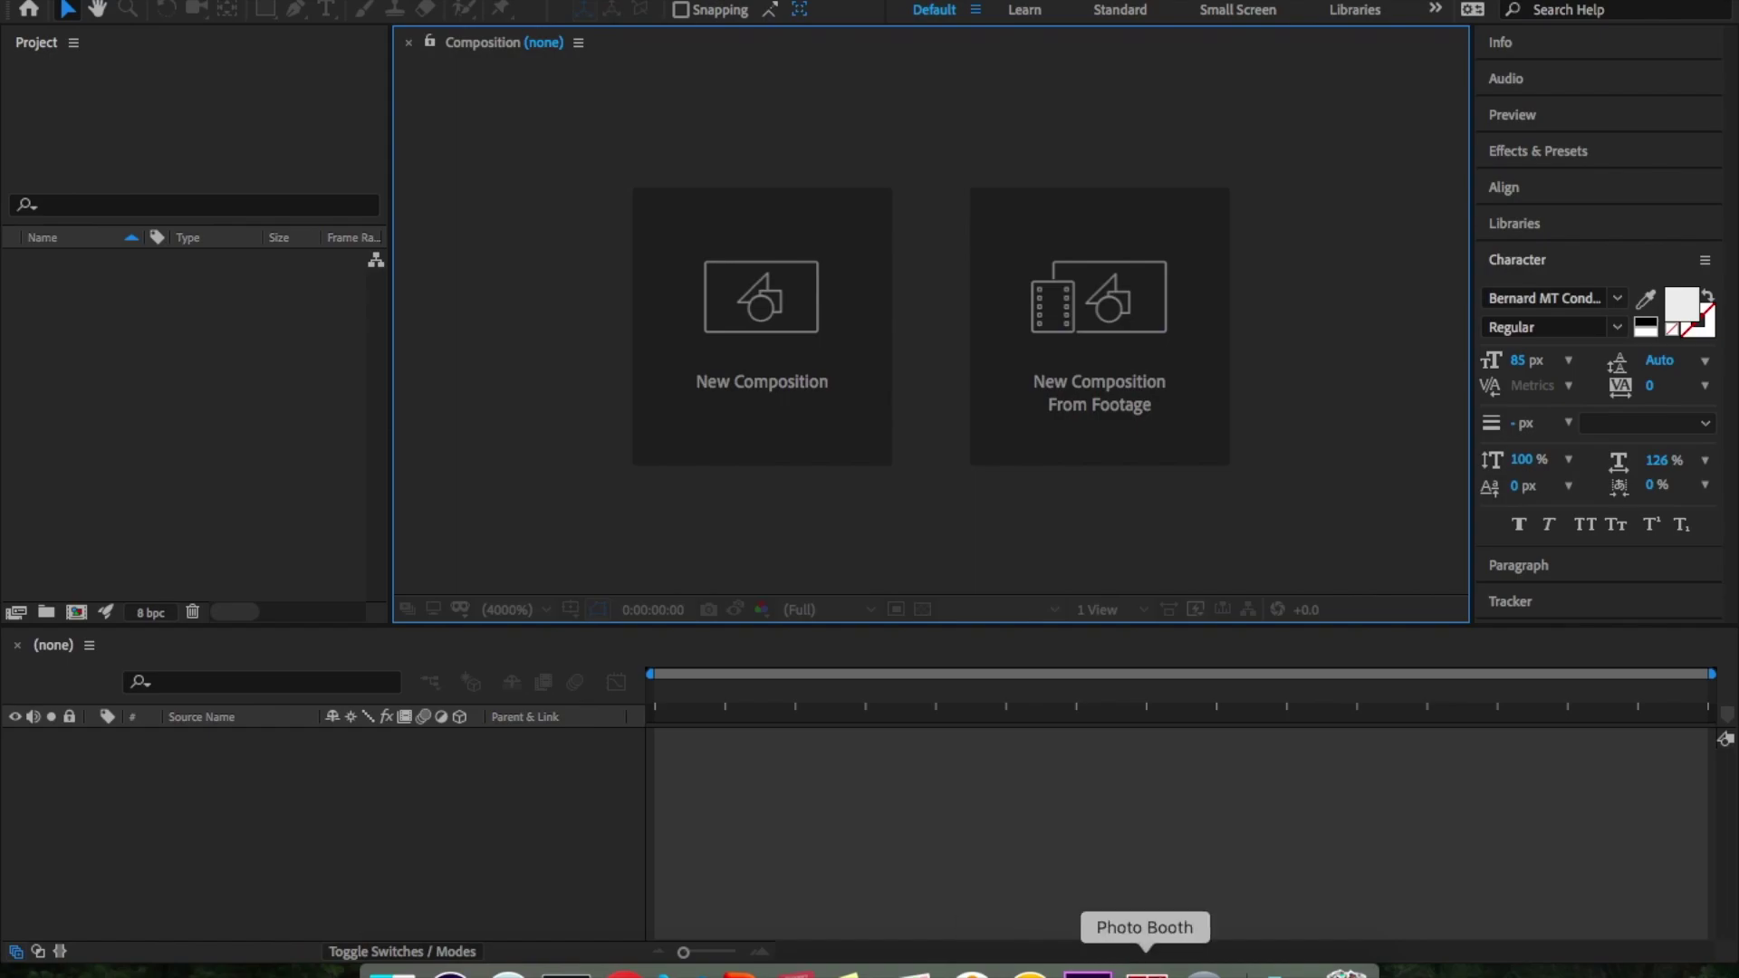
click(1146, 973)
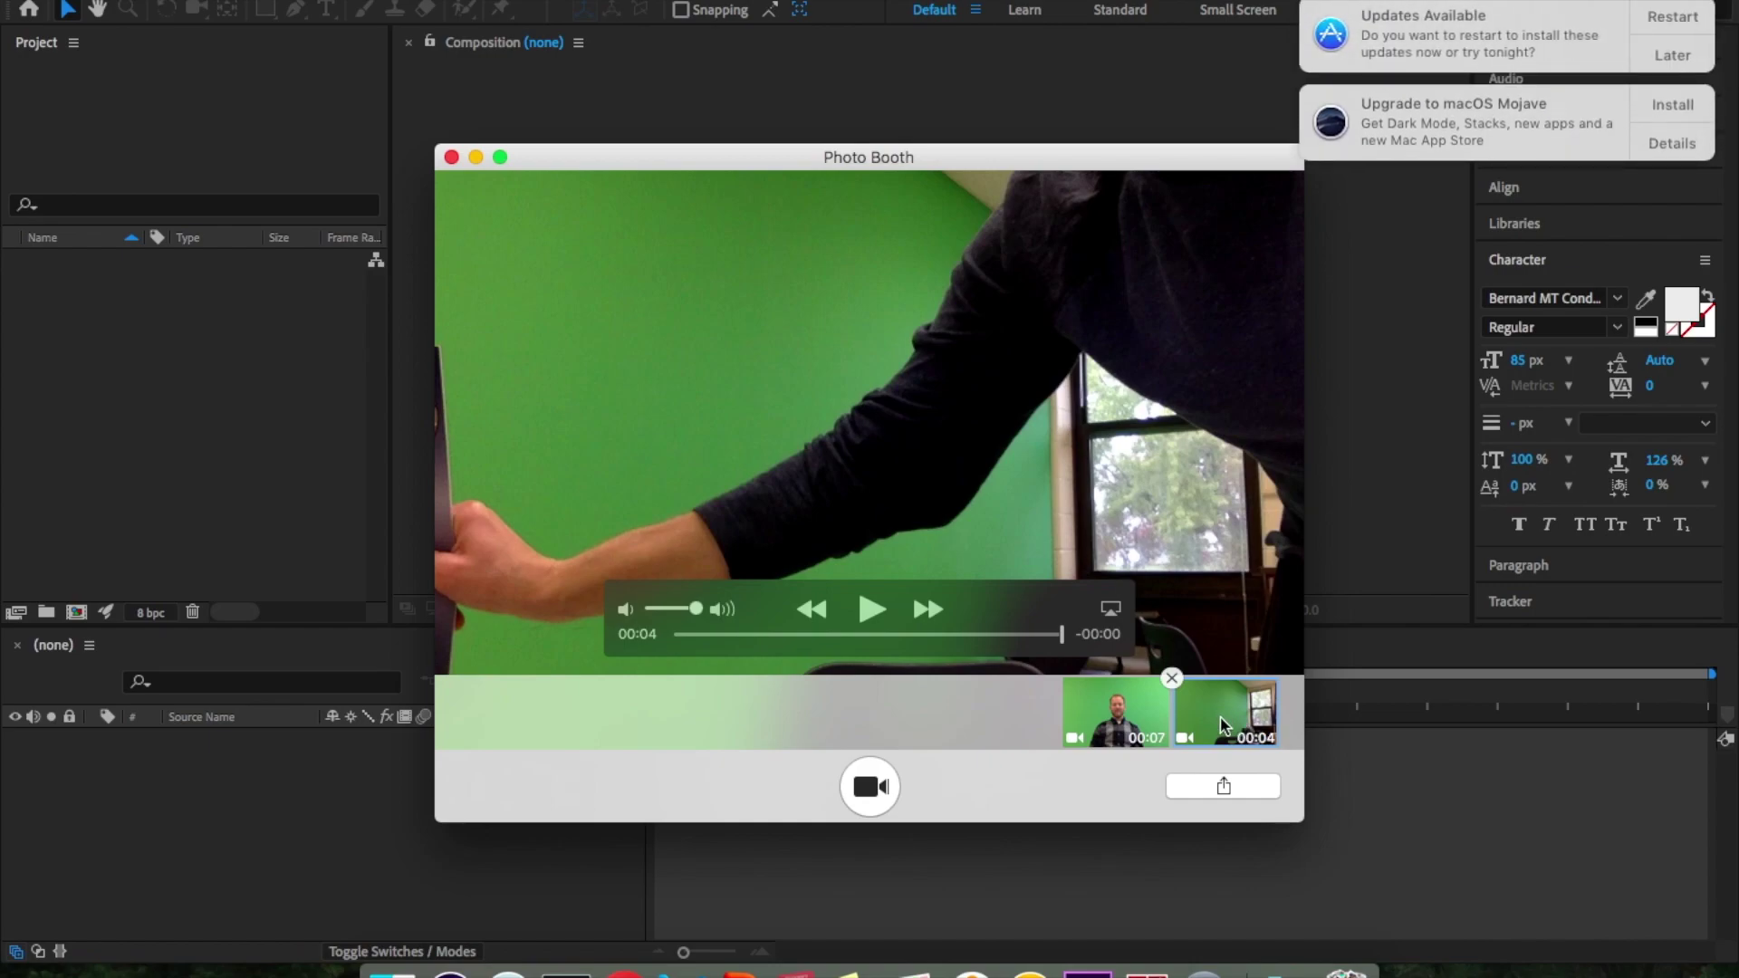
click(873, 610)
drag(1241, 732, 291, 417)
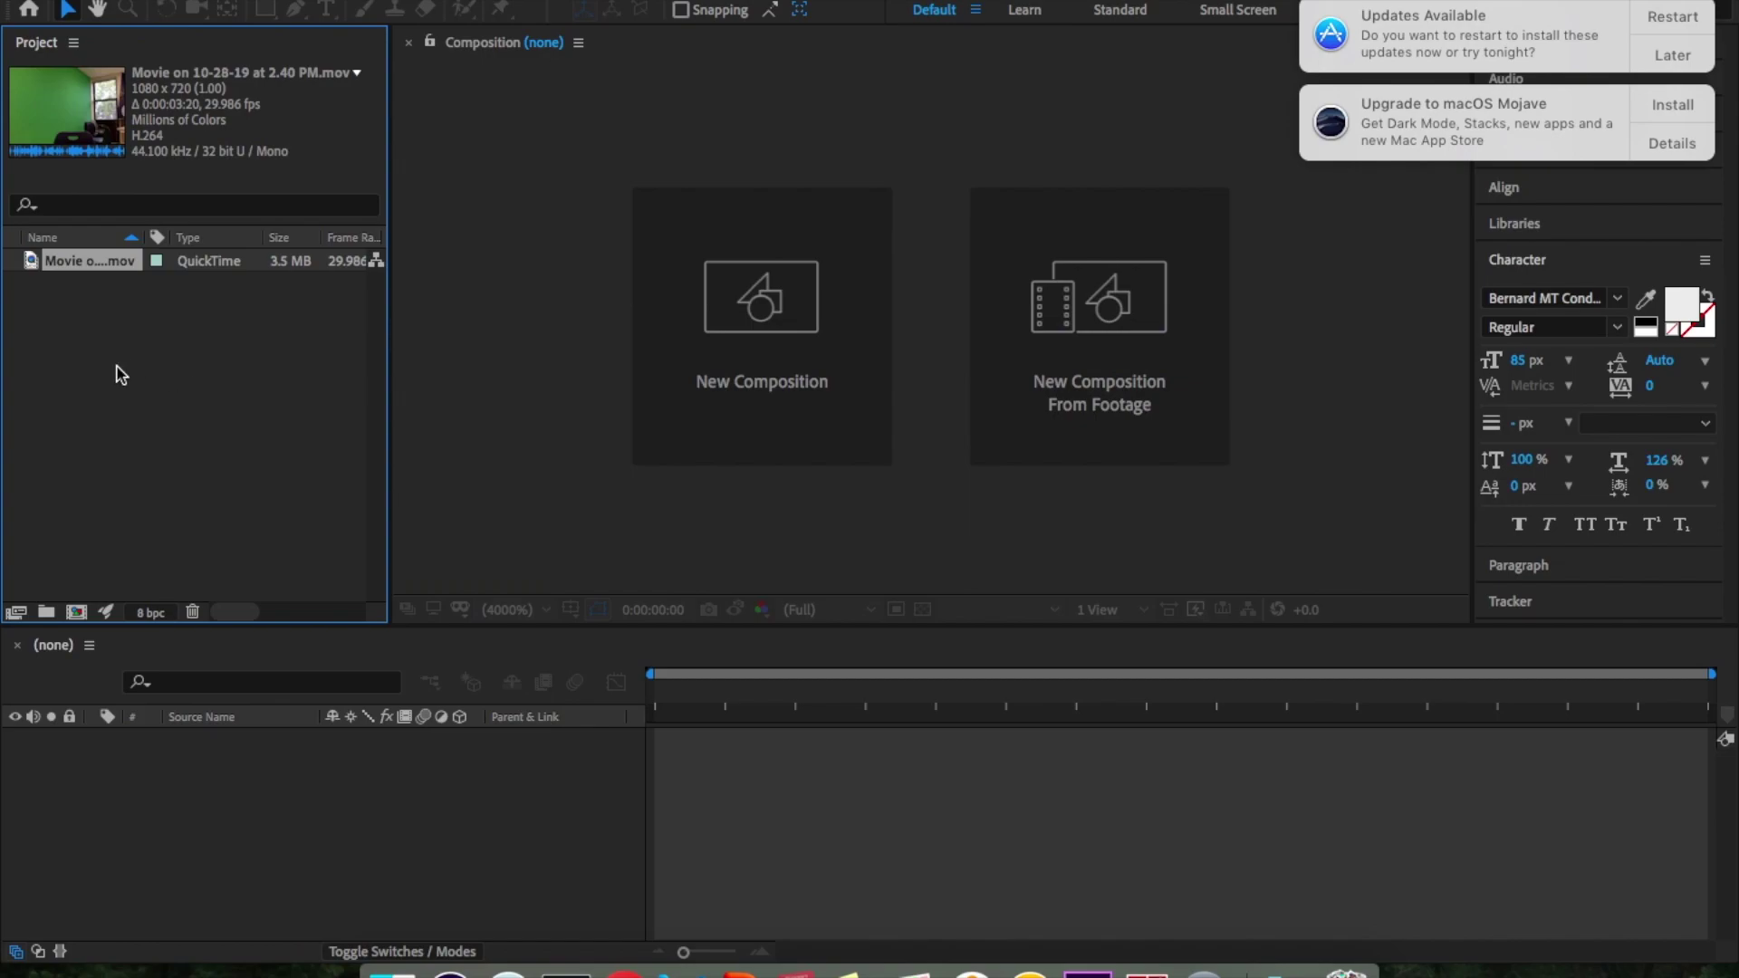
Create a composition from the imported movie clip and postpone the system update notification
drag(84, 264, 78, 620)
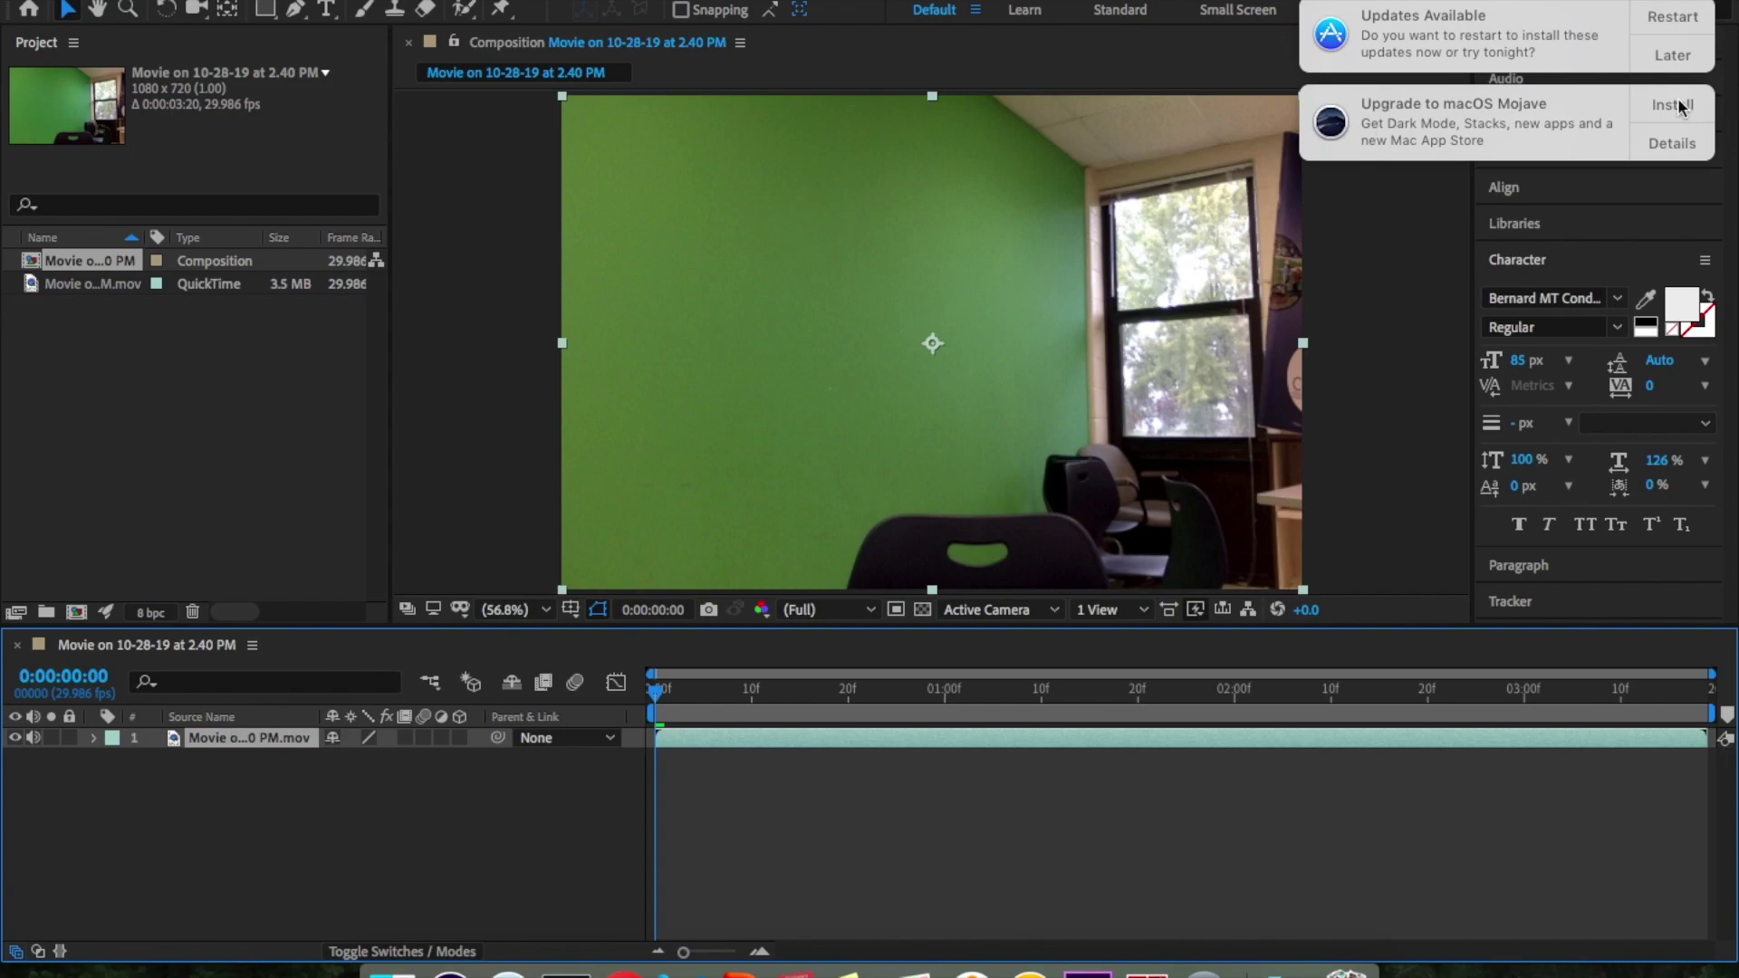
click(1665, 56)
click(1627, 156)
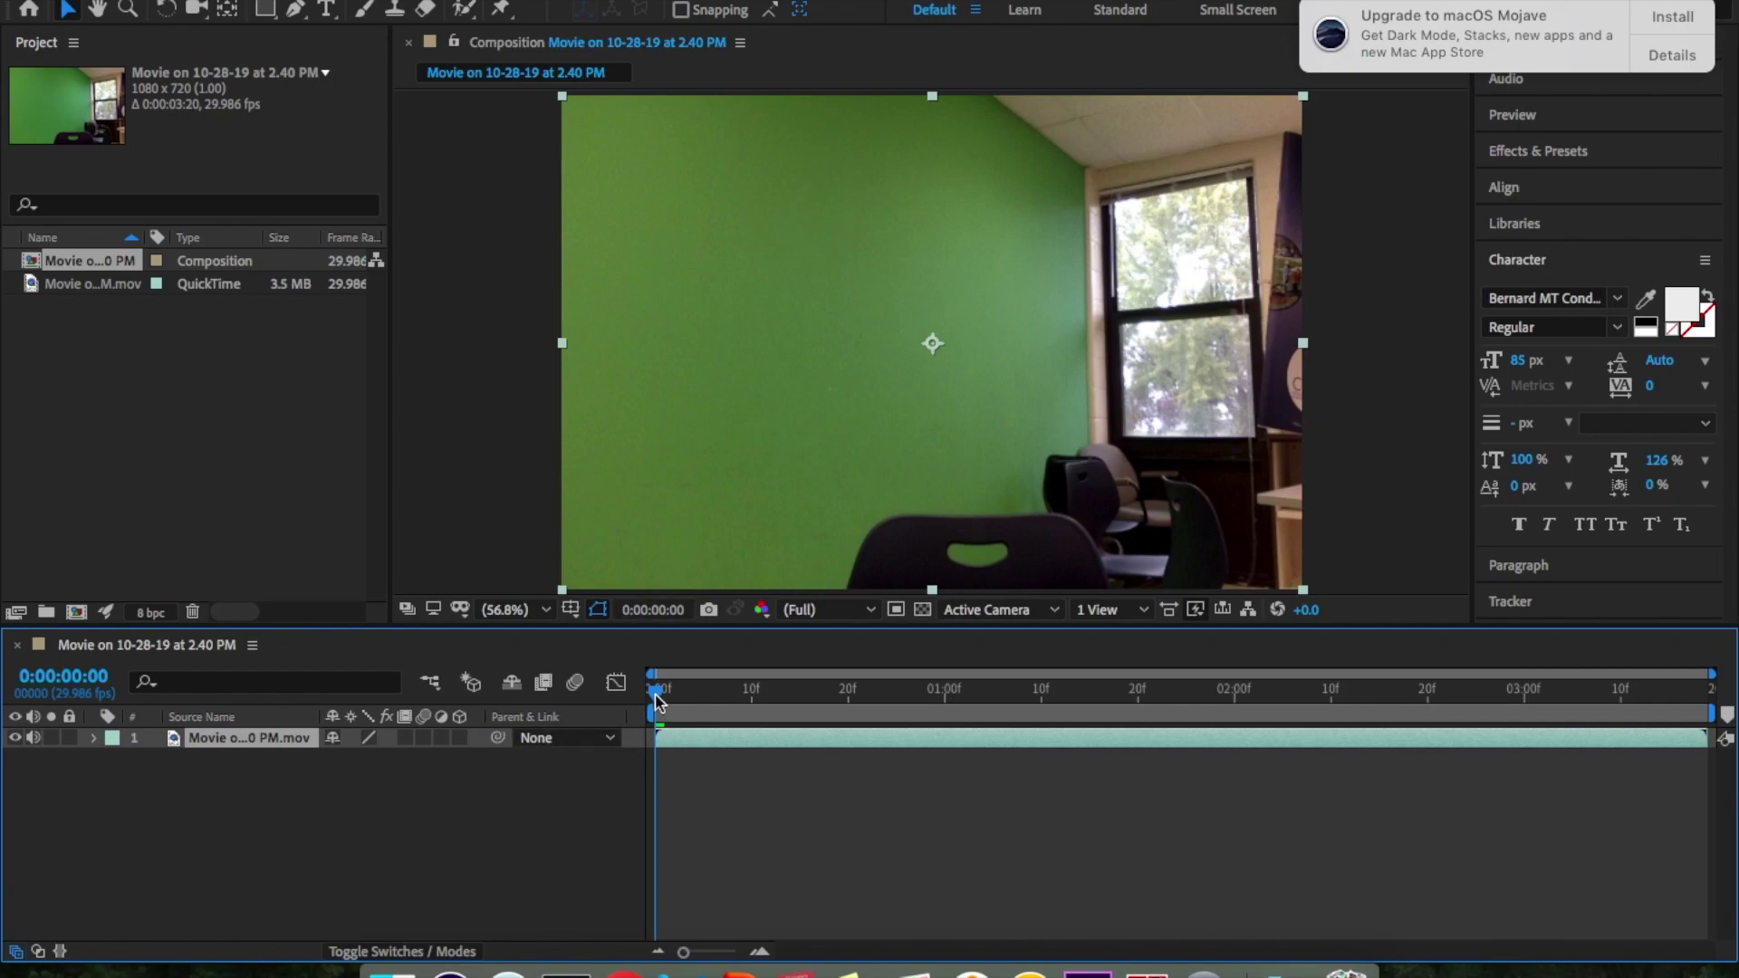
Go to 0:00:00:28 and add a text layer with the teacher's name over the green wall, selecting the text to check its font size
drag(656, 698, 926, 722)
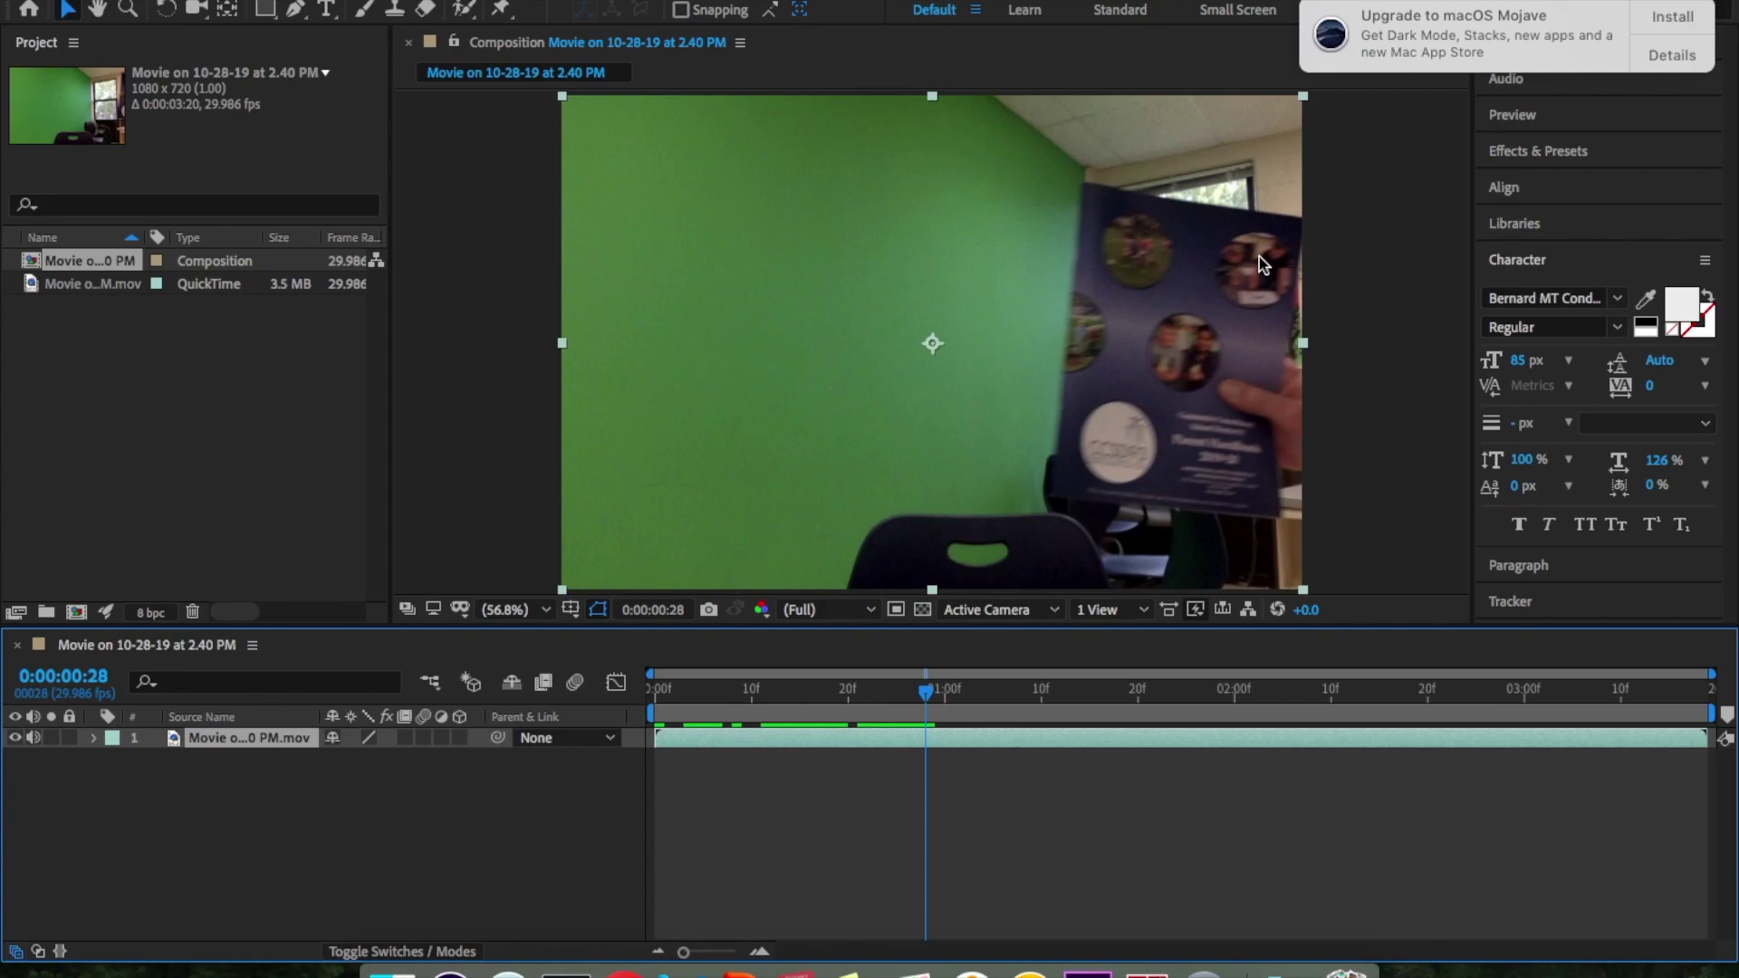
click(327, 14)
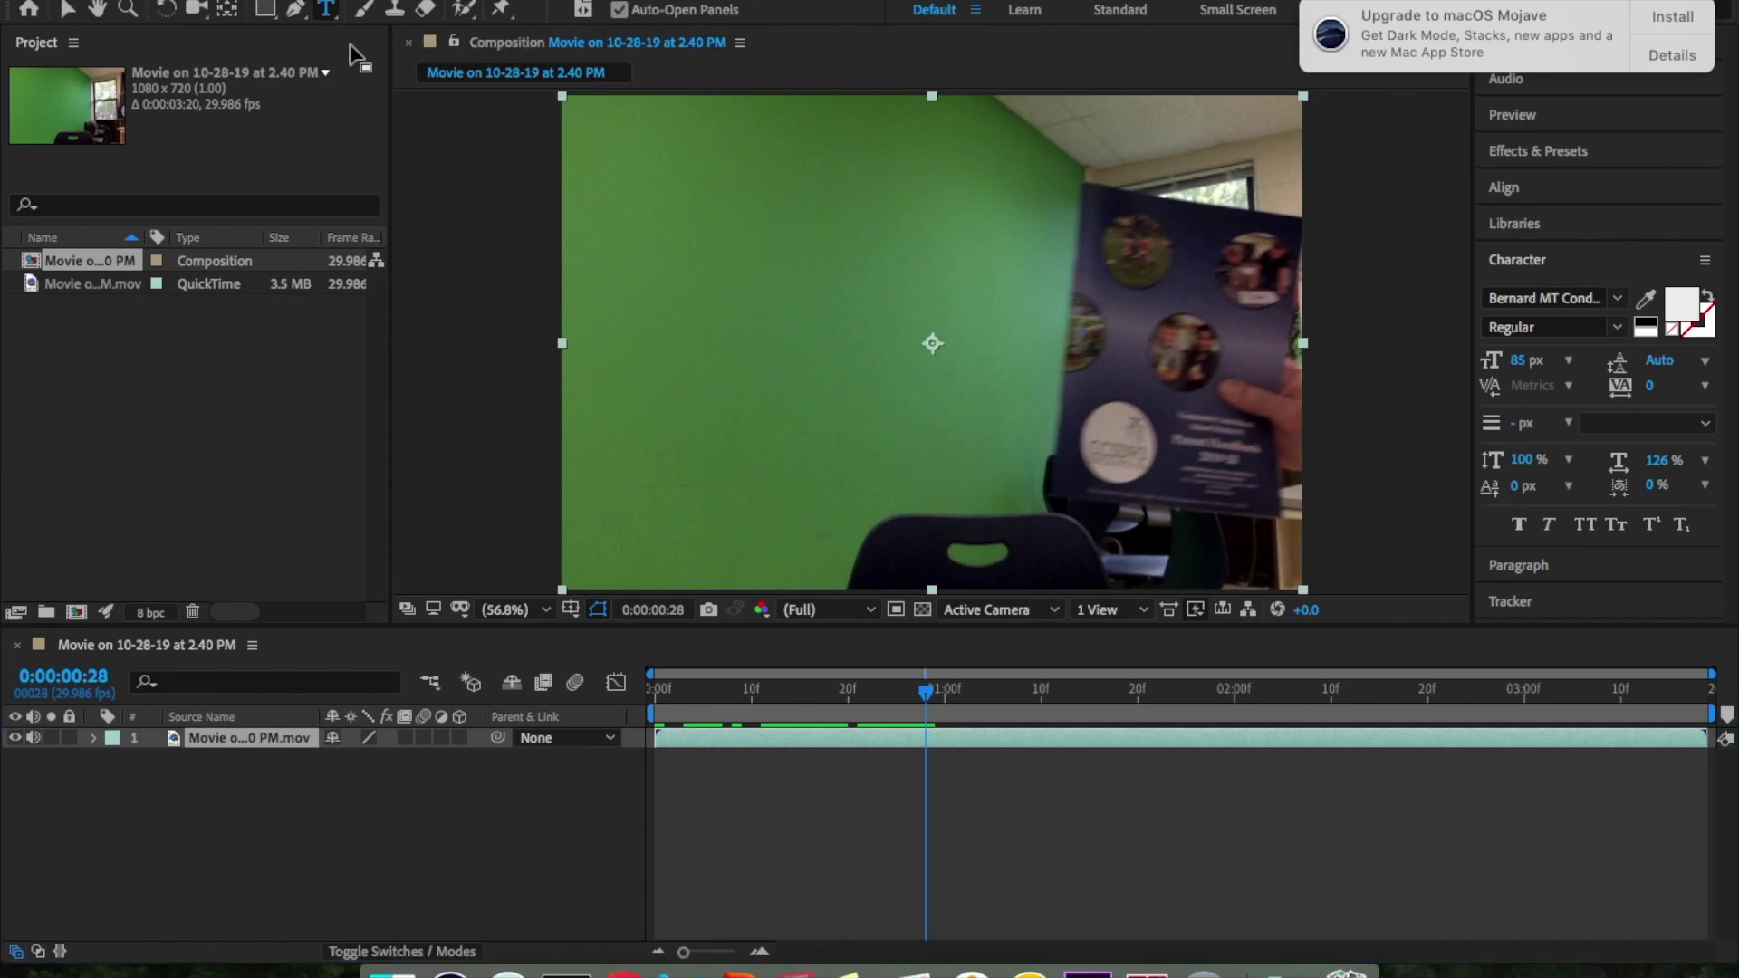
click(654, 337)
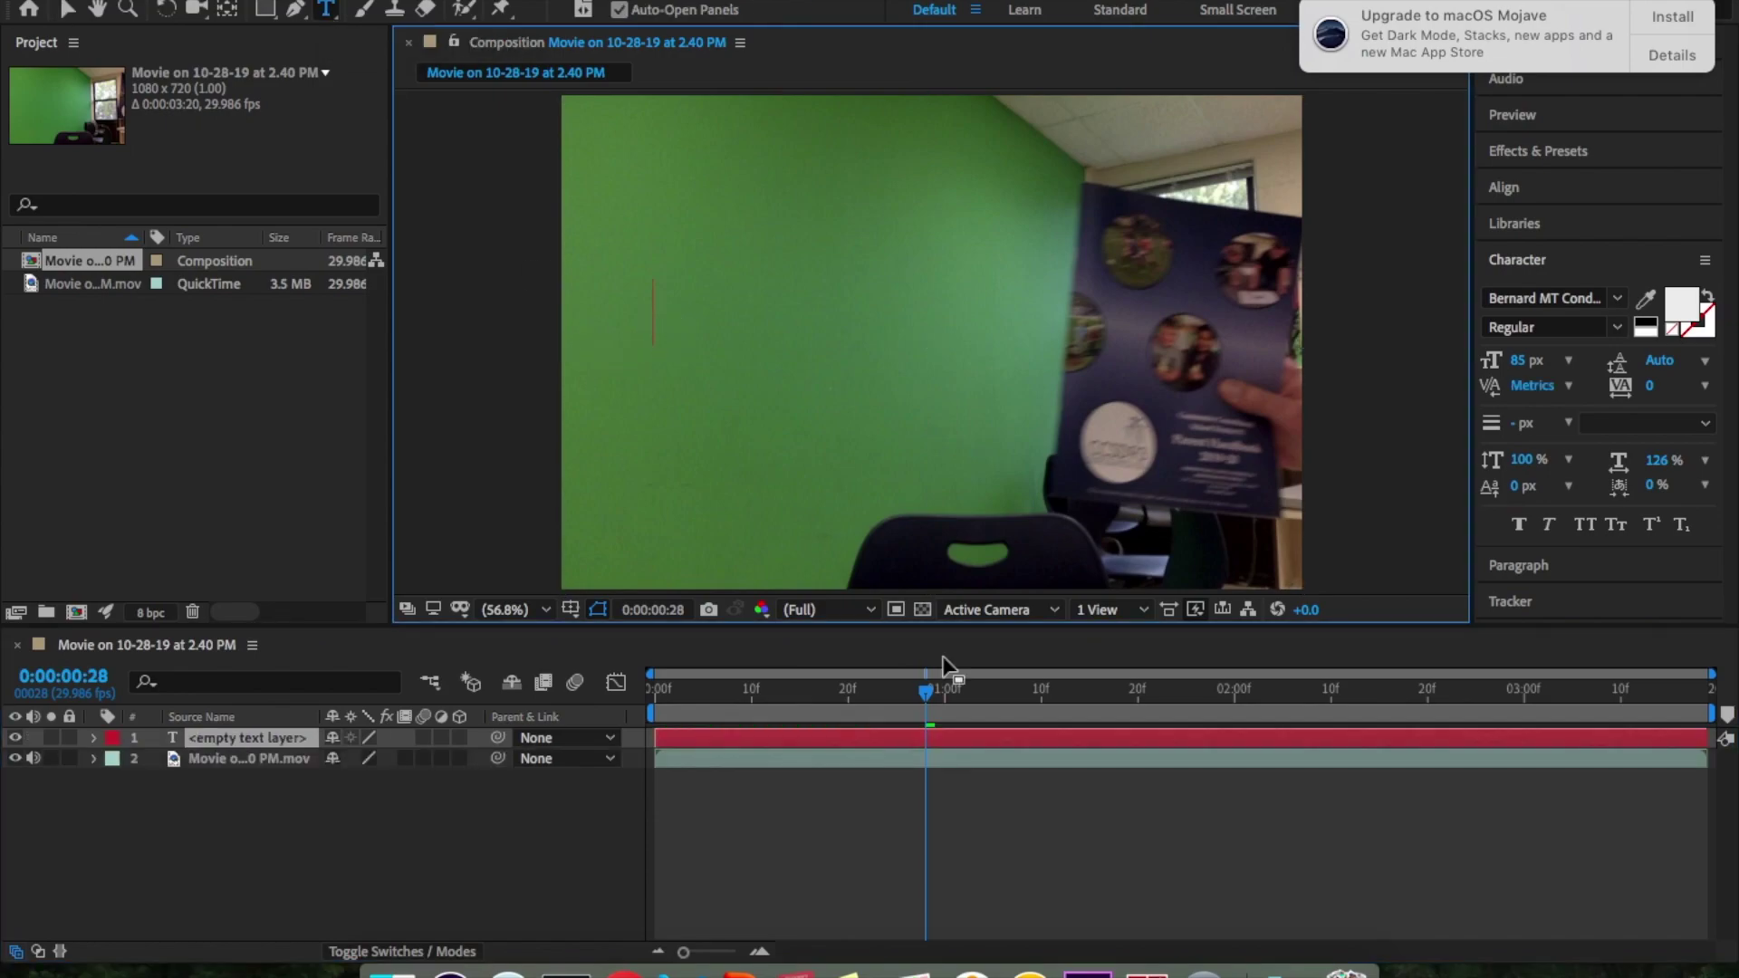
text(Mr. Ohlin)
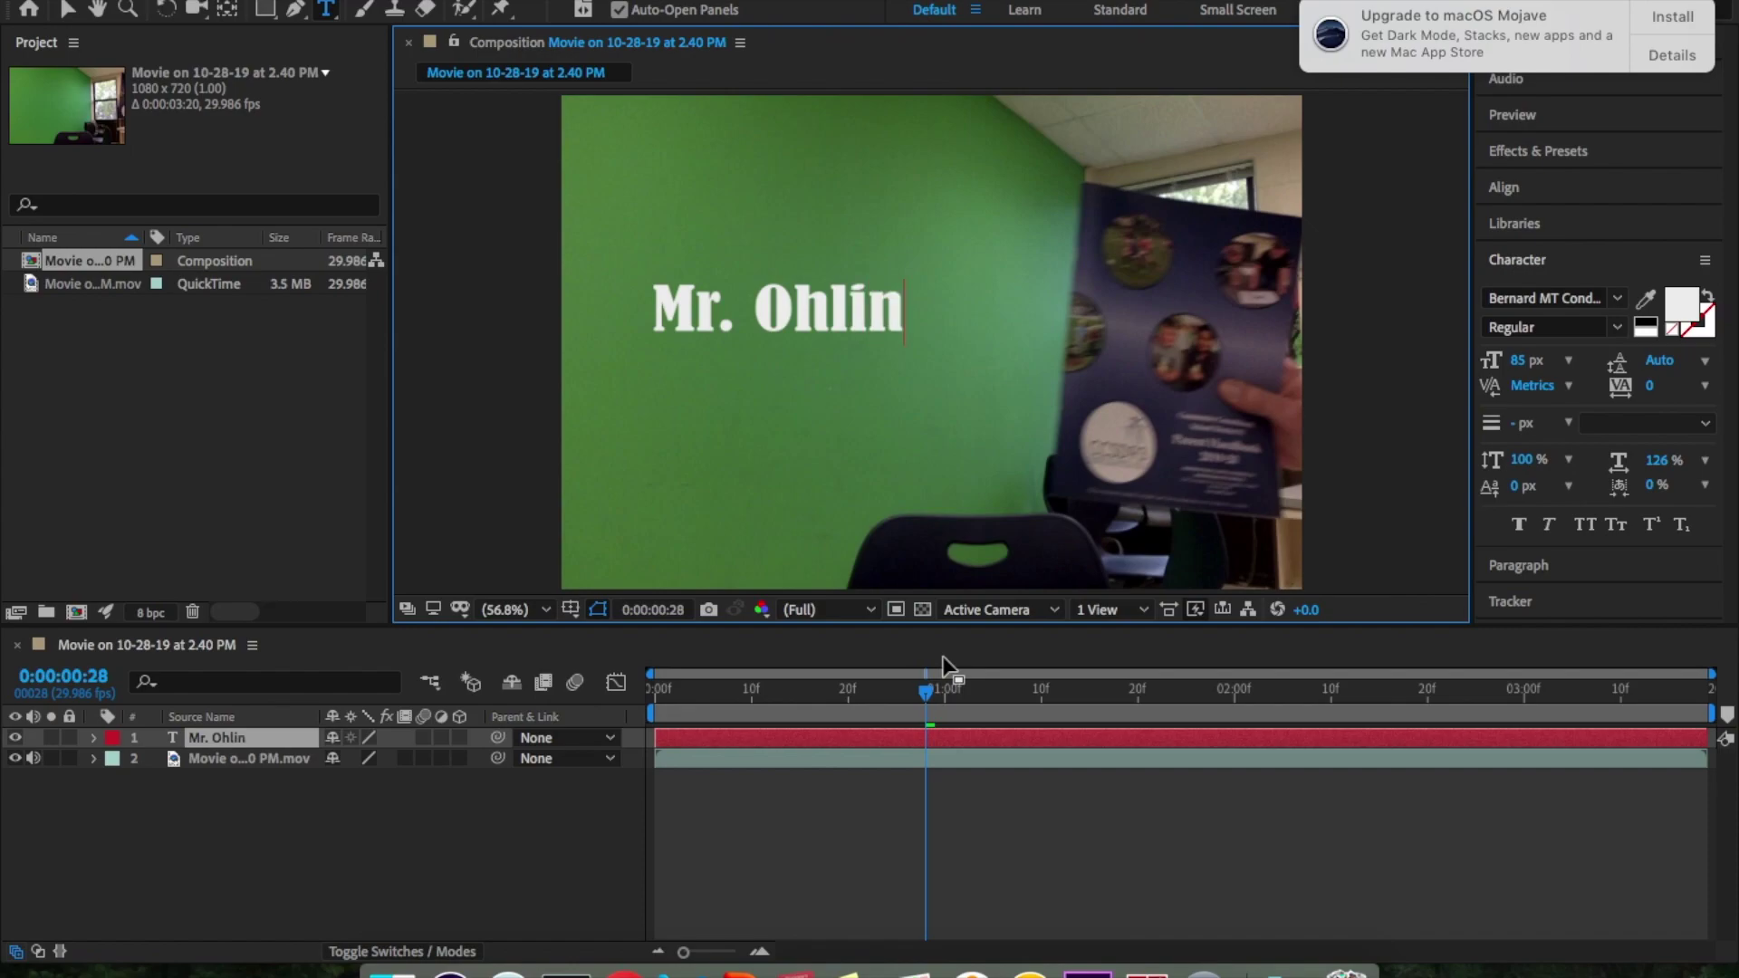
text(ger)
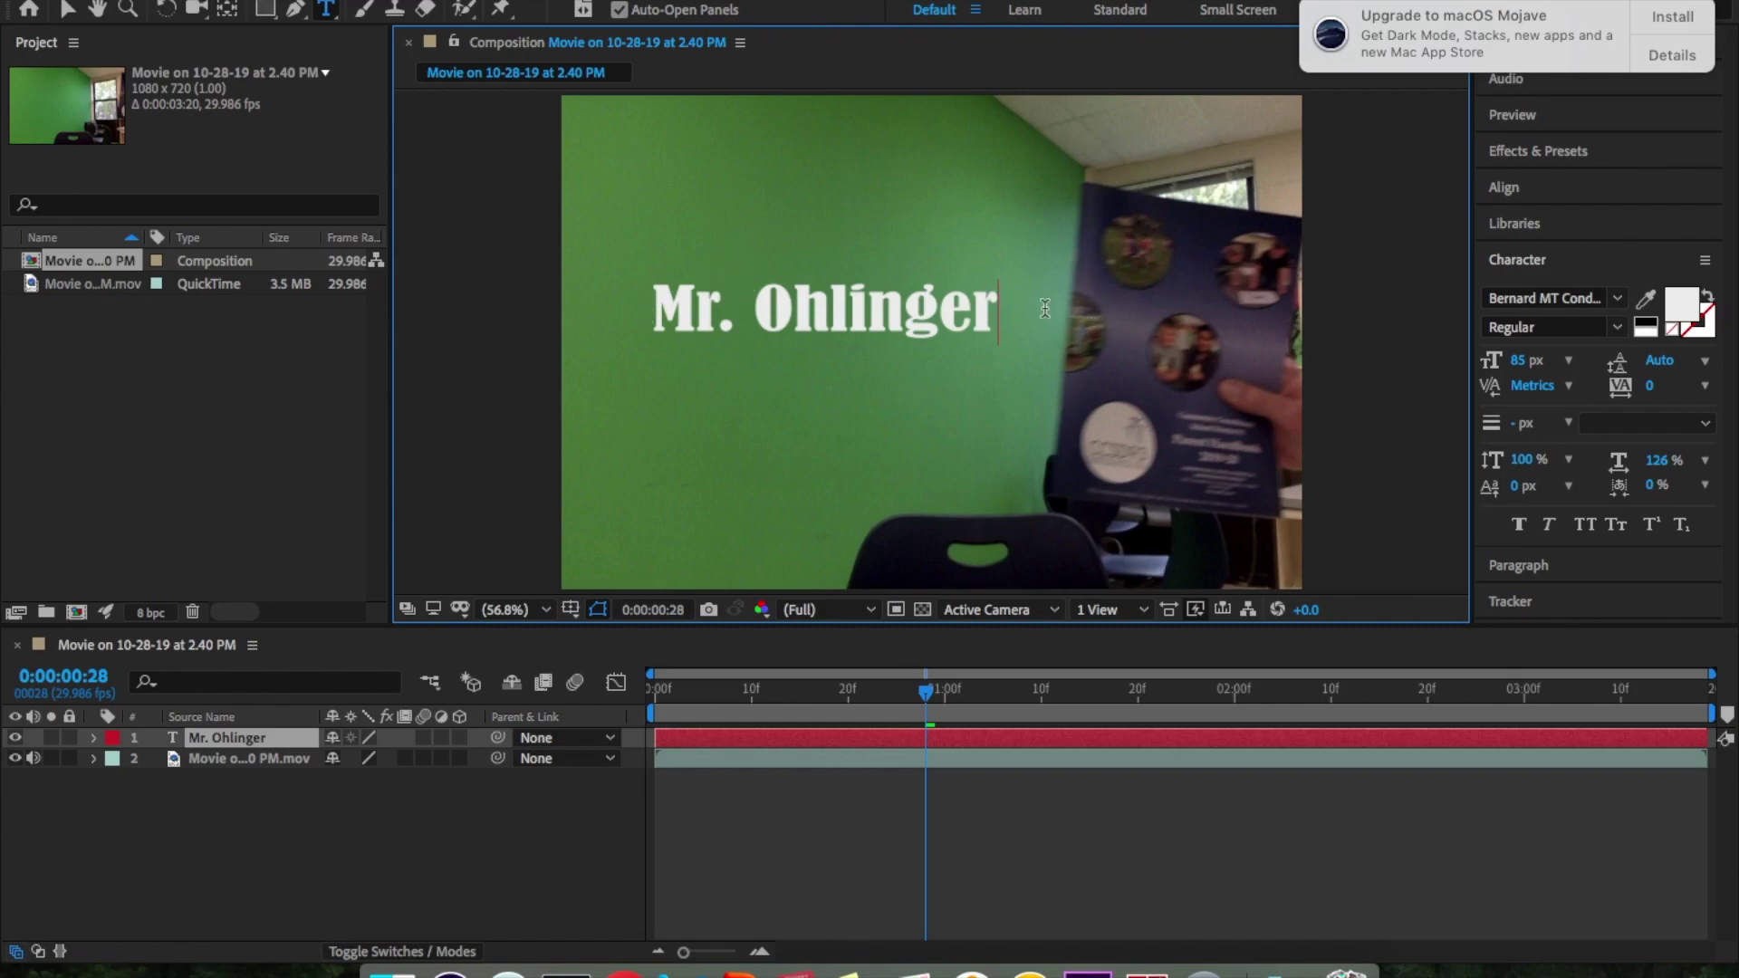
drag(1001, 310, 651, 324)
drag(1517, 367, 1514, 368)
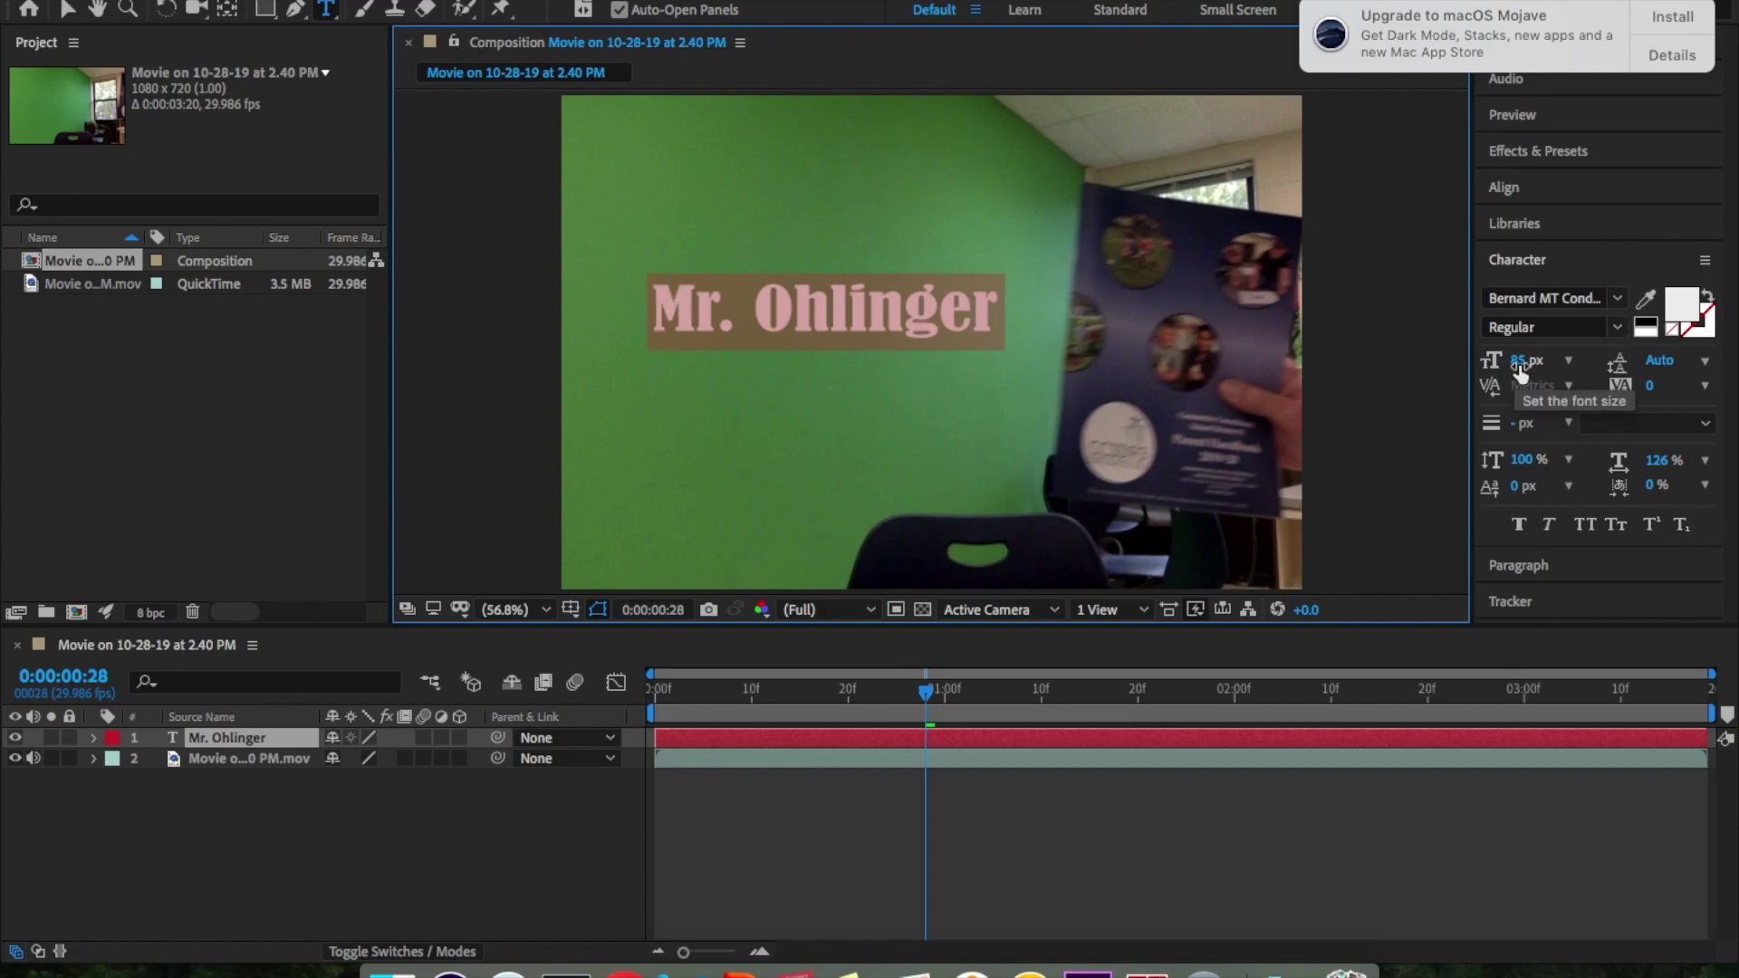
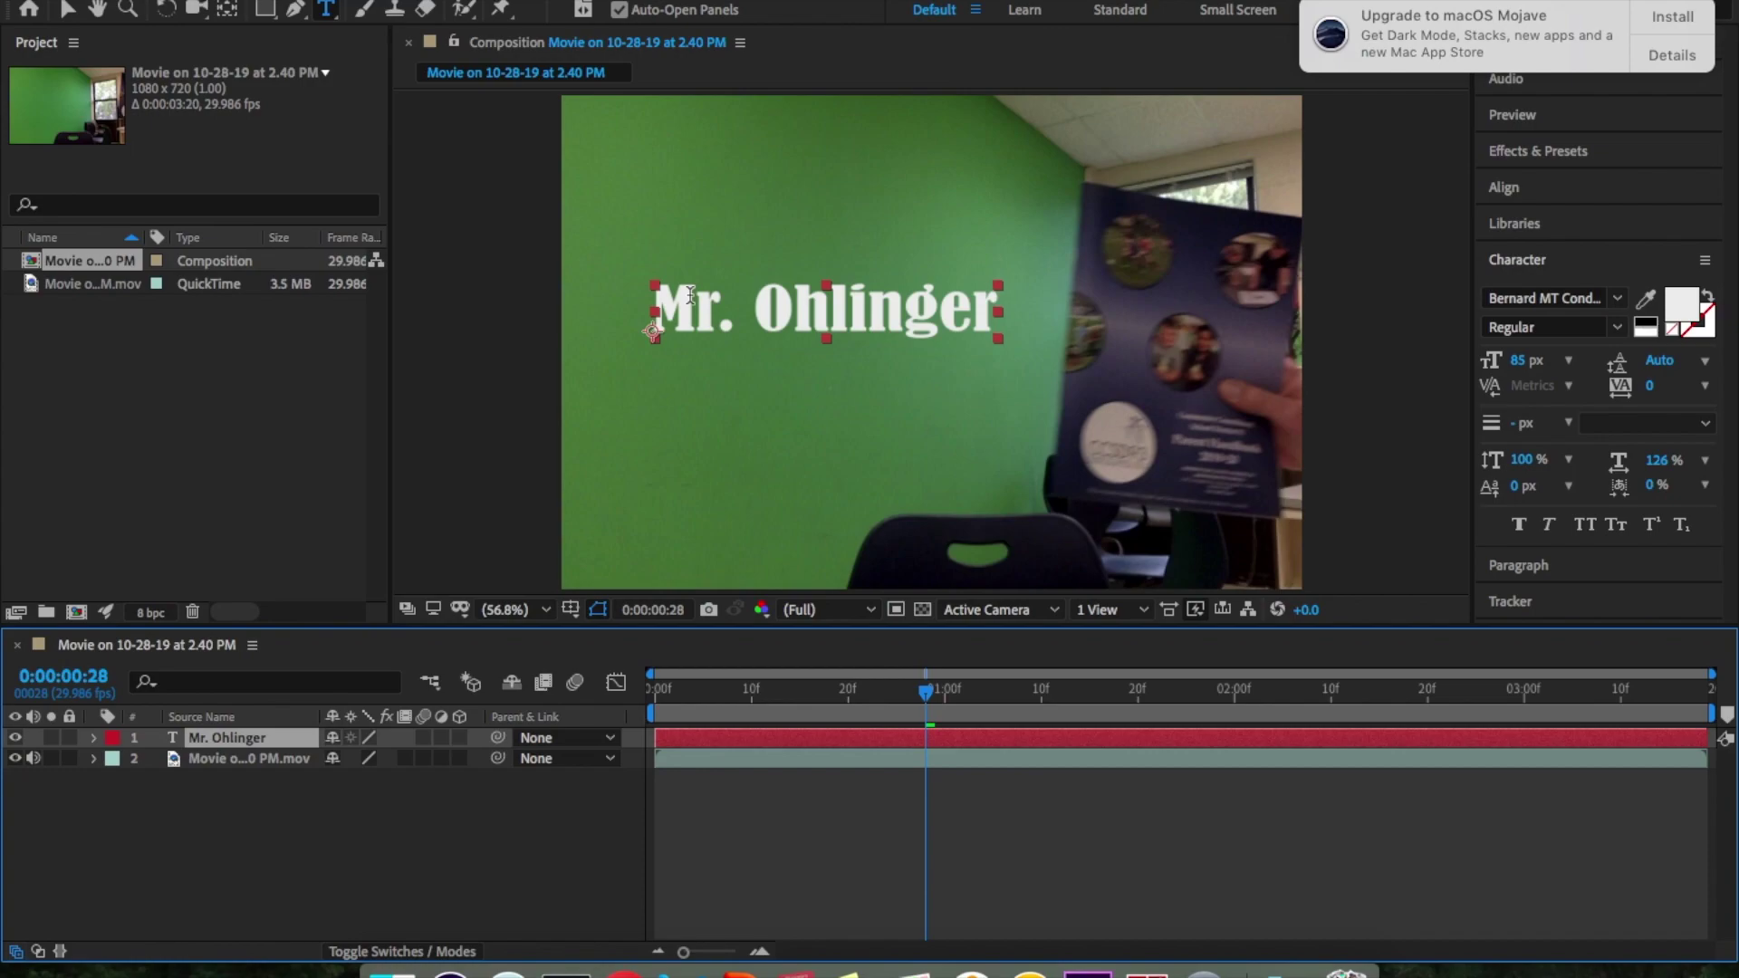
Draw a closed four-point mask with the Pen tool on the text layer, tracing the corners of the held booklet
click(294, 11)
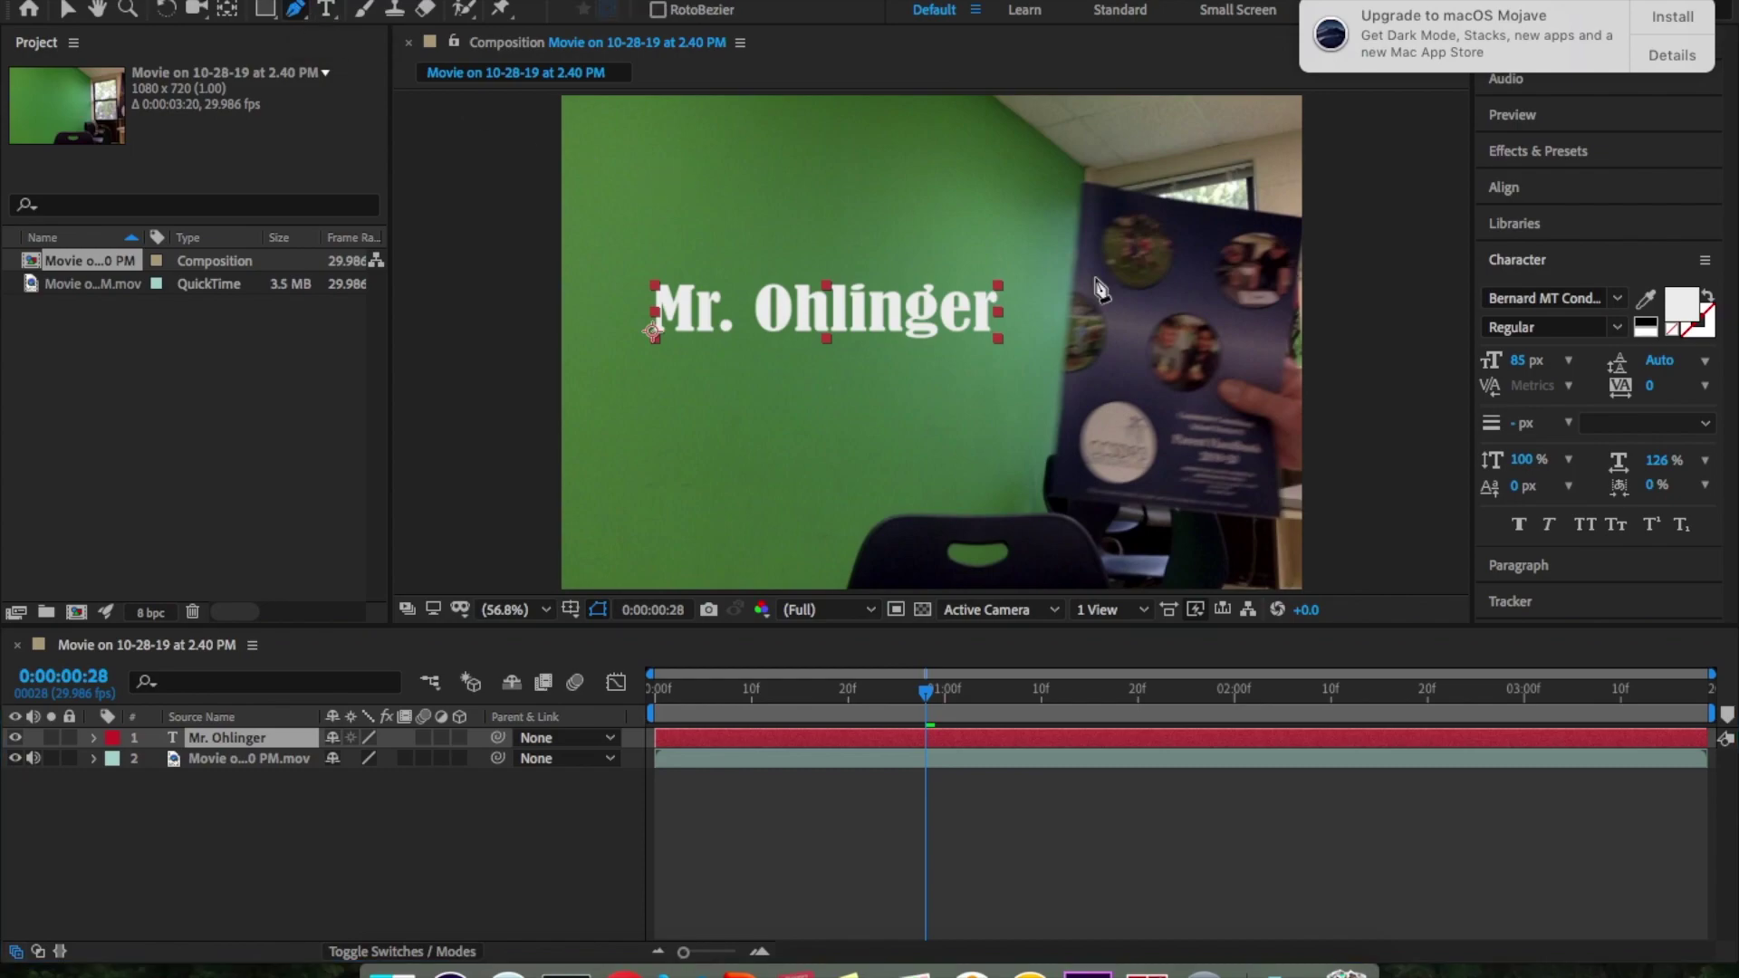
click(1082, 183)
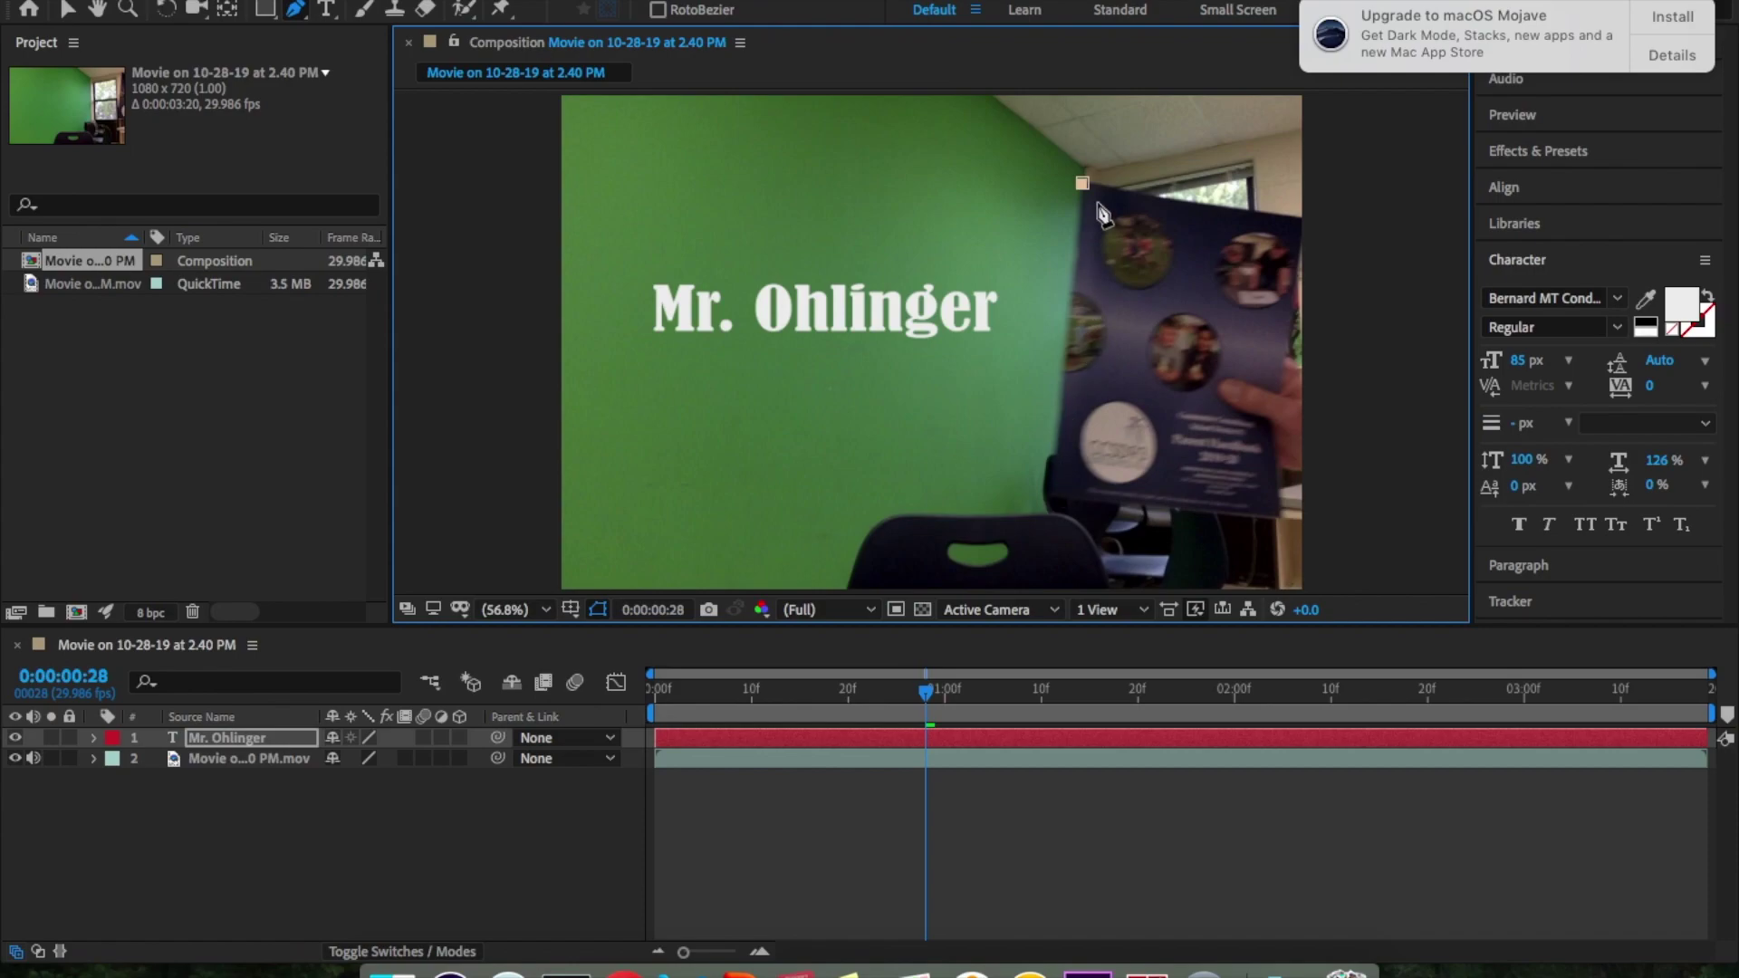
click(1051, 497)
click(1281, 518)
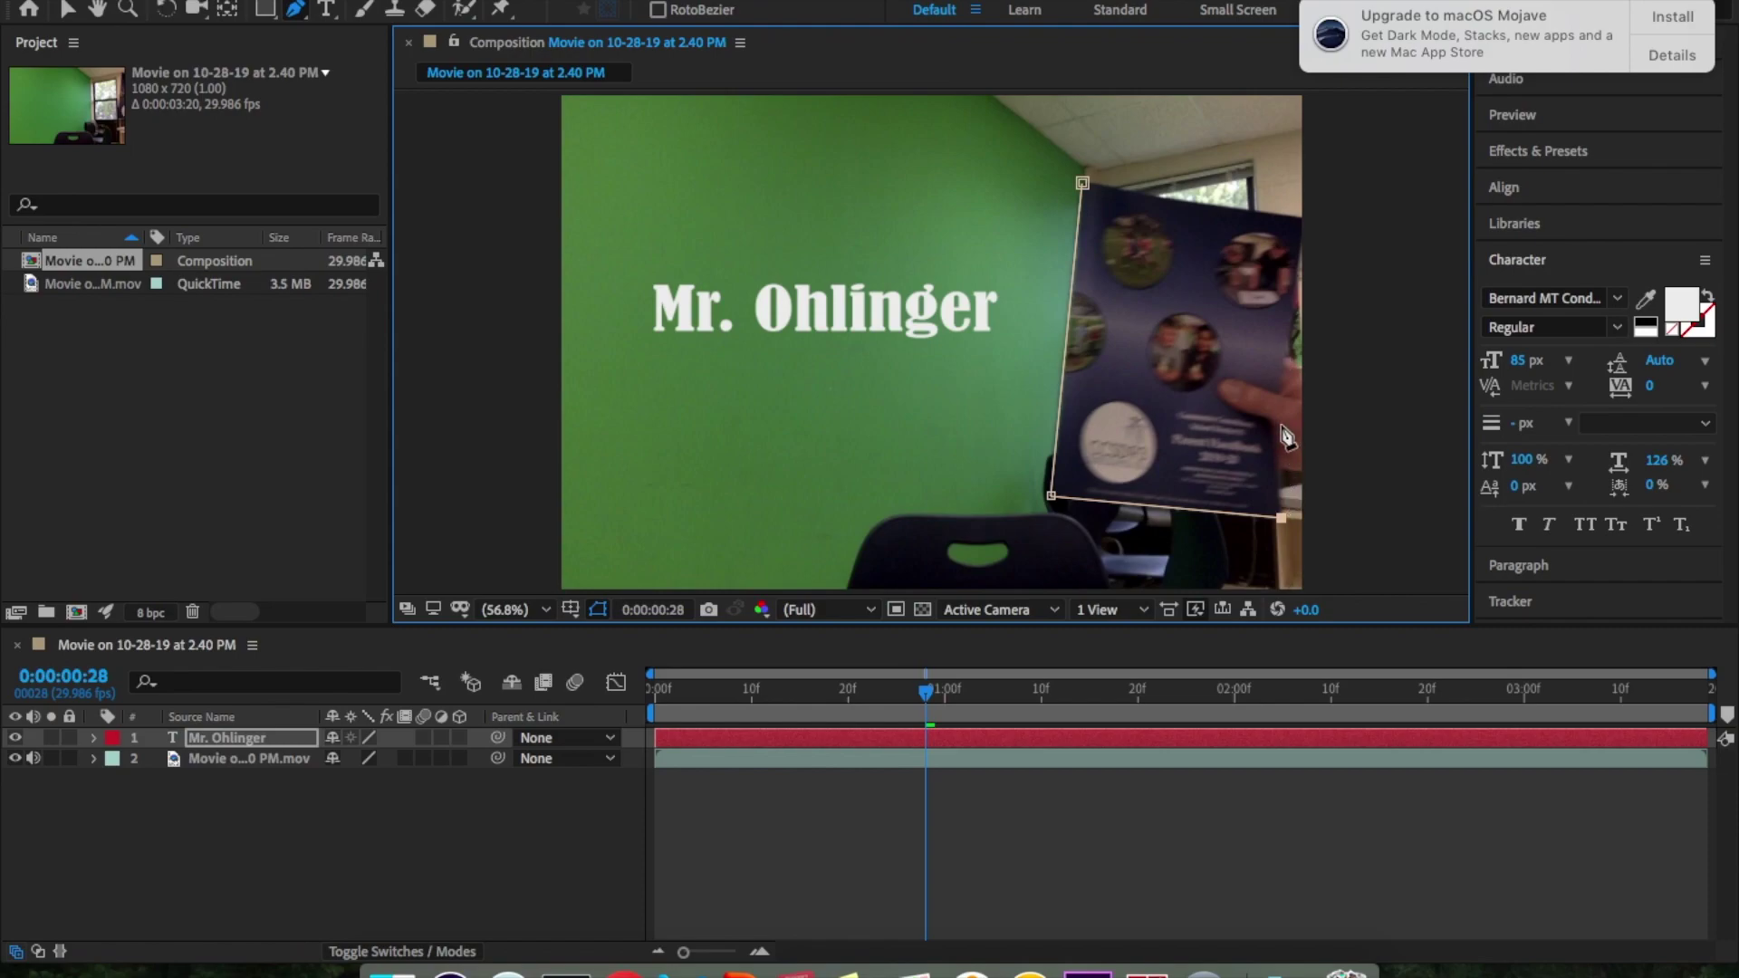
click(1302, 218)
click(1083, 185)
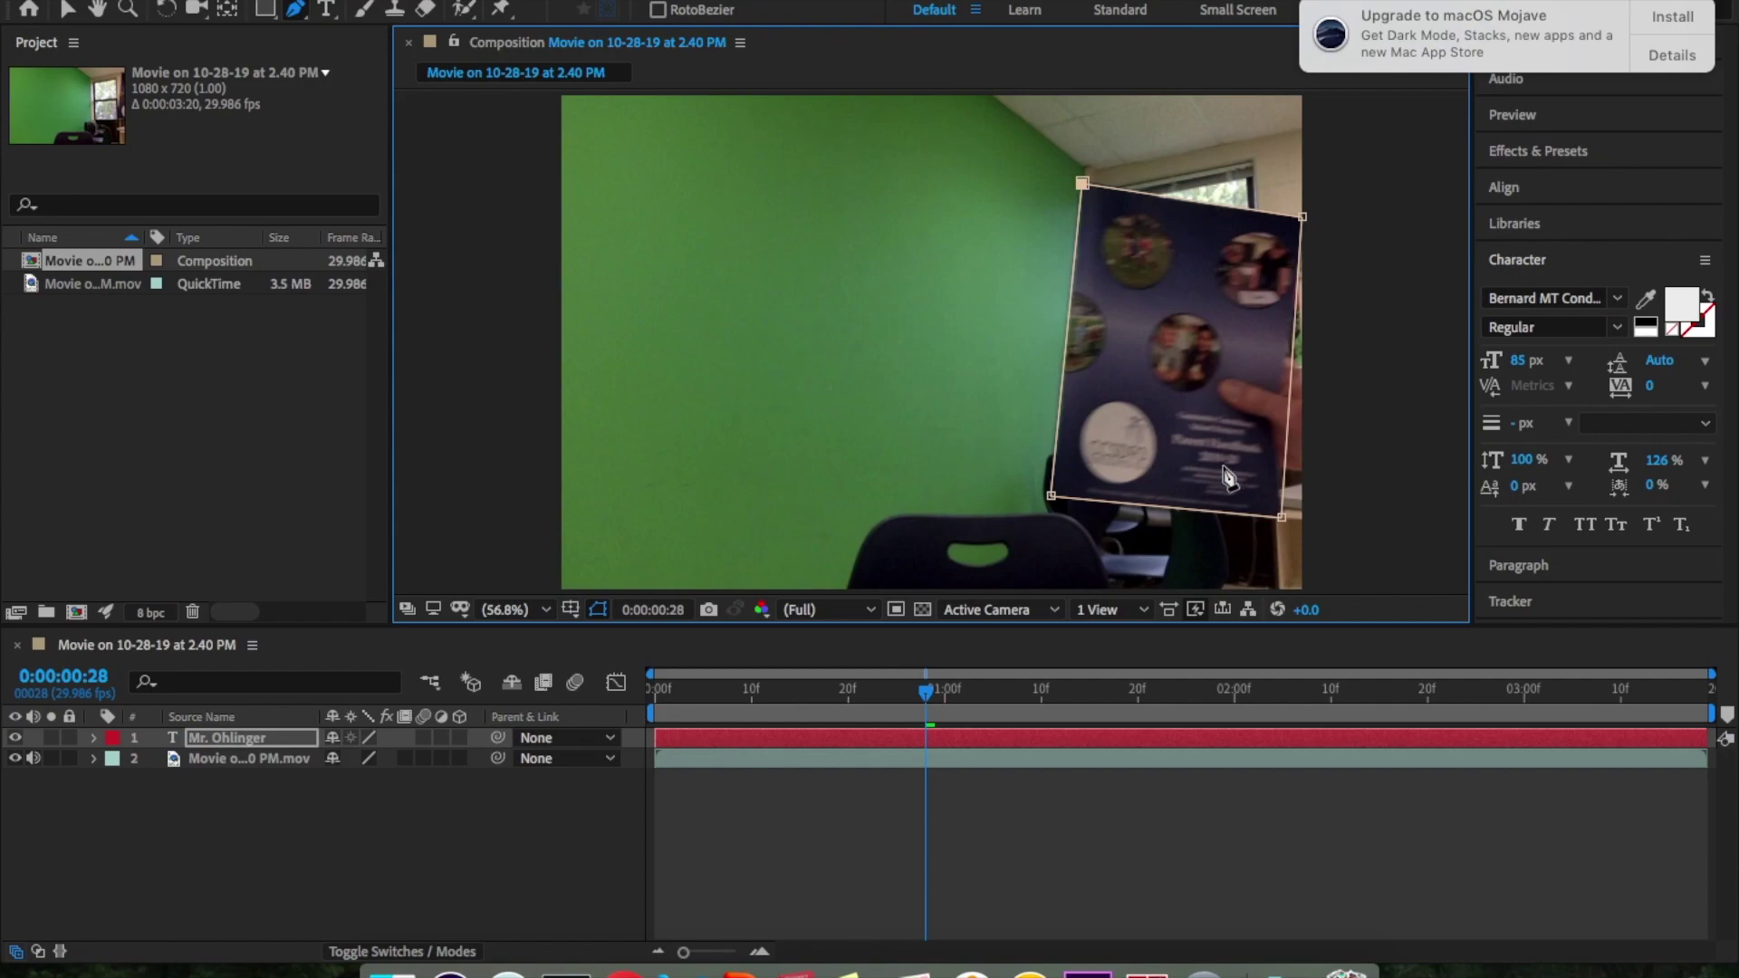
Invert Mask 1 on the text layer and enable Mask Path keyframing at 0:00:00:28
click(94, 738)
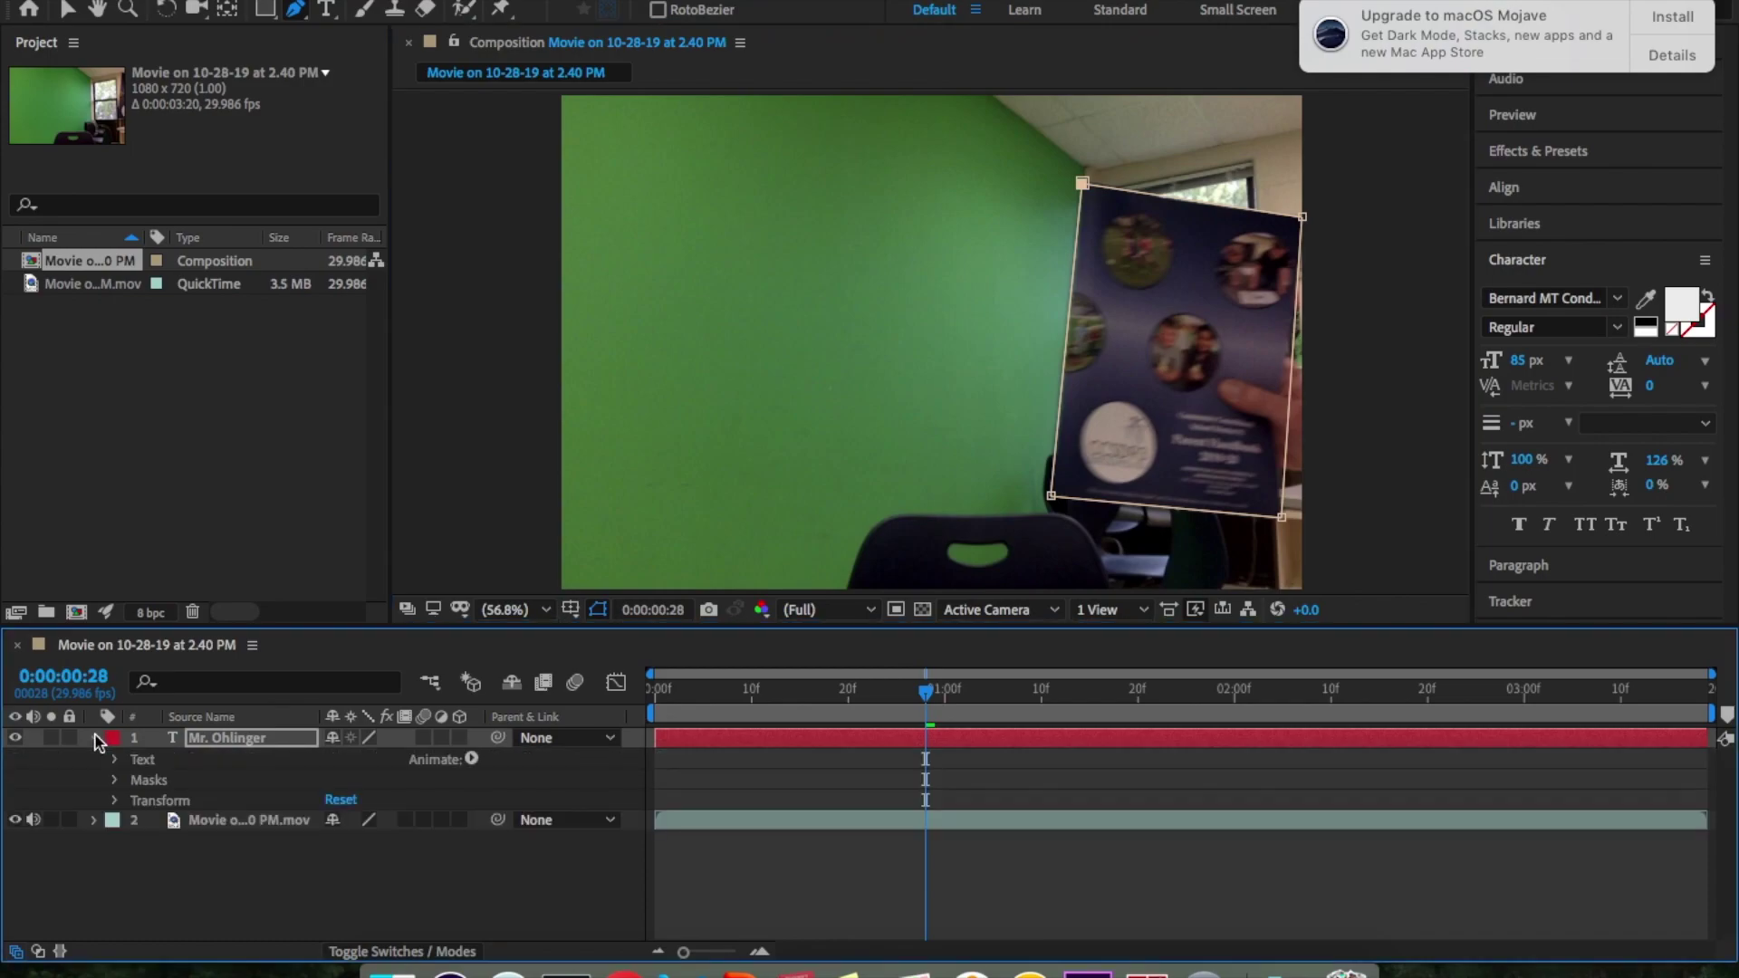
click(115, 781)
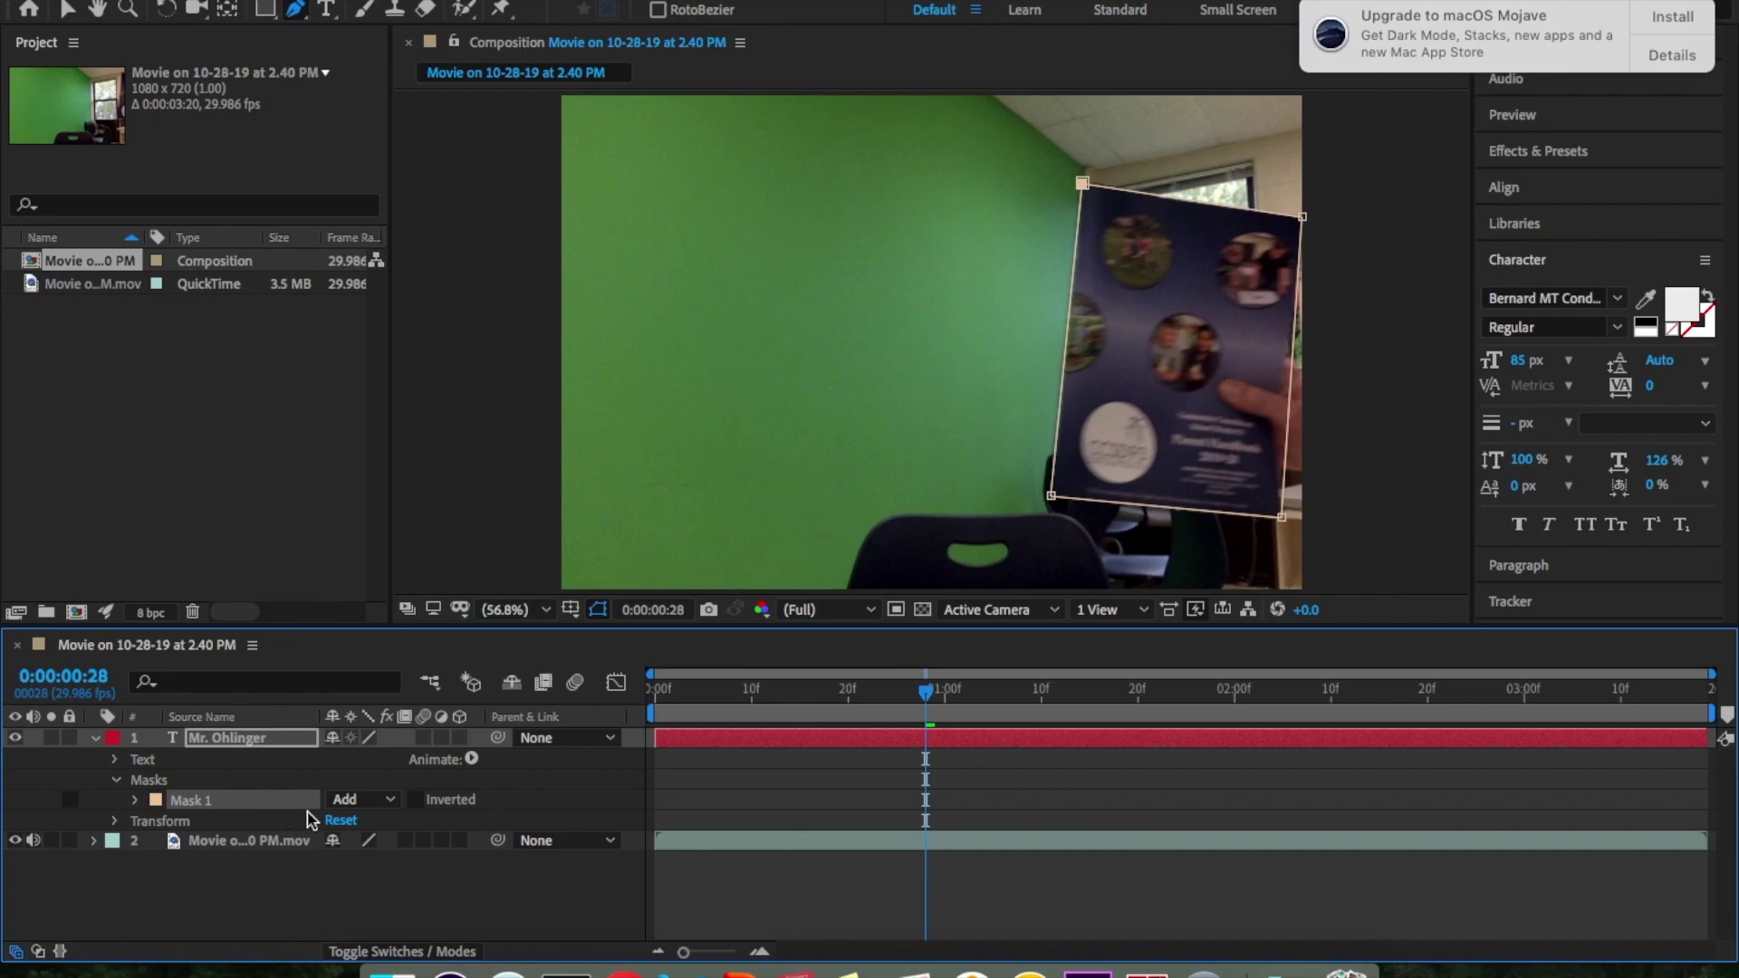
click(416, 800)
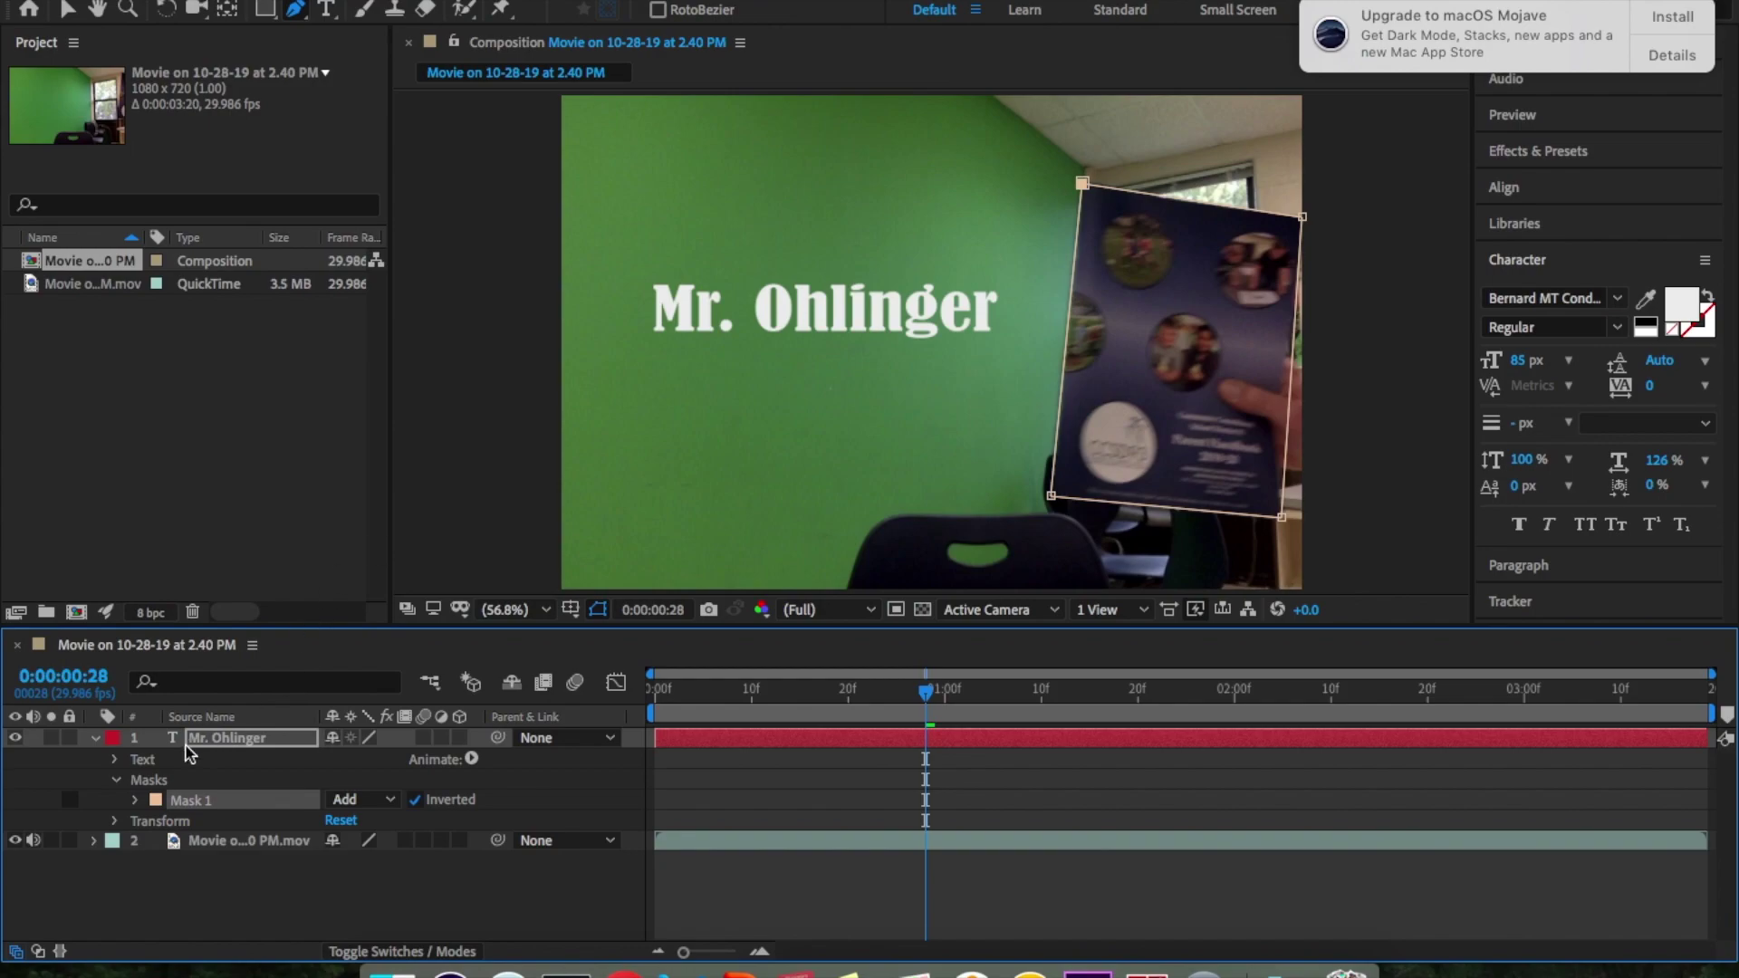
click(136, 801)
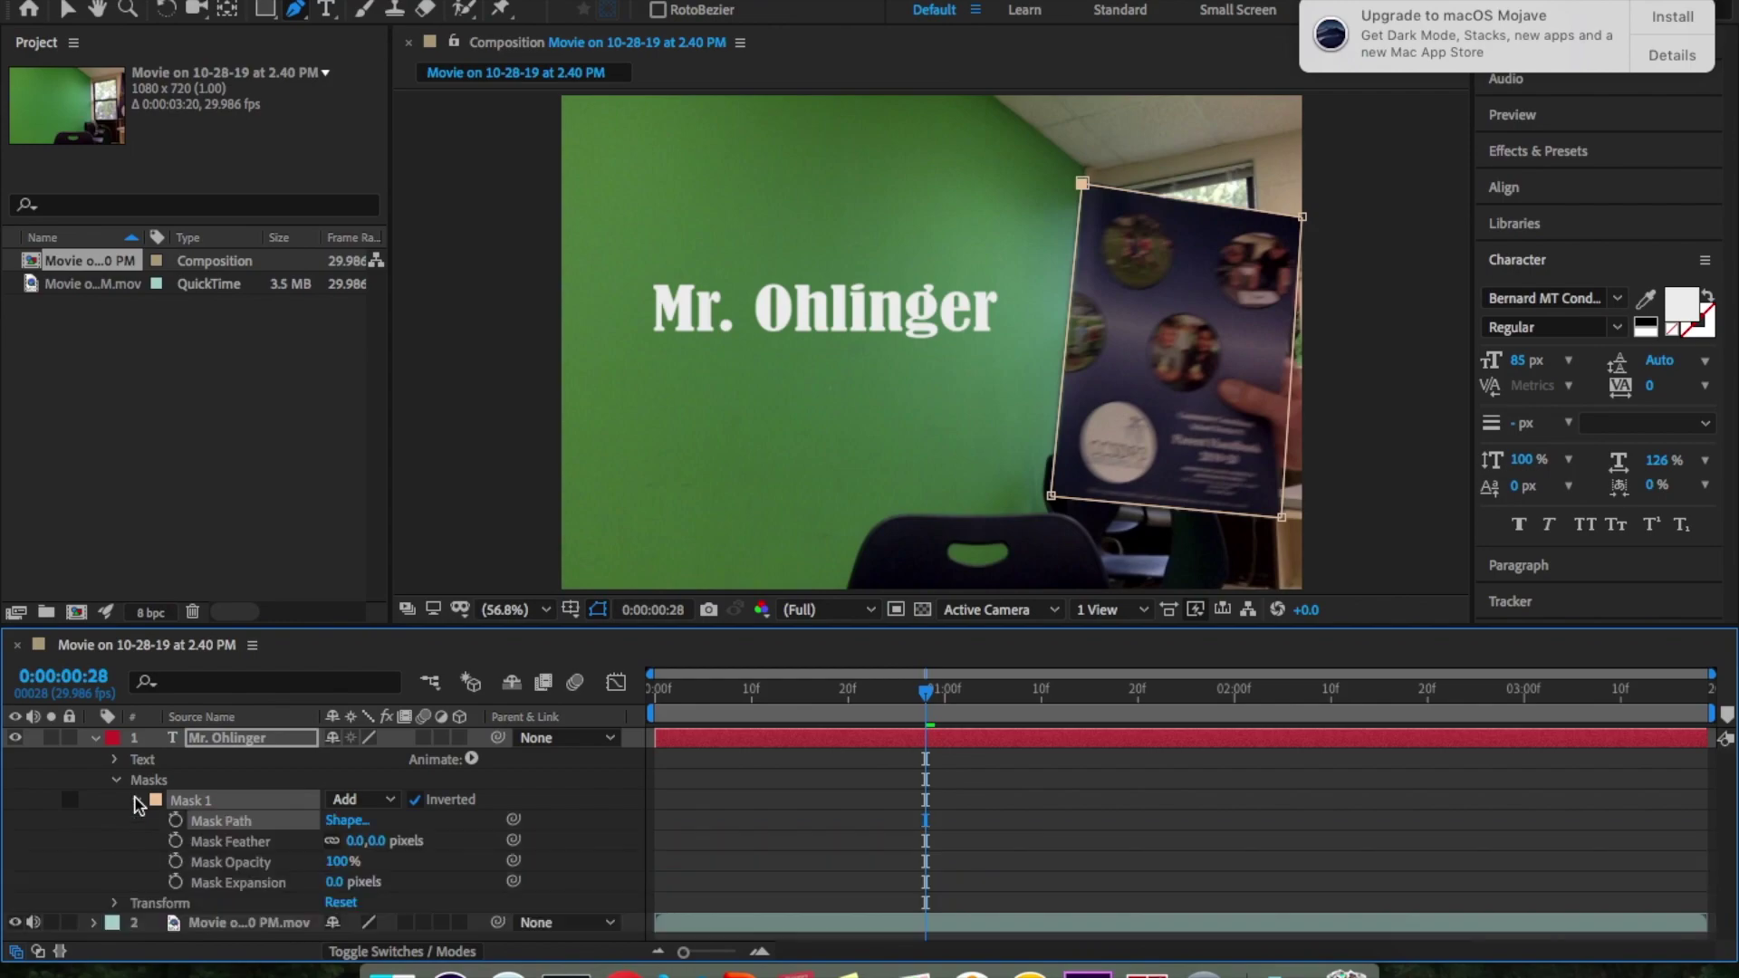
click(175, 821)
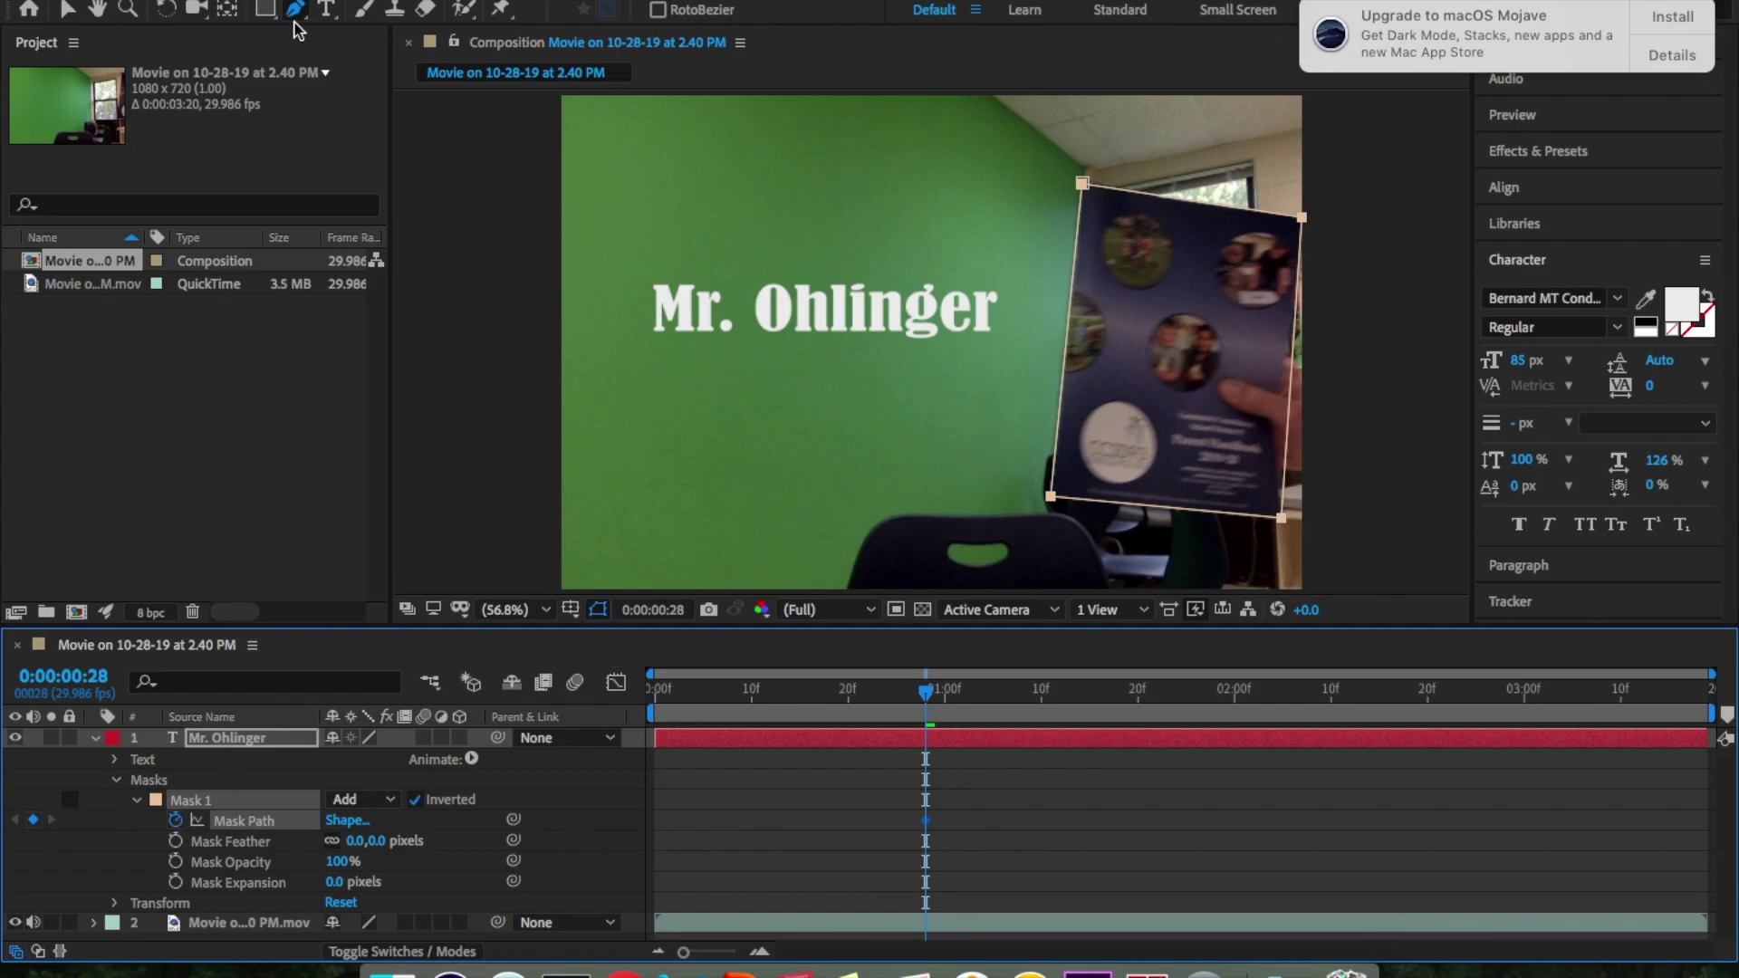
At 0:00:01:04, reshape the mask with the Selection tool so its two left corners match the booklet's left edge
click(69, 10)
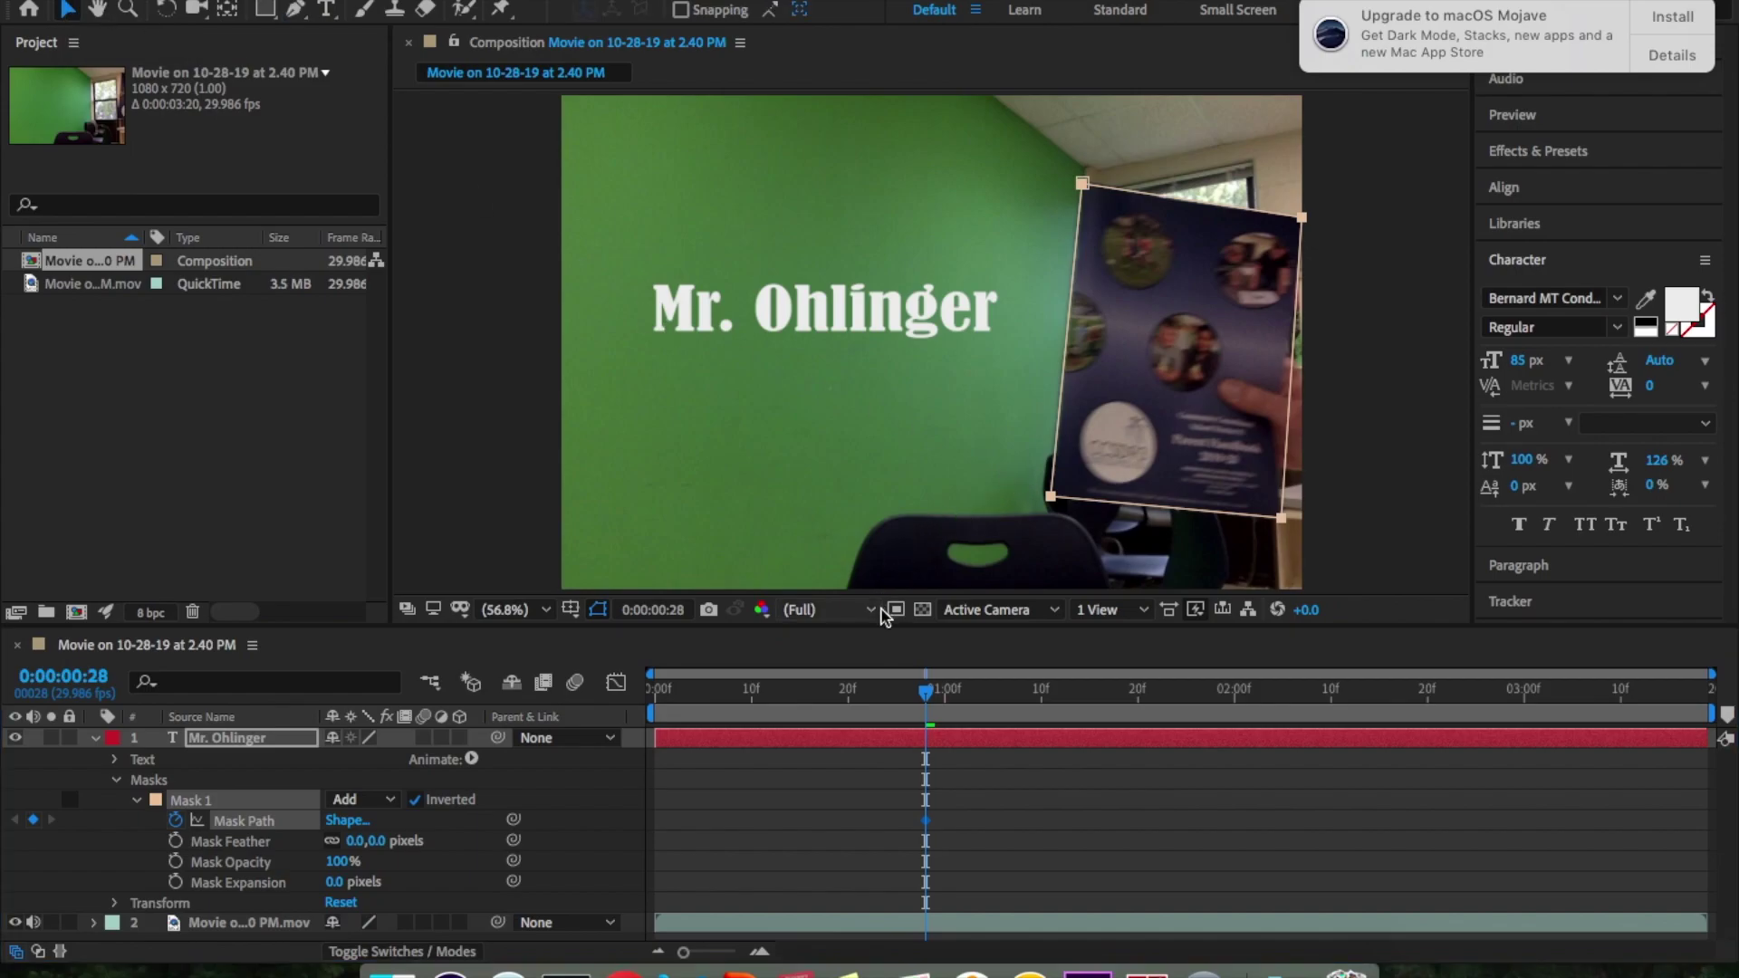
drag(924, 694, 988, 698)
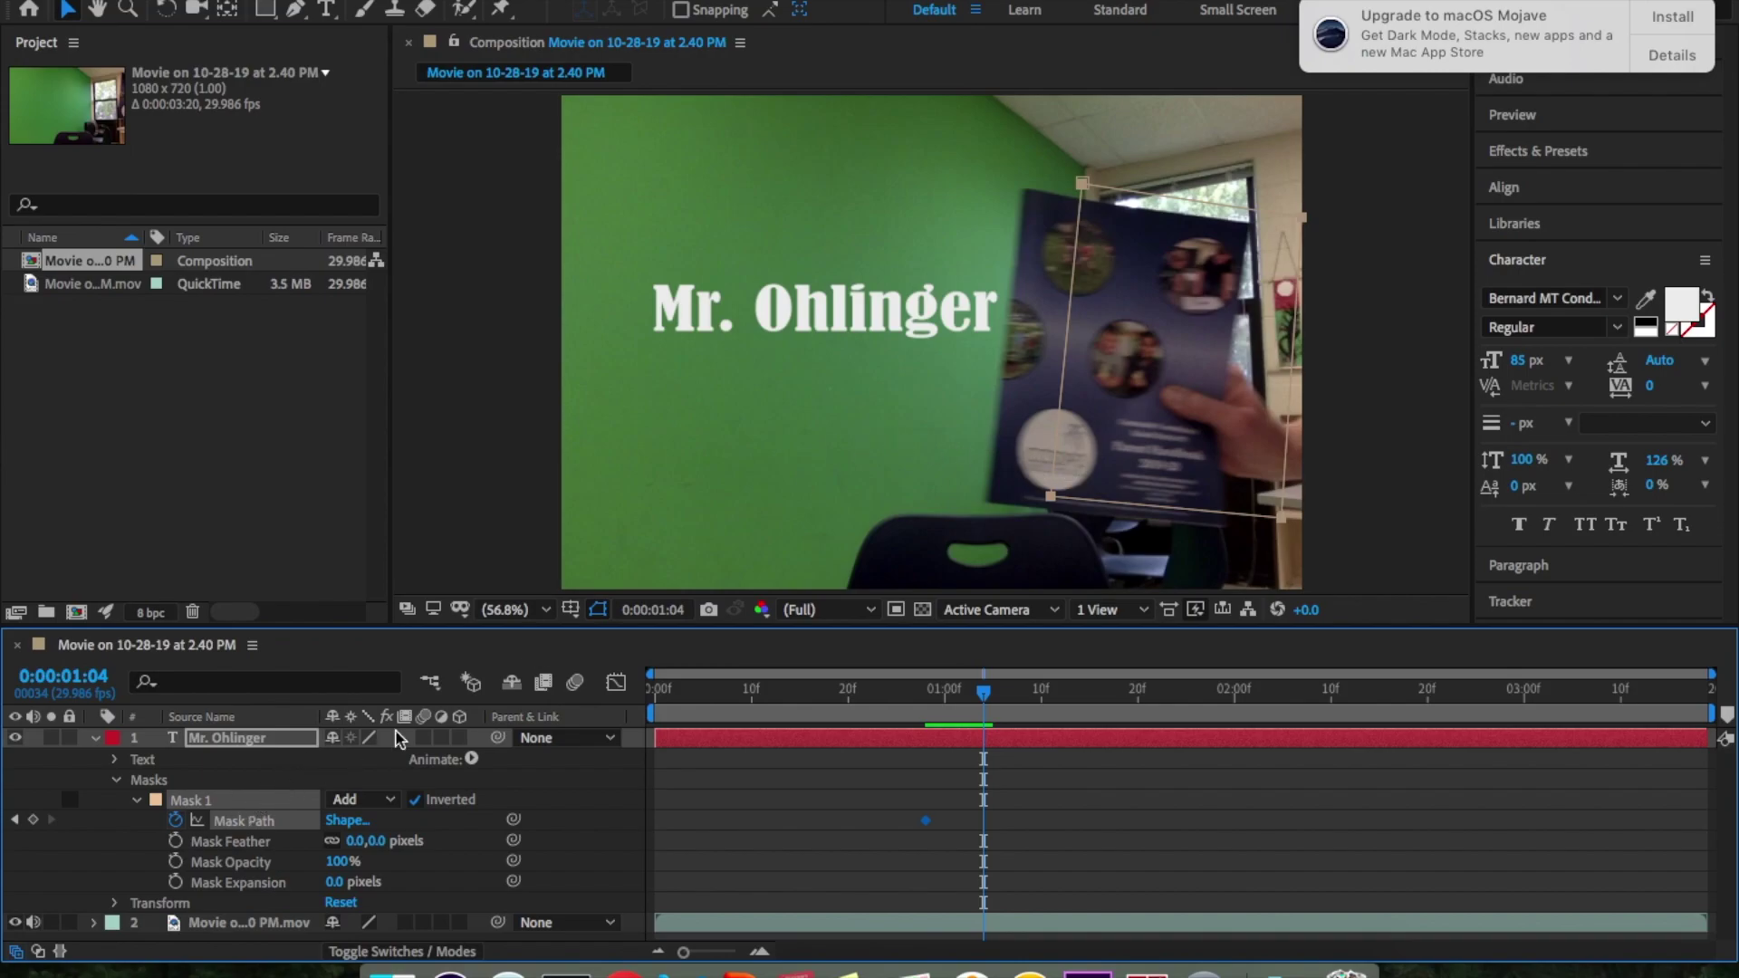
click(894, 443)
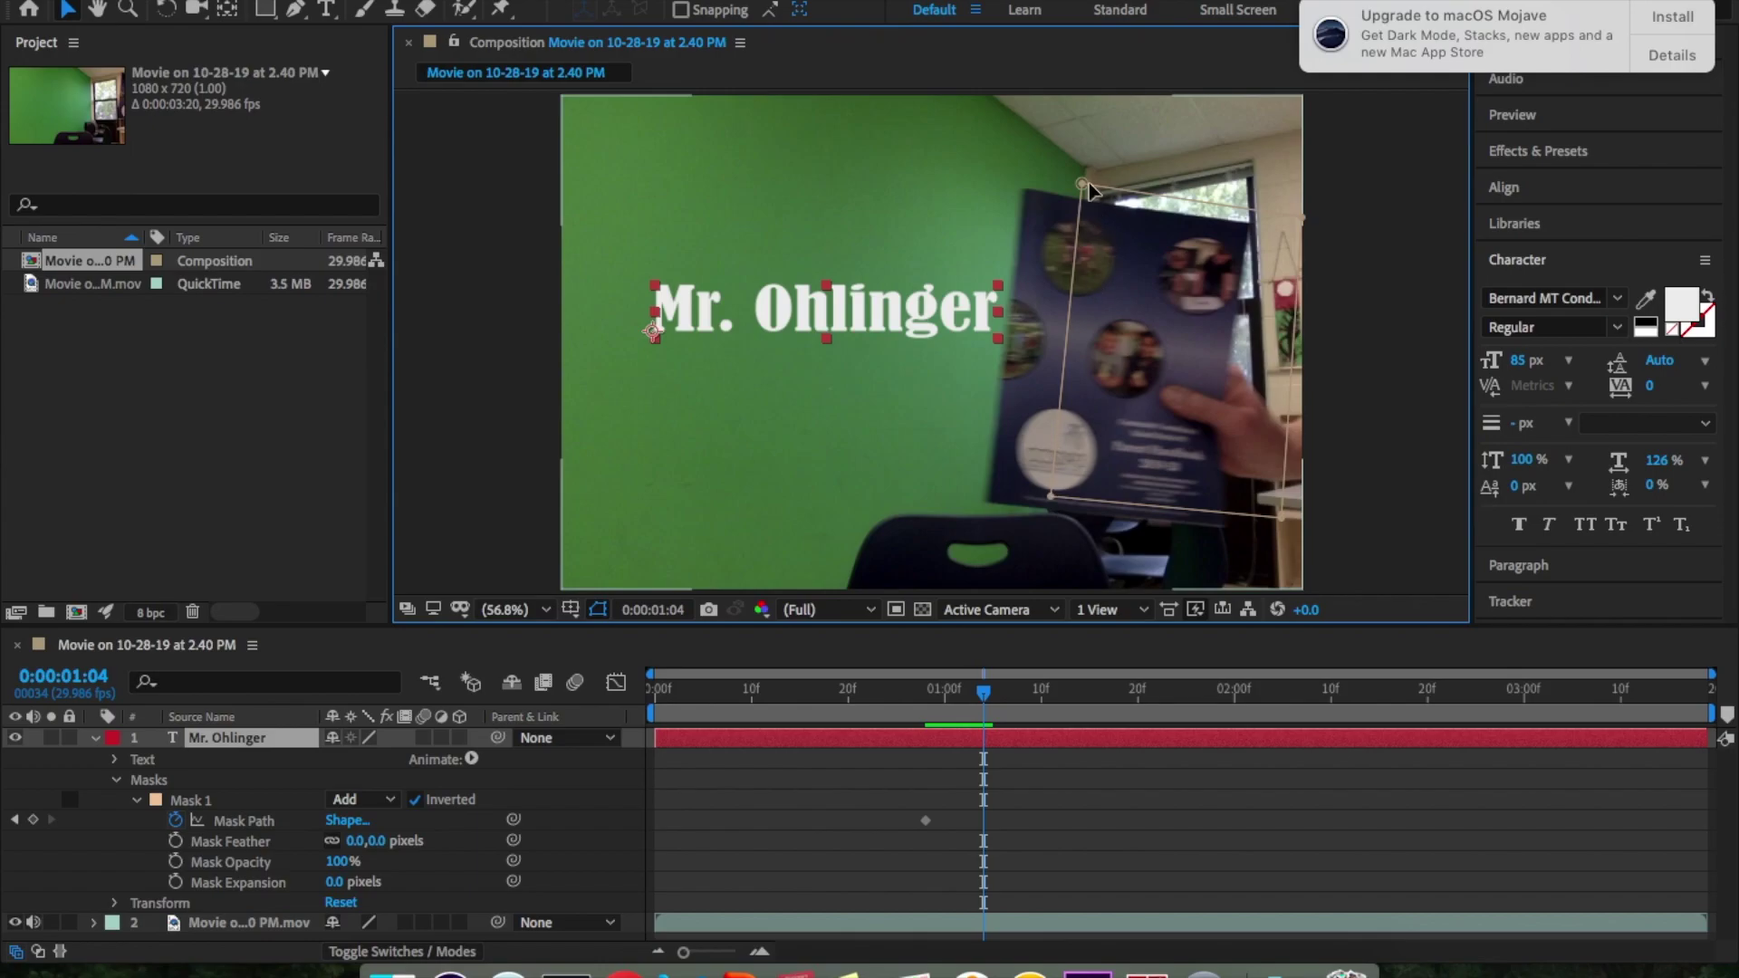
drag(1083, 188, 1024, 190)
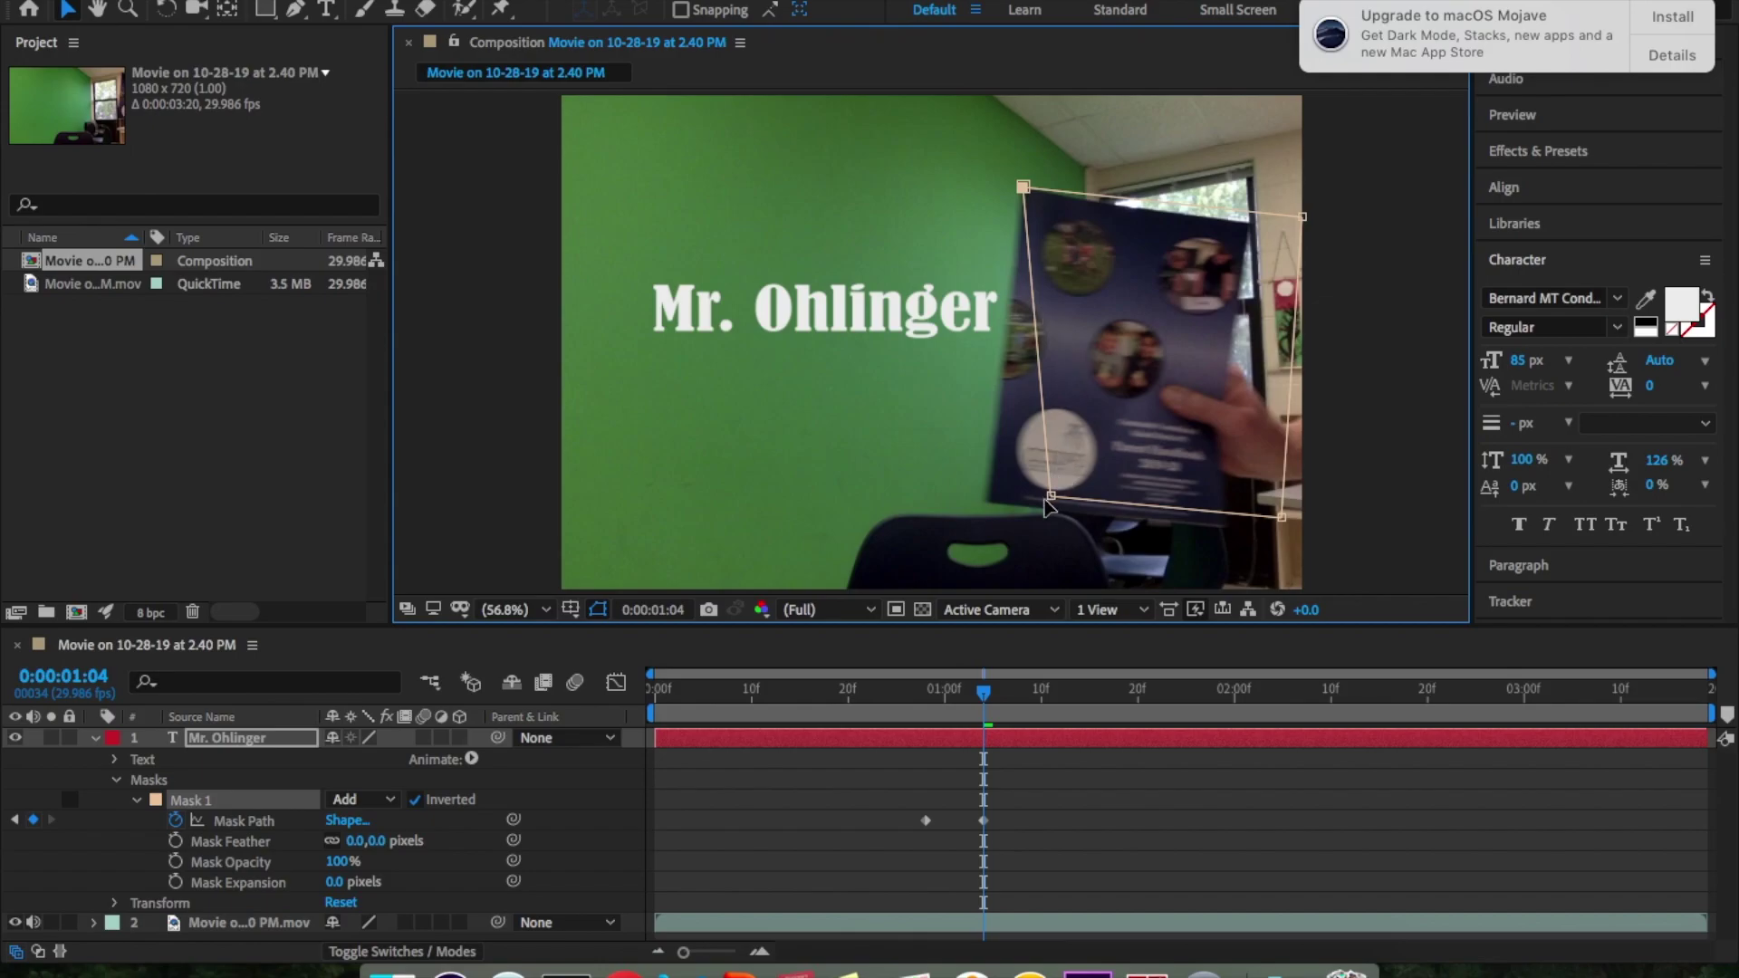
drag(1051, 496, 986, 508)
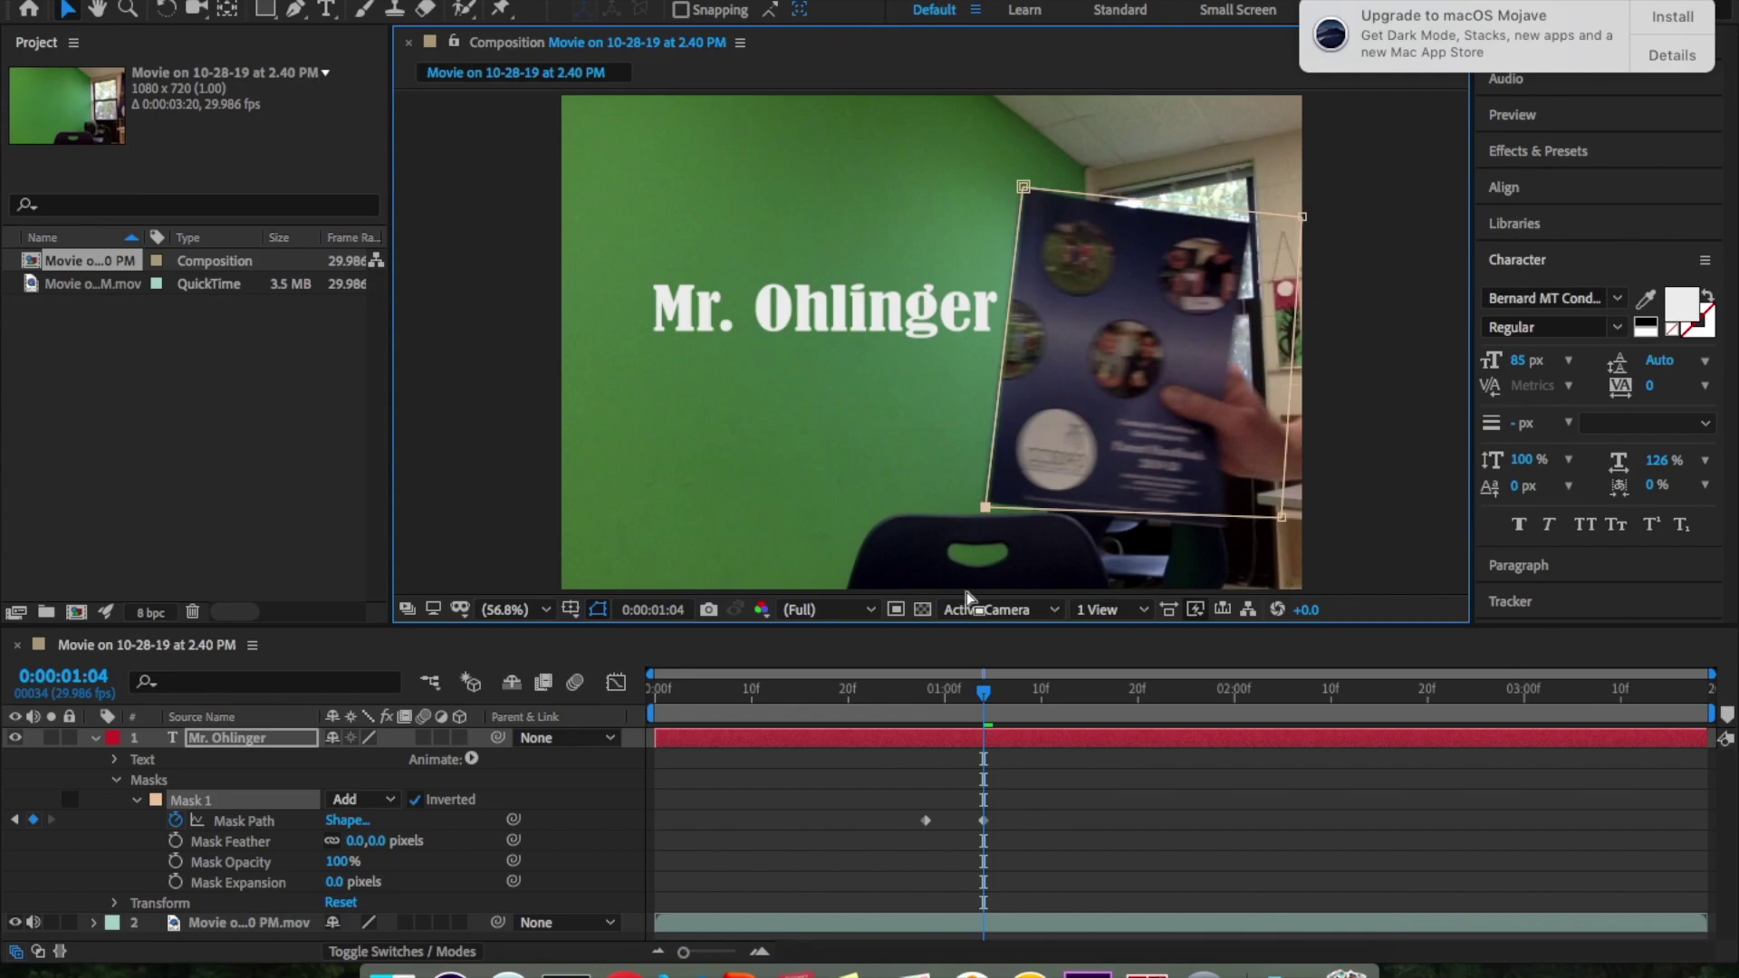
At 0:00:01:06, move the mask's two left corners onto the booklet's left edge
click(1003, 702)
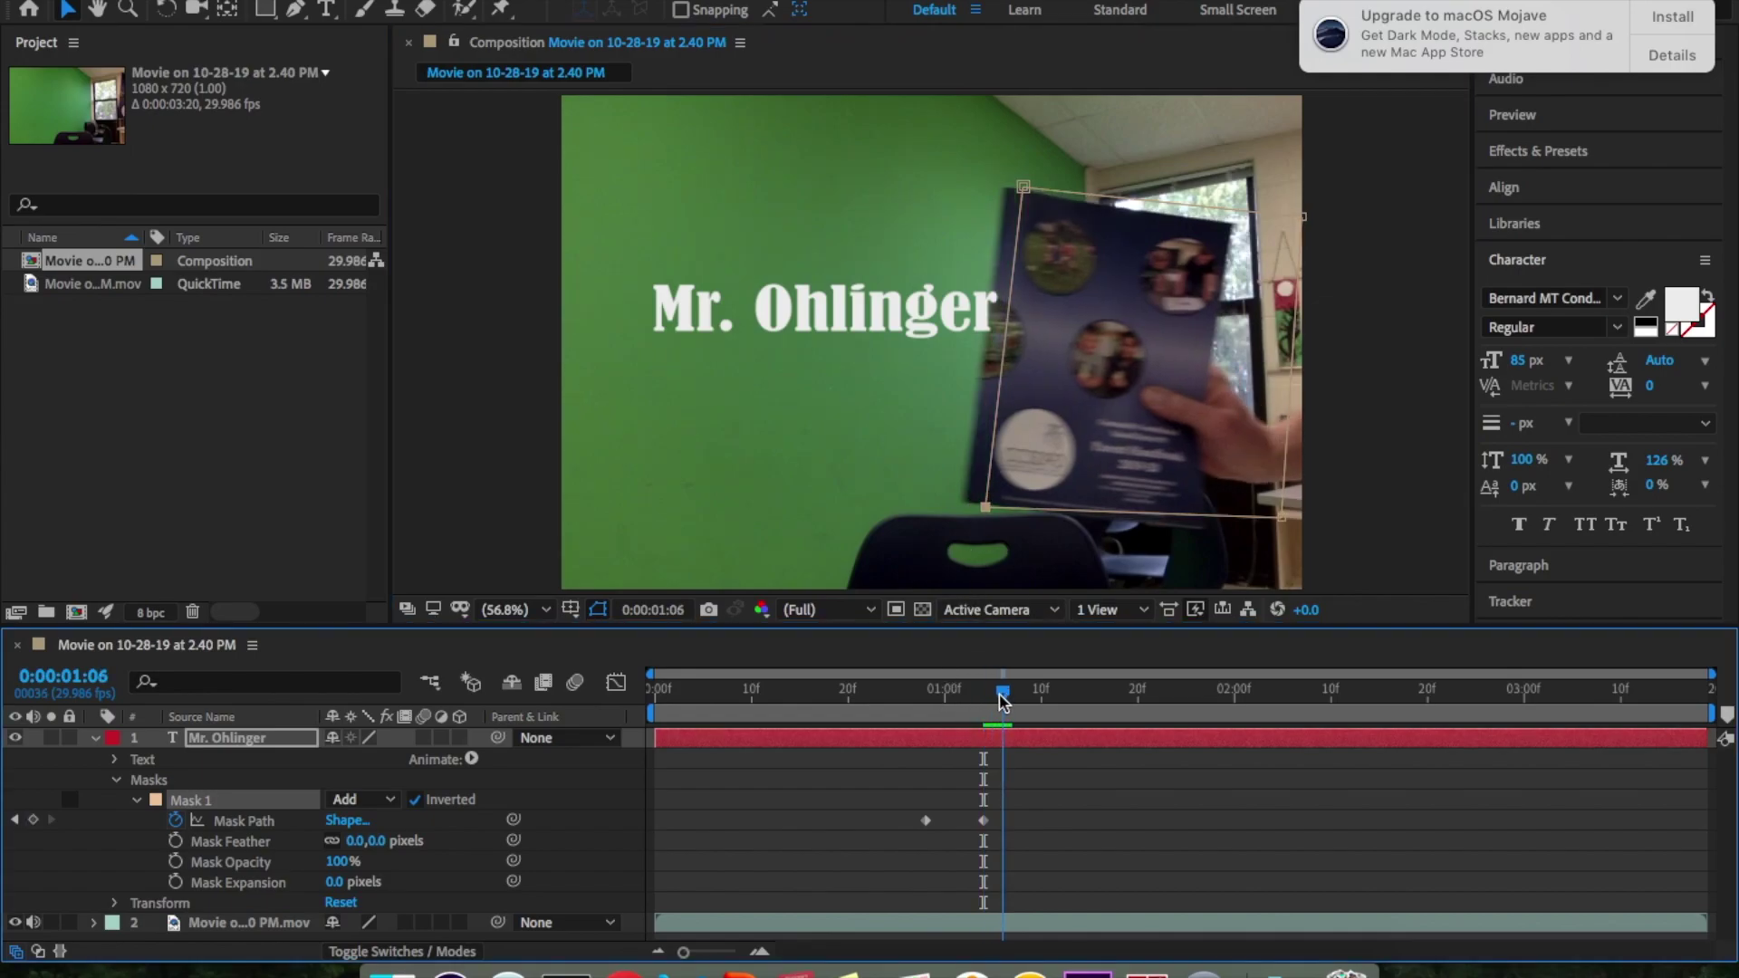
click(1024, 192)
drag(1023, 189, 1008, 189)
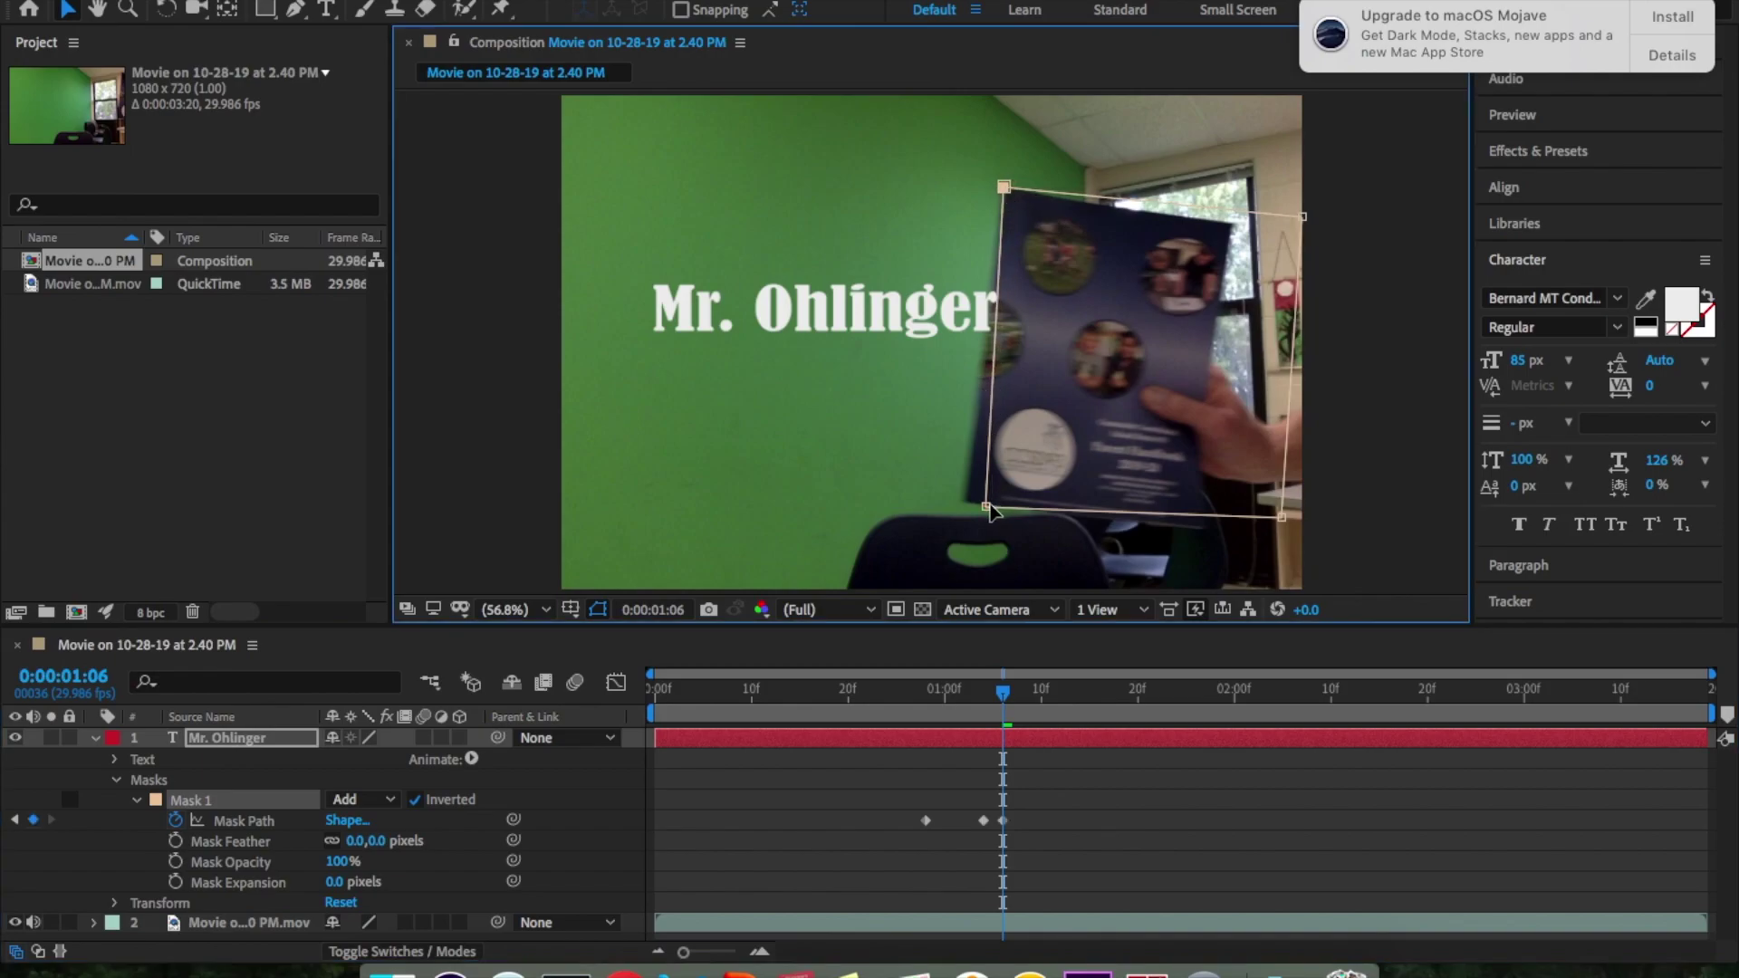
drag(990, 509, 966, 509)
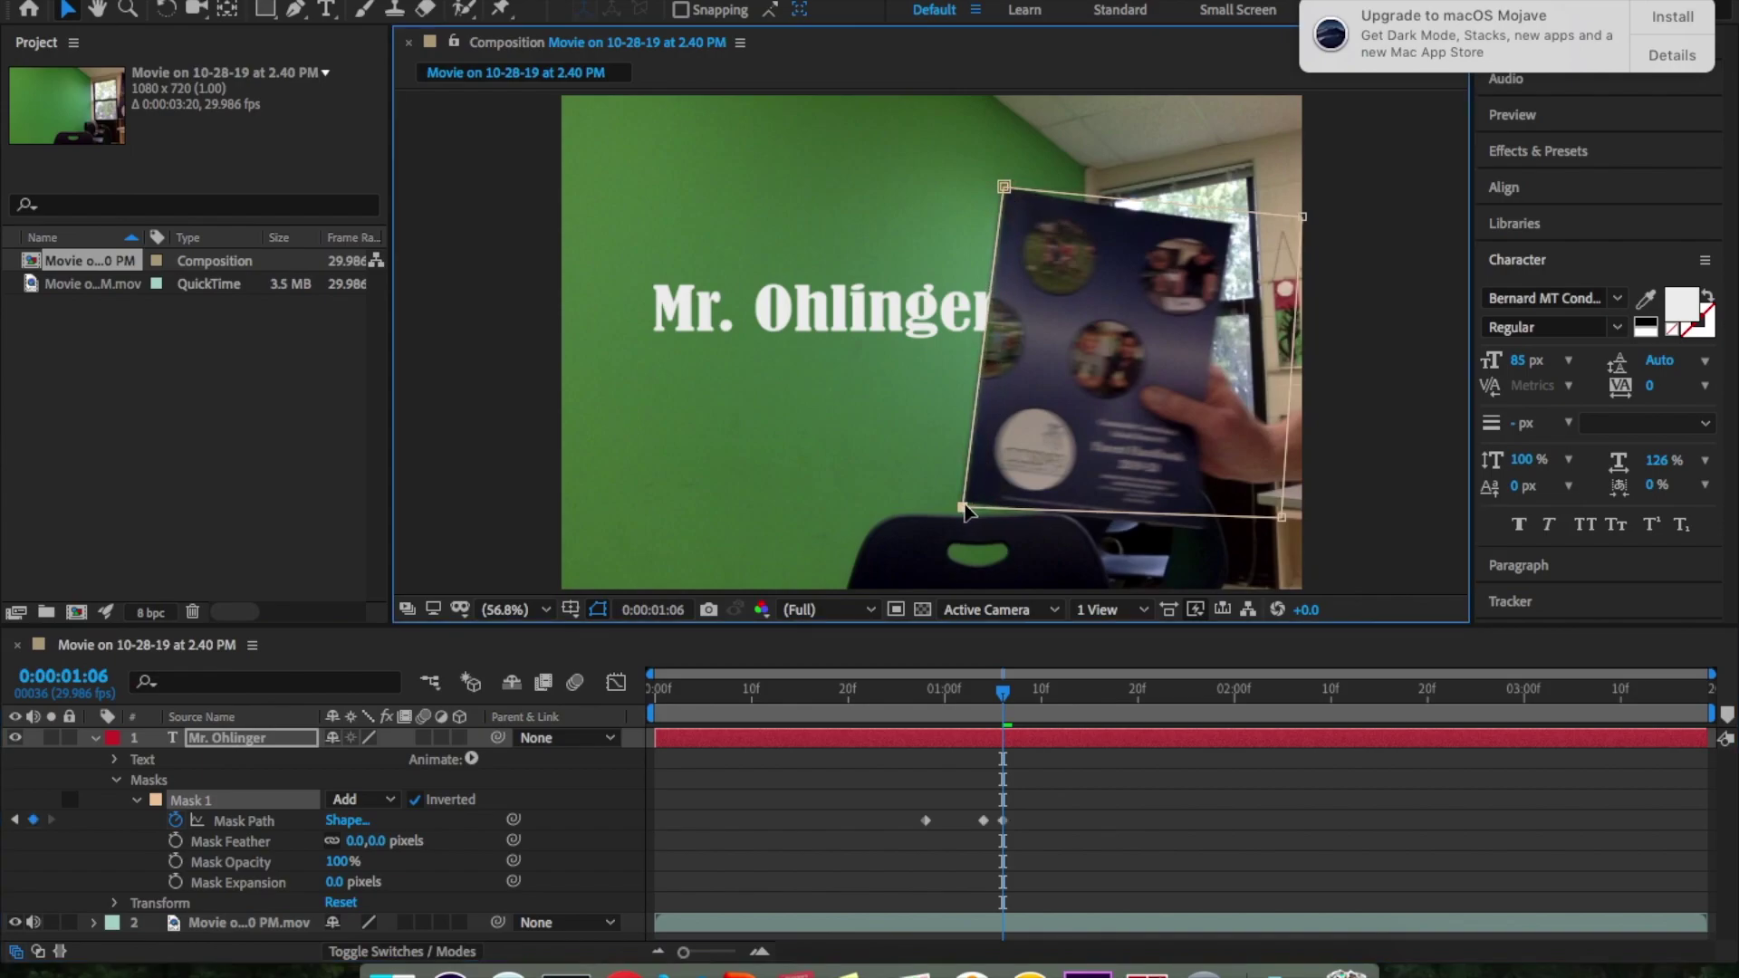
Realign the mask's two left corners with the booklet's left edge at 0:00:01:08 and again at 0:00:01:10
drag(1003, 698, 1021, 697)
drag(1006, 188, 983, 184)
drag(966, 497, 942, 505)
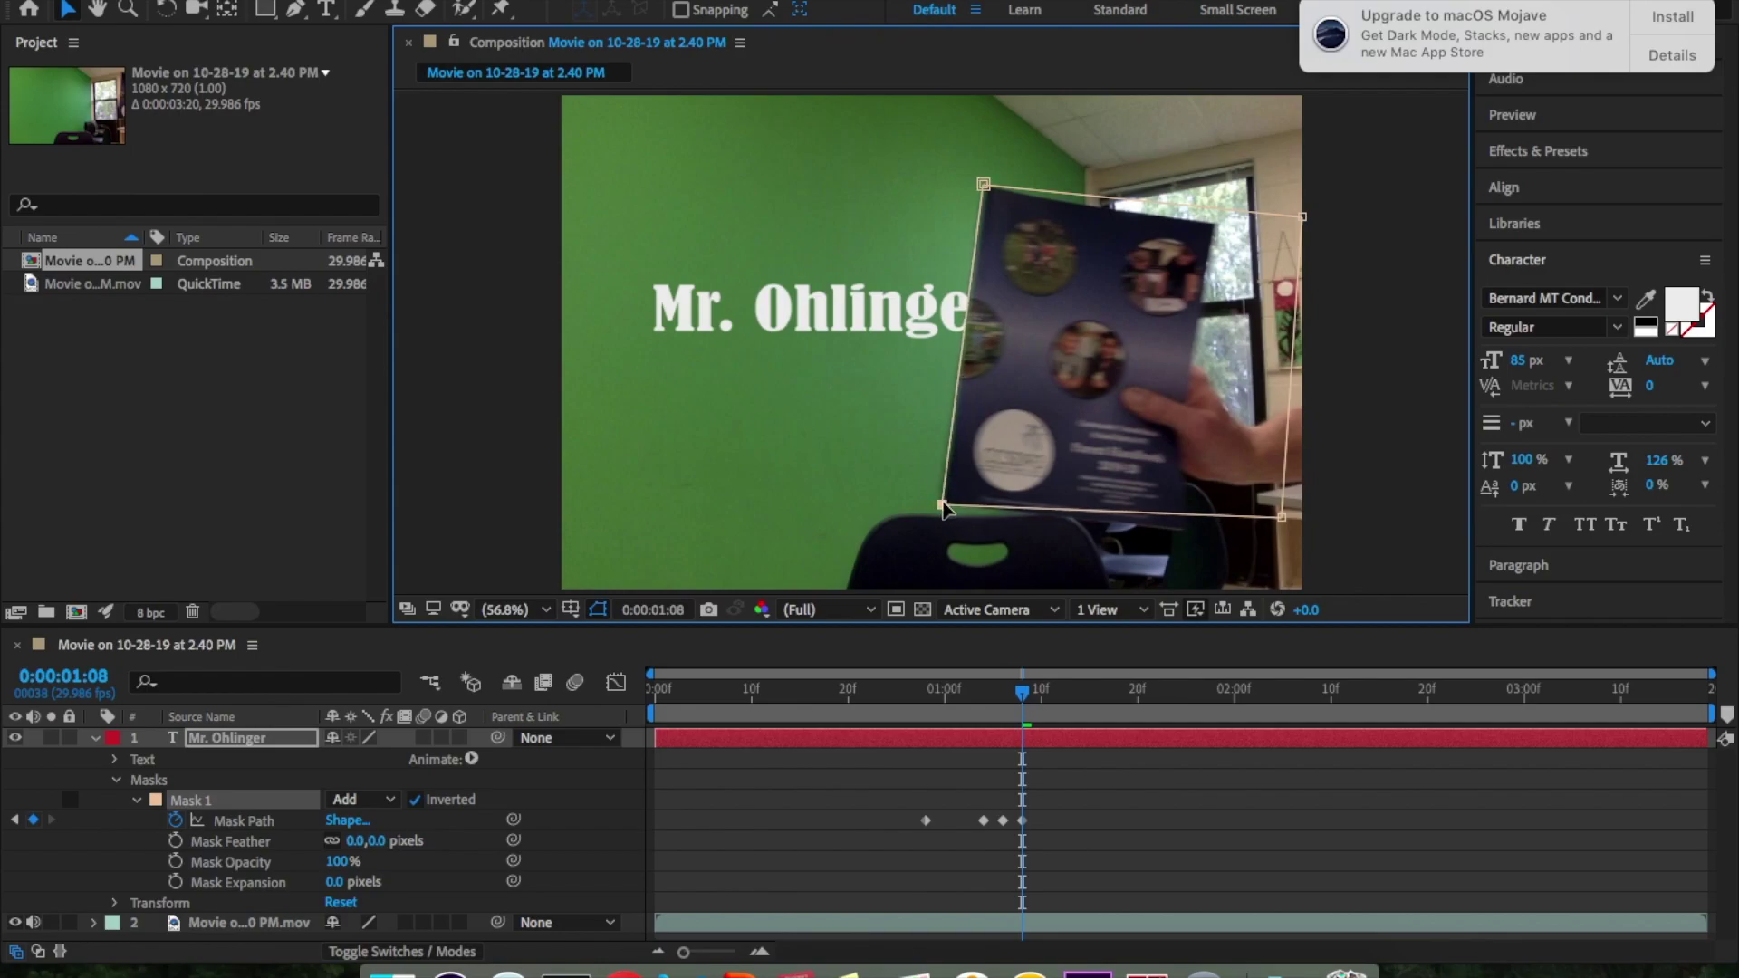
mouse_move(1023, 705)
mouse_down()
mouse_move(1062, 710)
mouse_move(1043, 710)
mouse_up()
drag(984, 182, 965, 184)
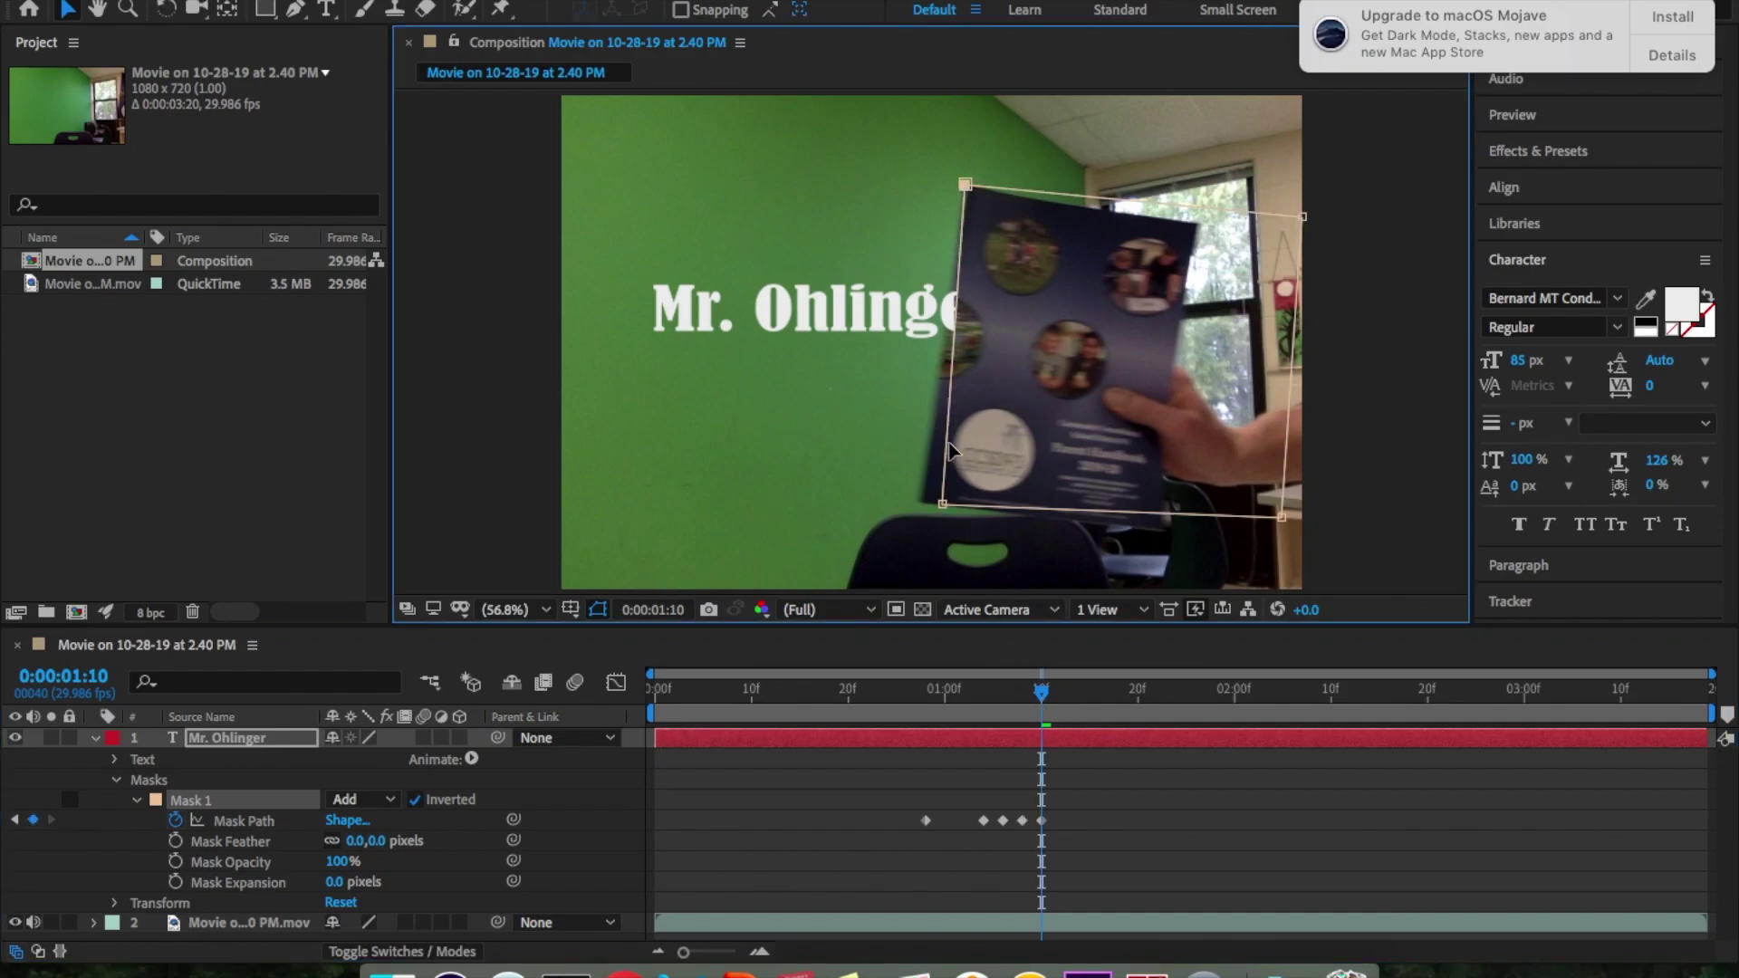
drag(945, 504, 919, 510)
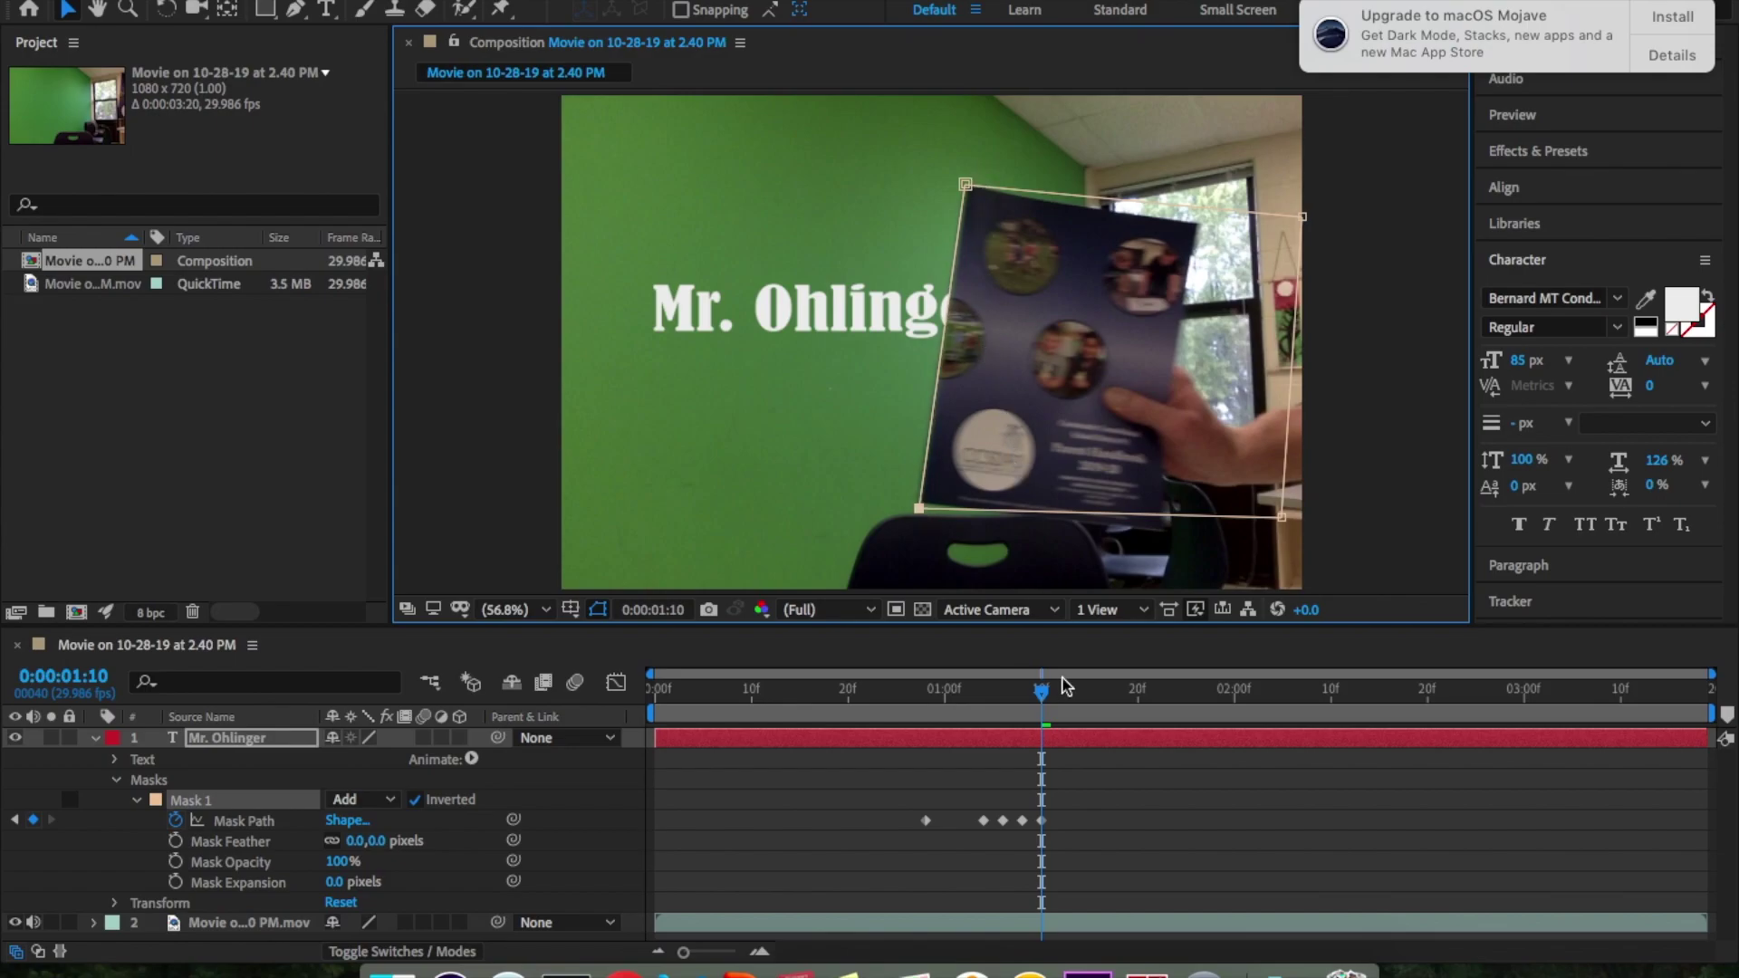
At 0:00:01:12, fit the mask's left corners to the booklet's left edge, fine-tuning the upper one
drag(1044, 697, 1058, 700)
drag(965, 186, 942, 182)
drag(920, 505, 903, 501)
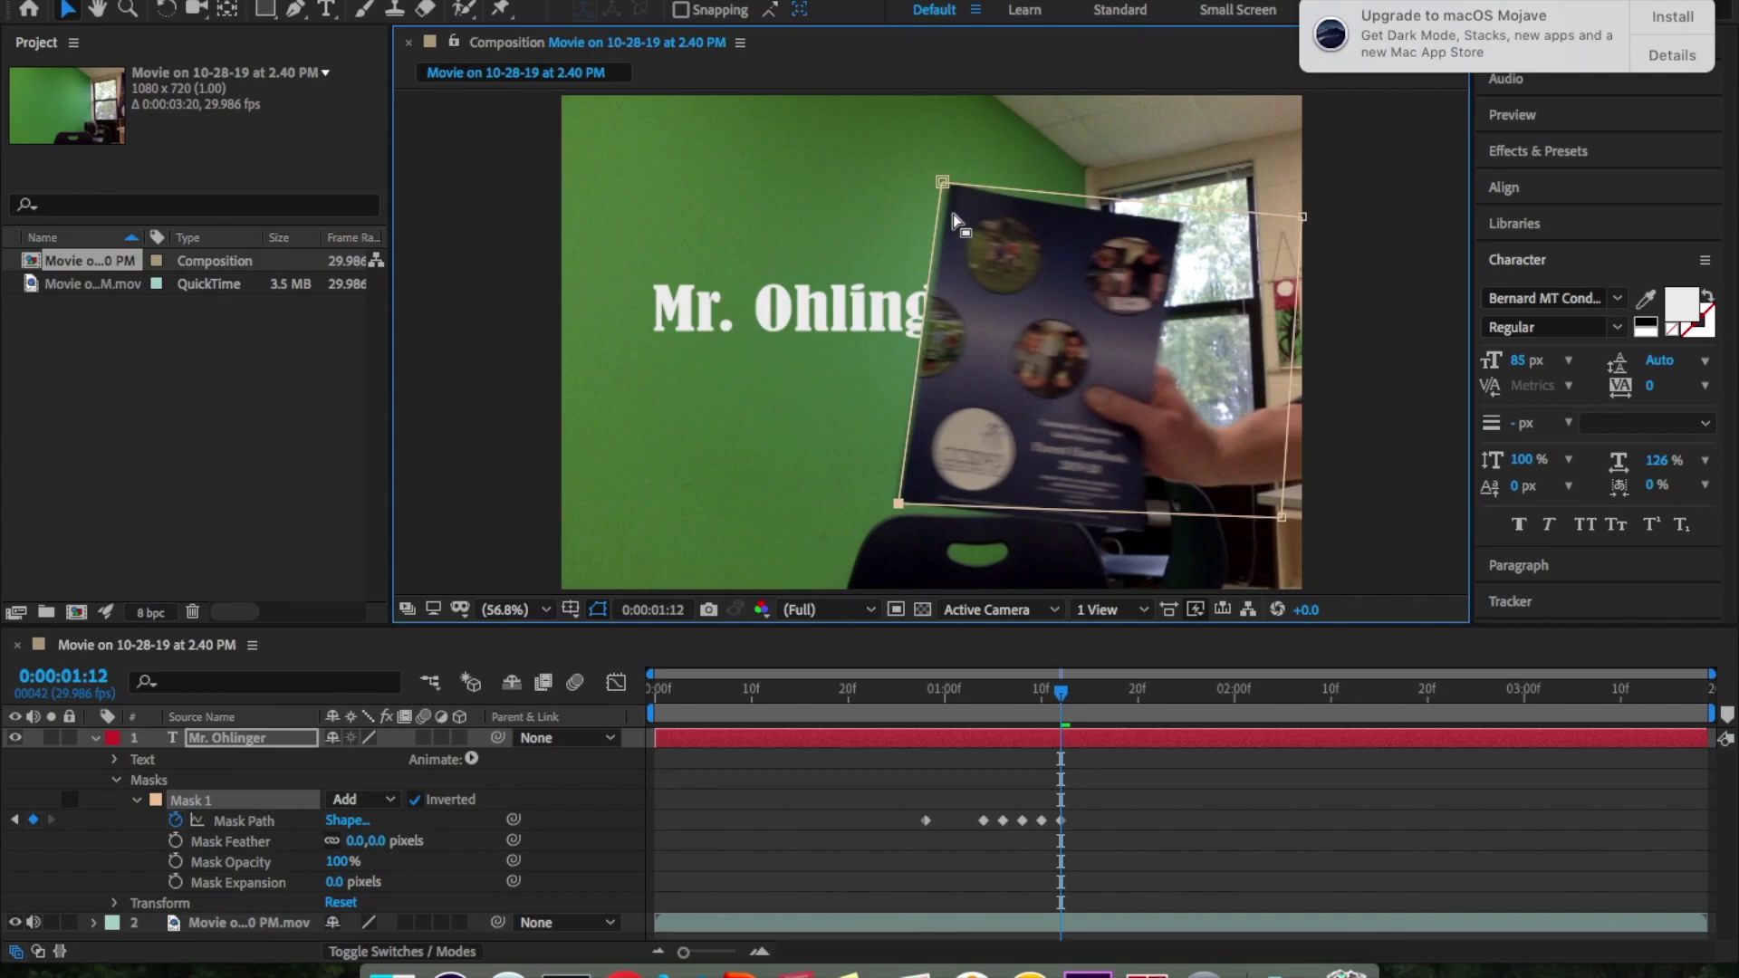
drag(949, 183, 950, 184)
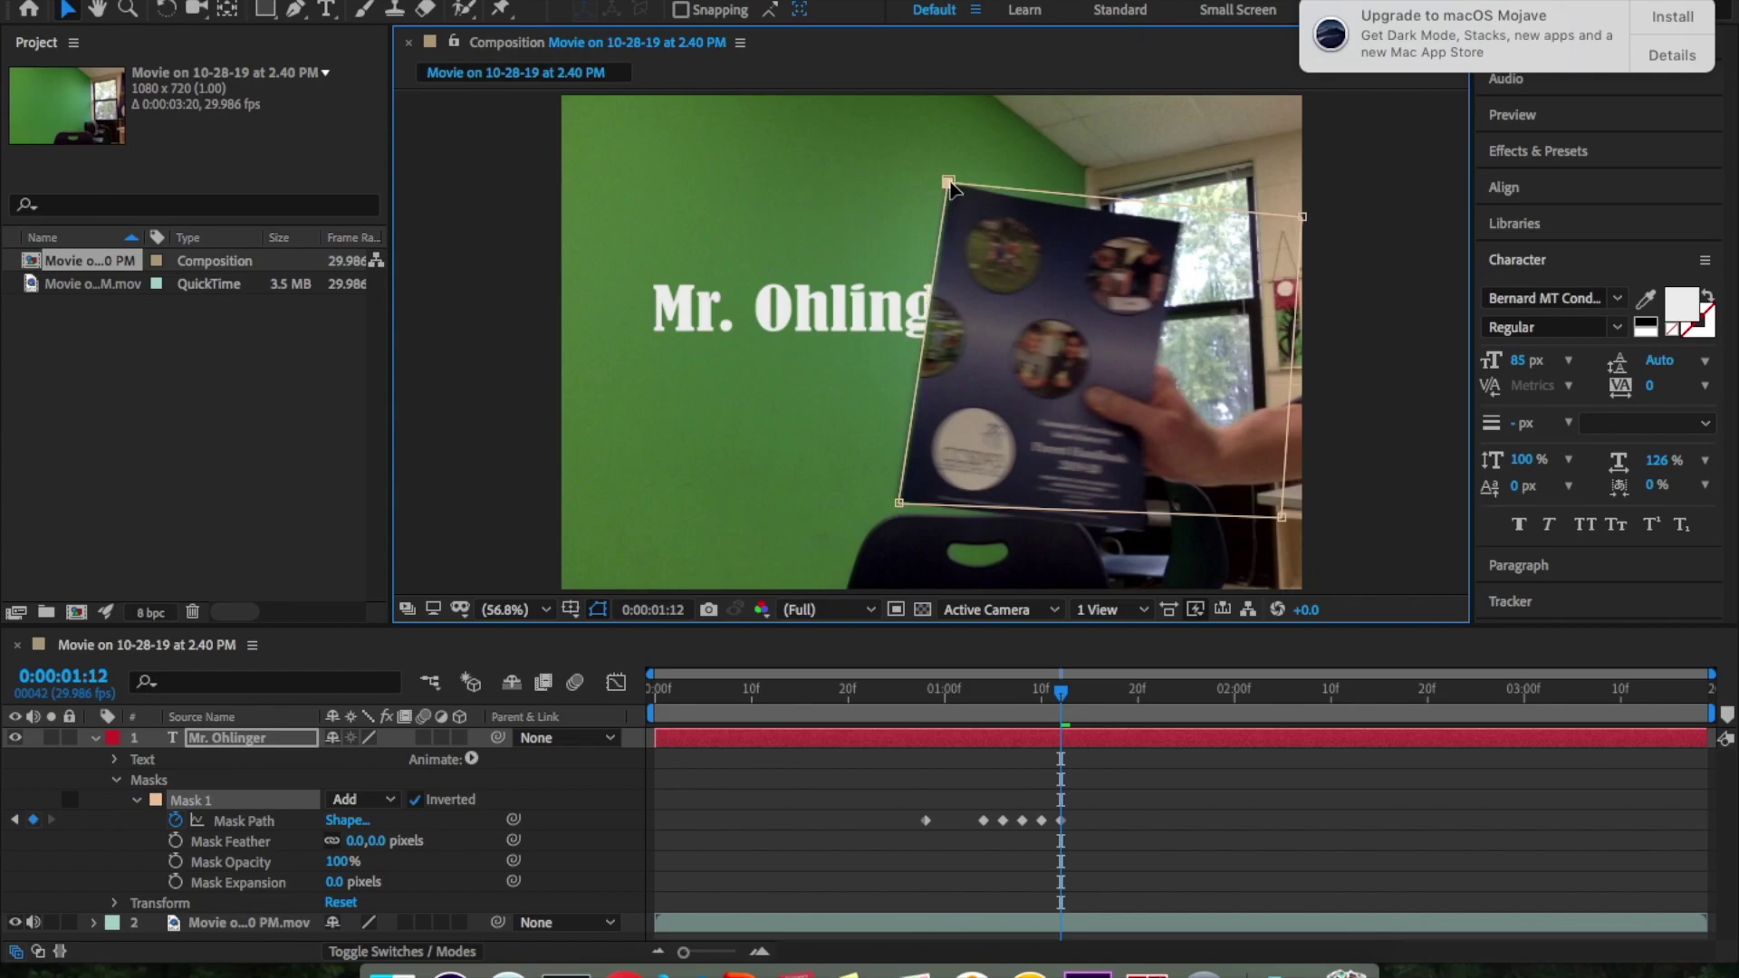
Fit the mask's two left corners to the booklet's left edge at 0:00:01:14 and again at 0:00:01:16
drag(1065, 694, 1081, 694)
drag(945, 192, 930, 192)
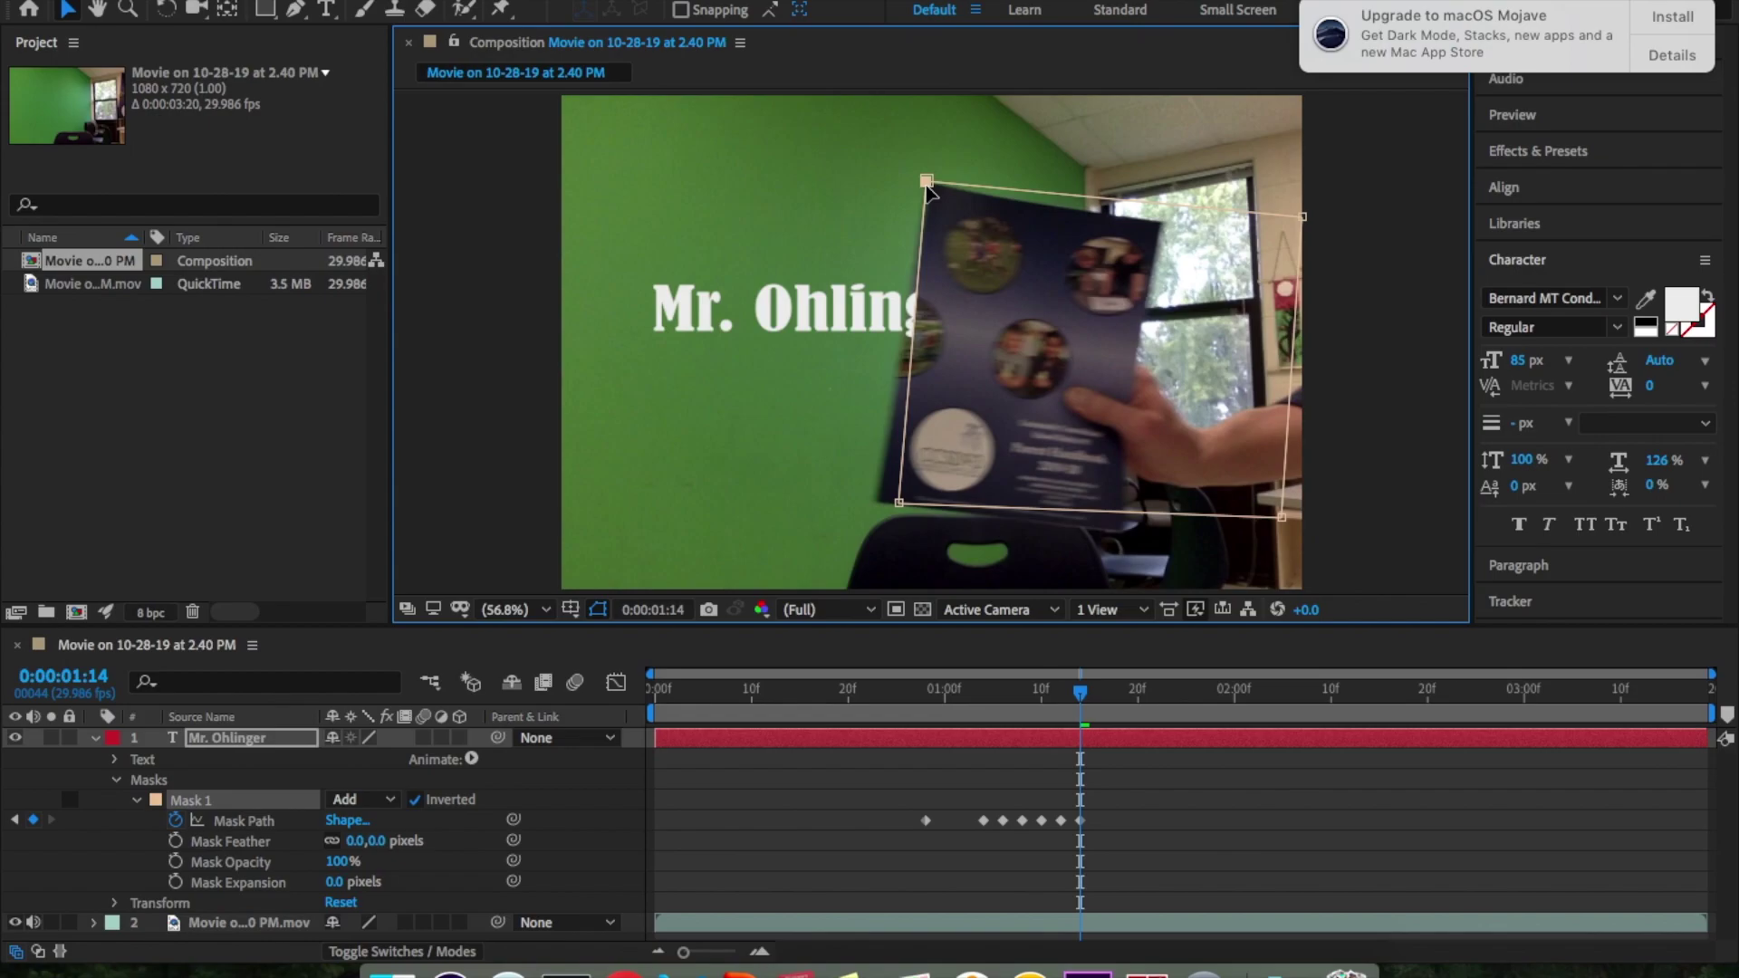
drag(898, 504, 875, 511)
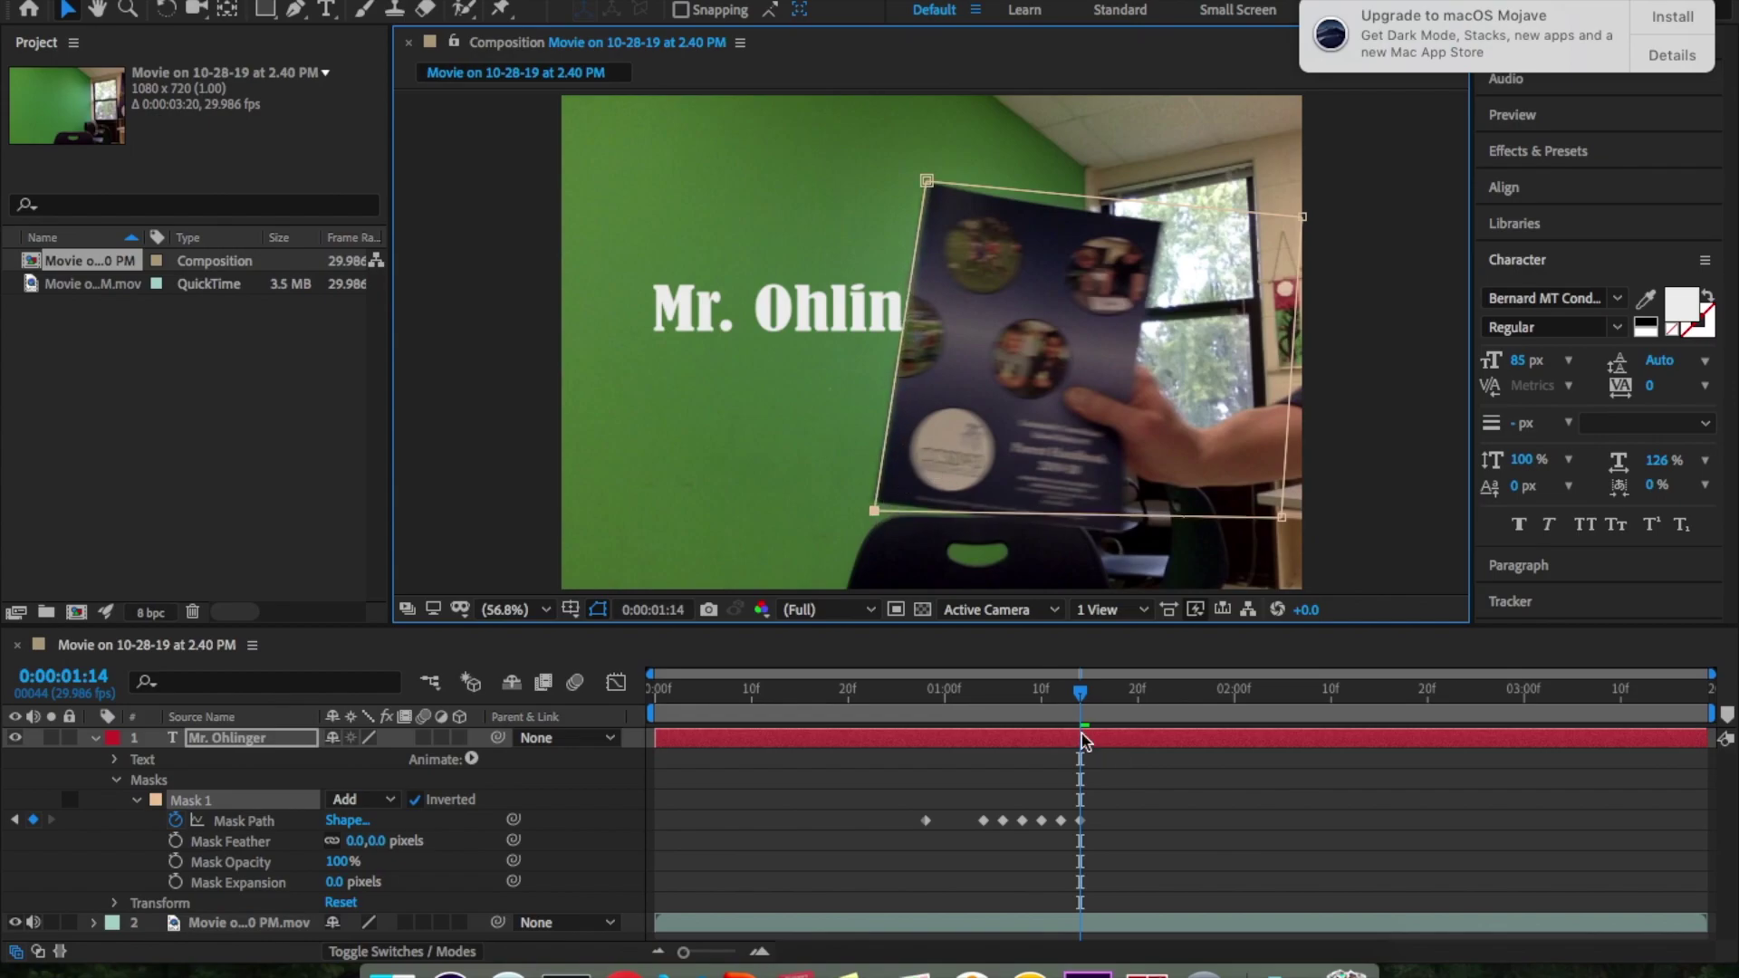
click(1083, 694)
key(Page_Down)
key(Page_Down)
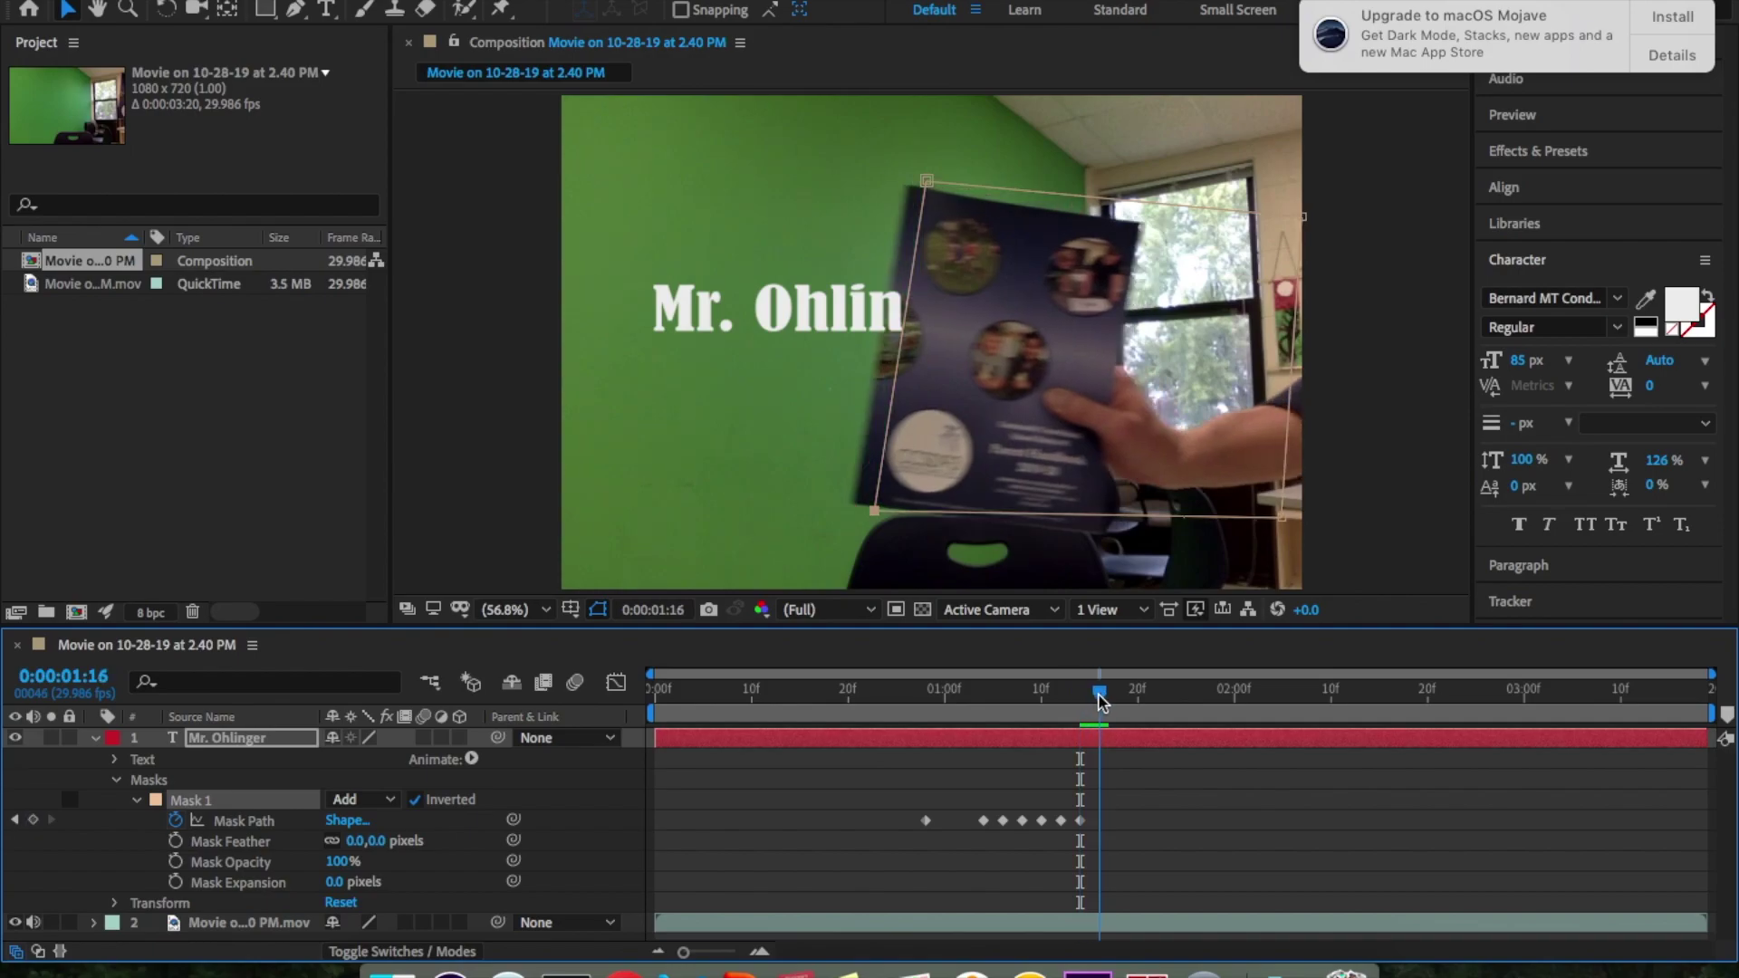
drag(926, 181, 905, 183)
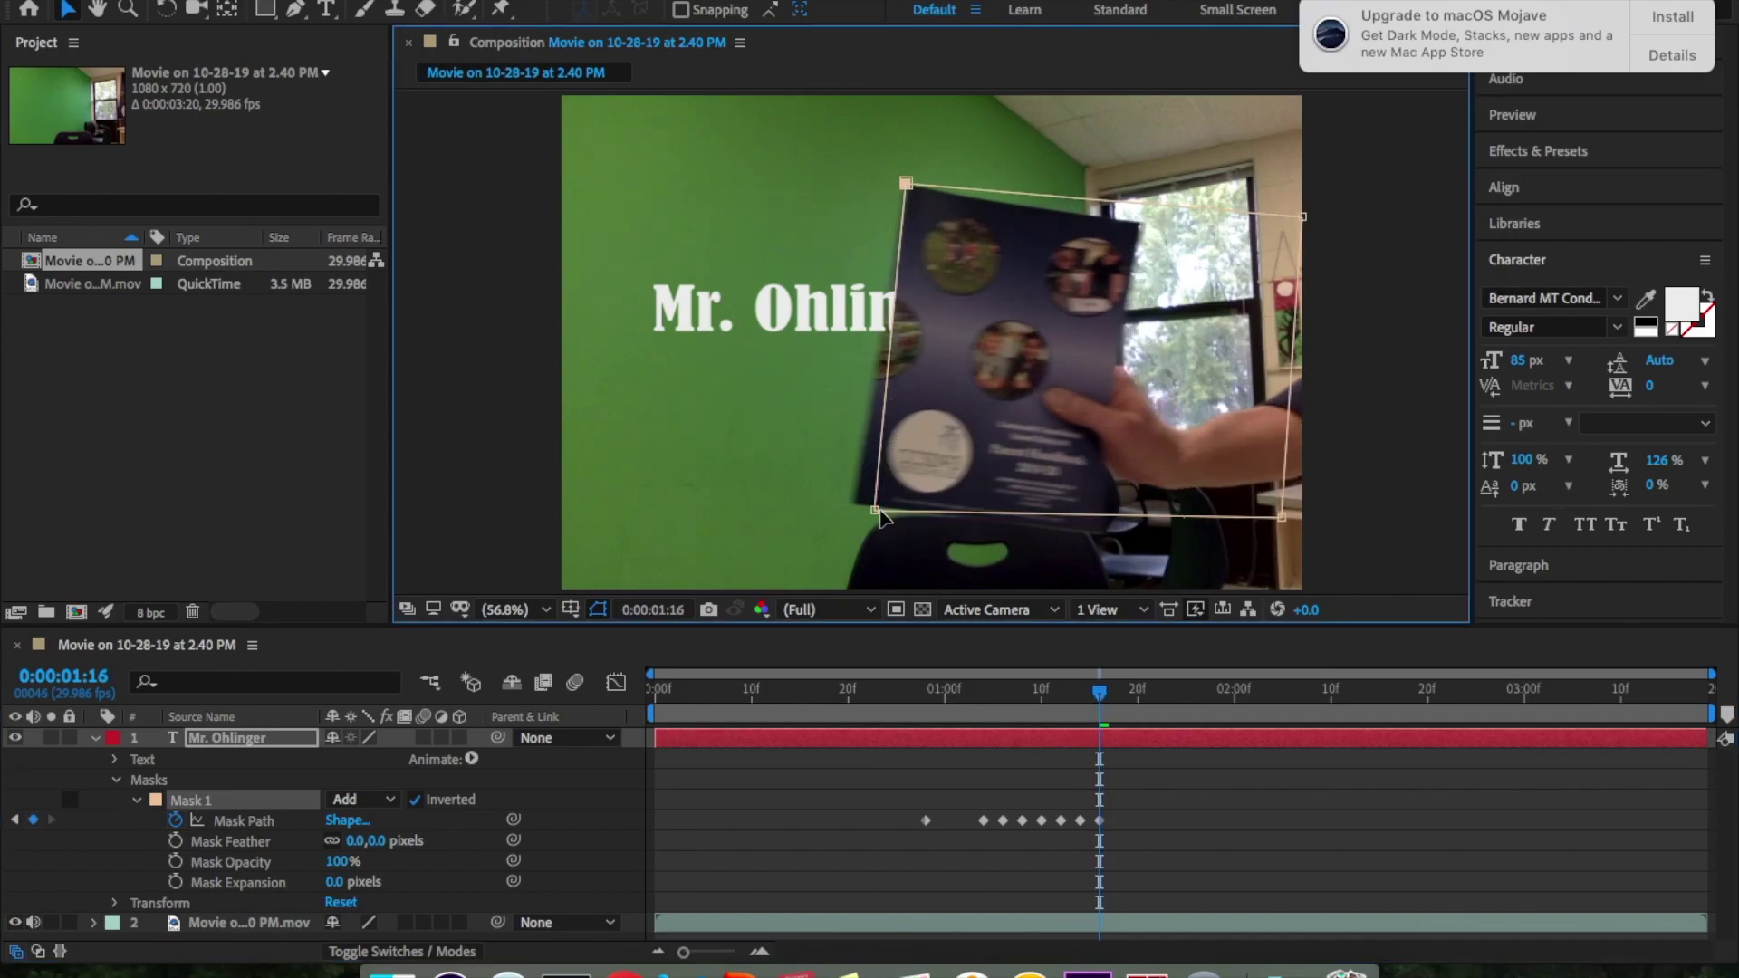
drag(872, 516, 854, 509)
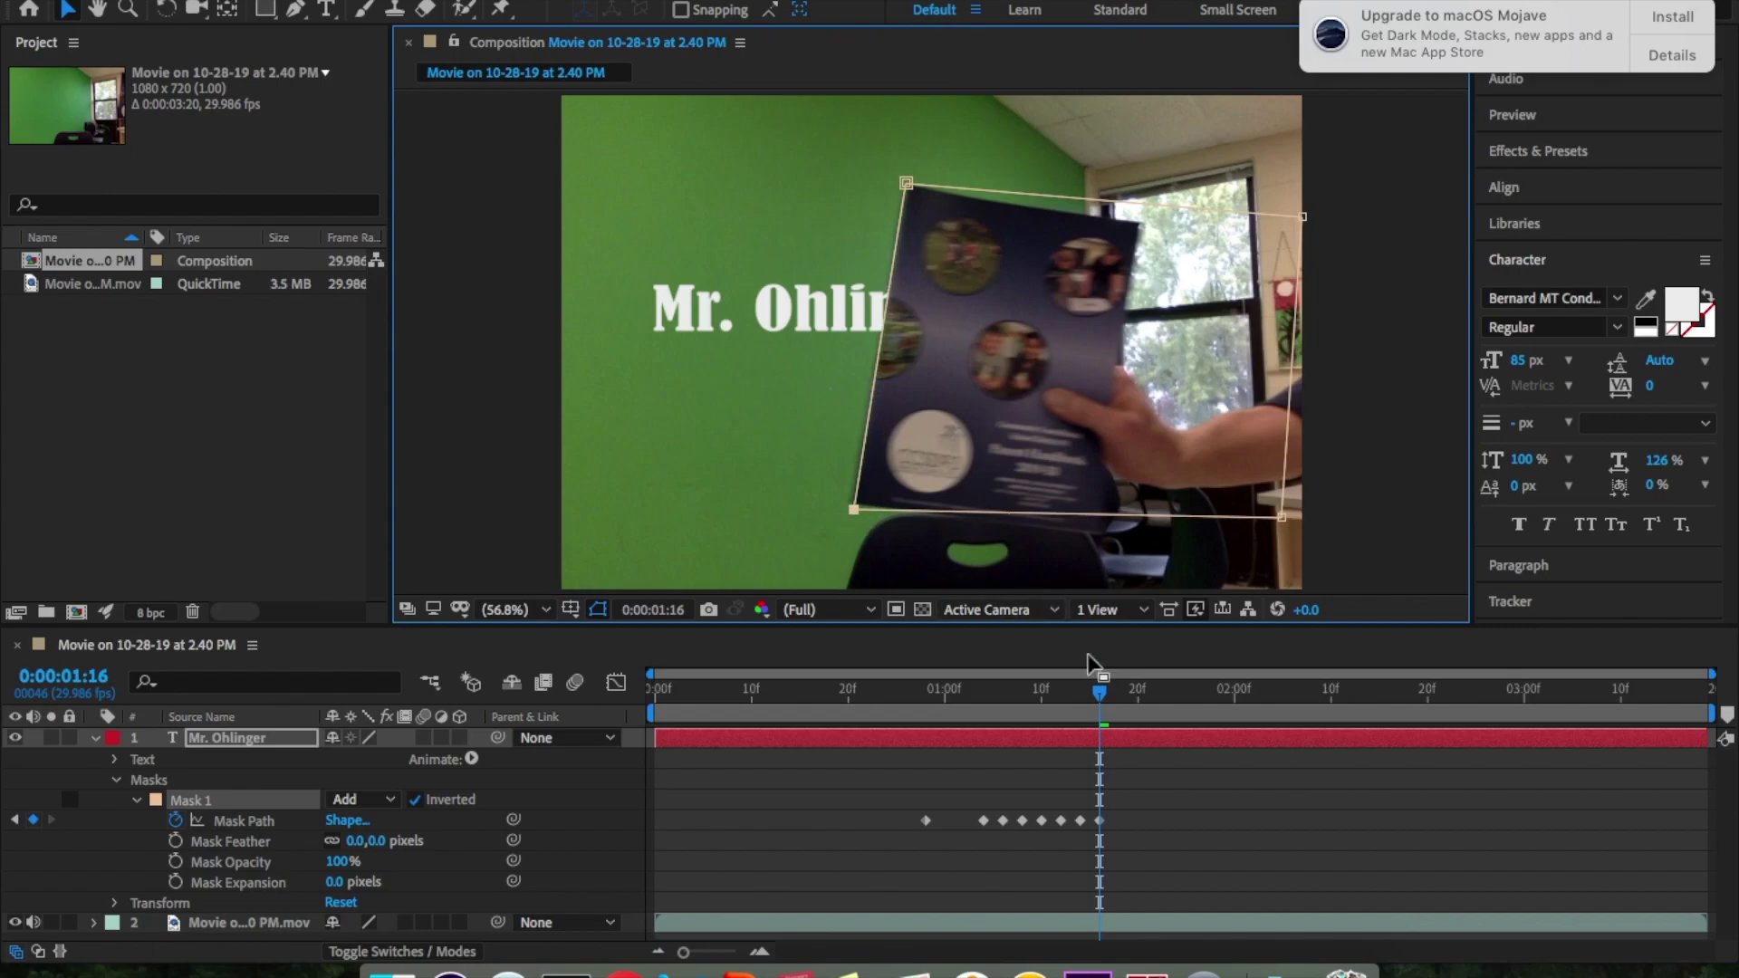
Move the mask's two left corners onto the booklet's left edge at 0:00:01:18 and at 0:00:01:20
drag(1104, 699, 1119, 697)
drag(905, 184, 885, 186)
drag(857, 507, 831, 513)
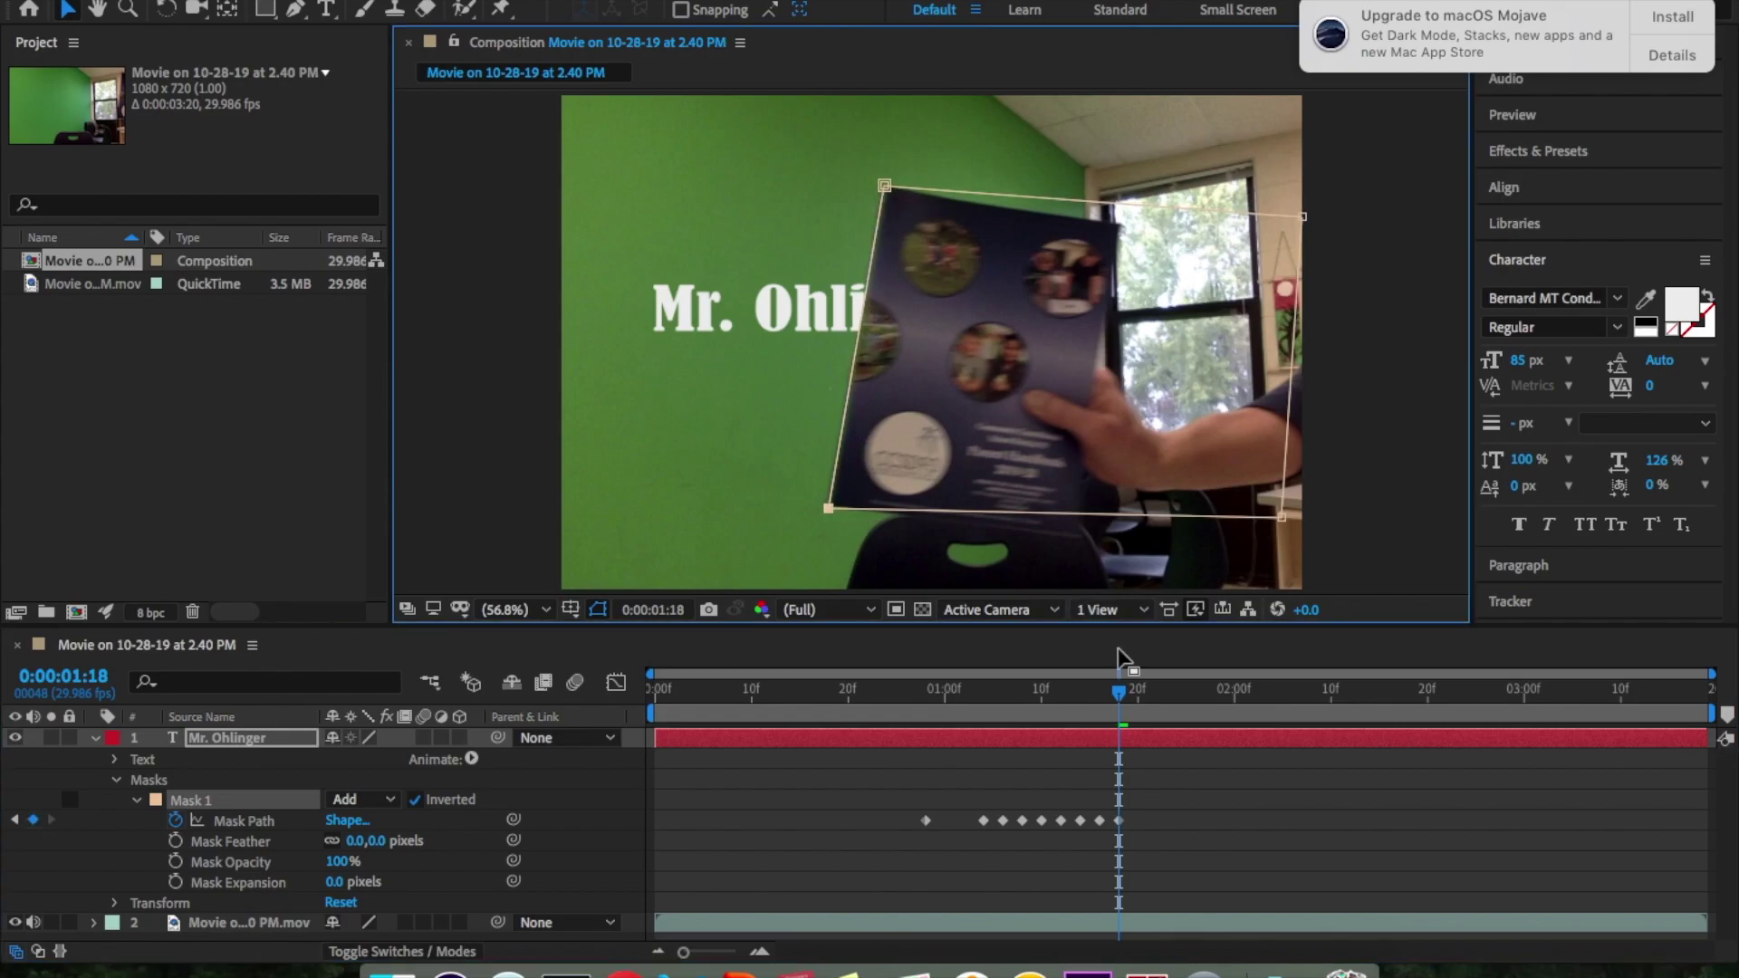
drag(1120, 694, 1138, 694)
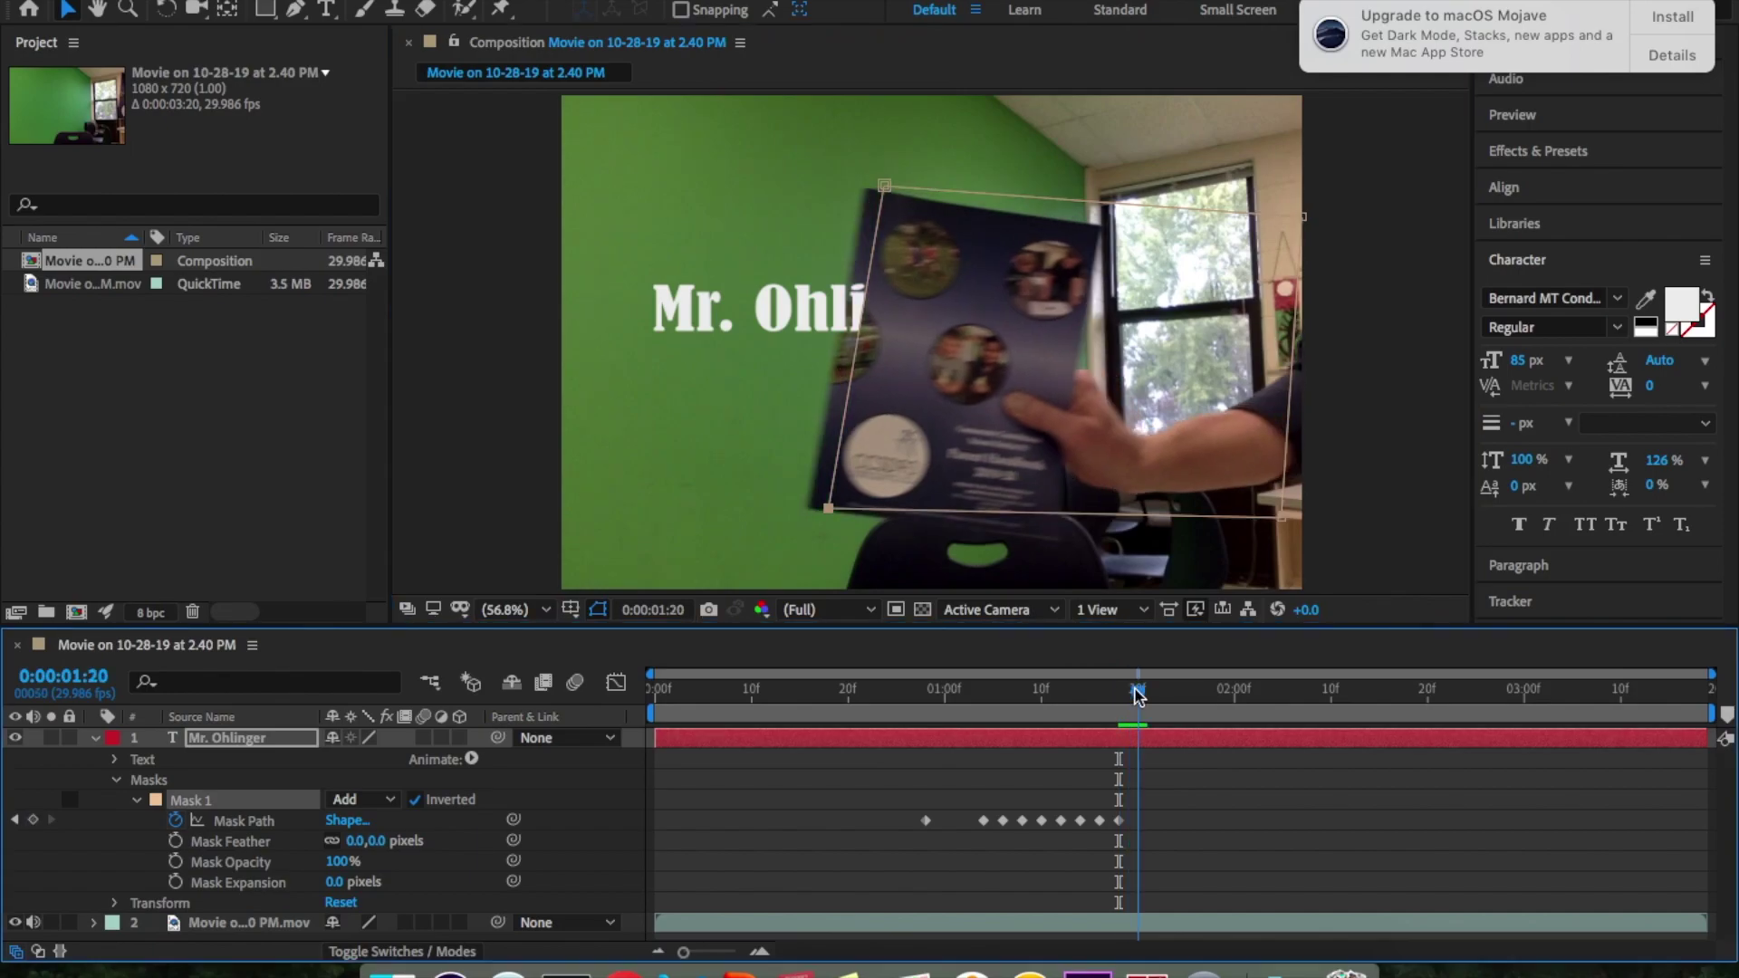
drag(885, 187, 864, 187)
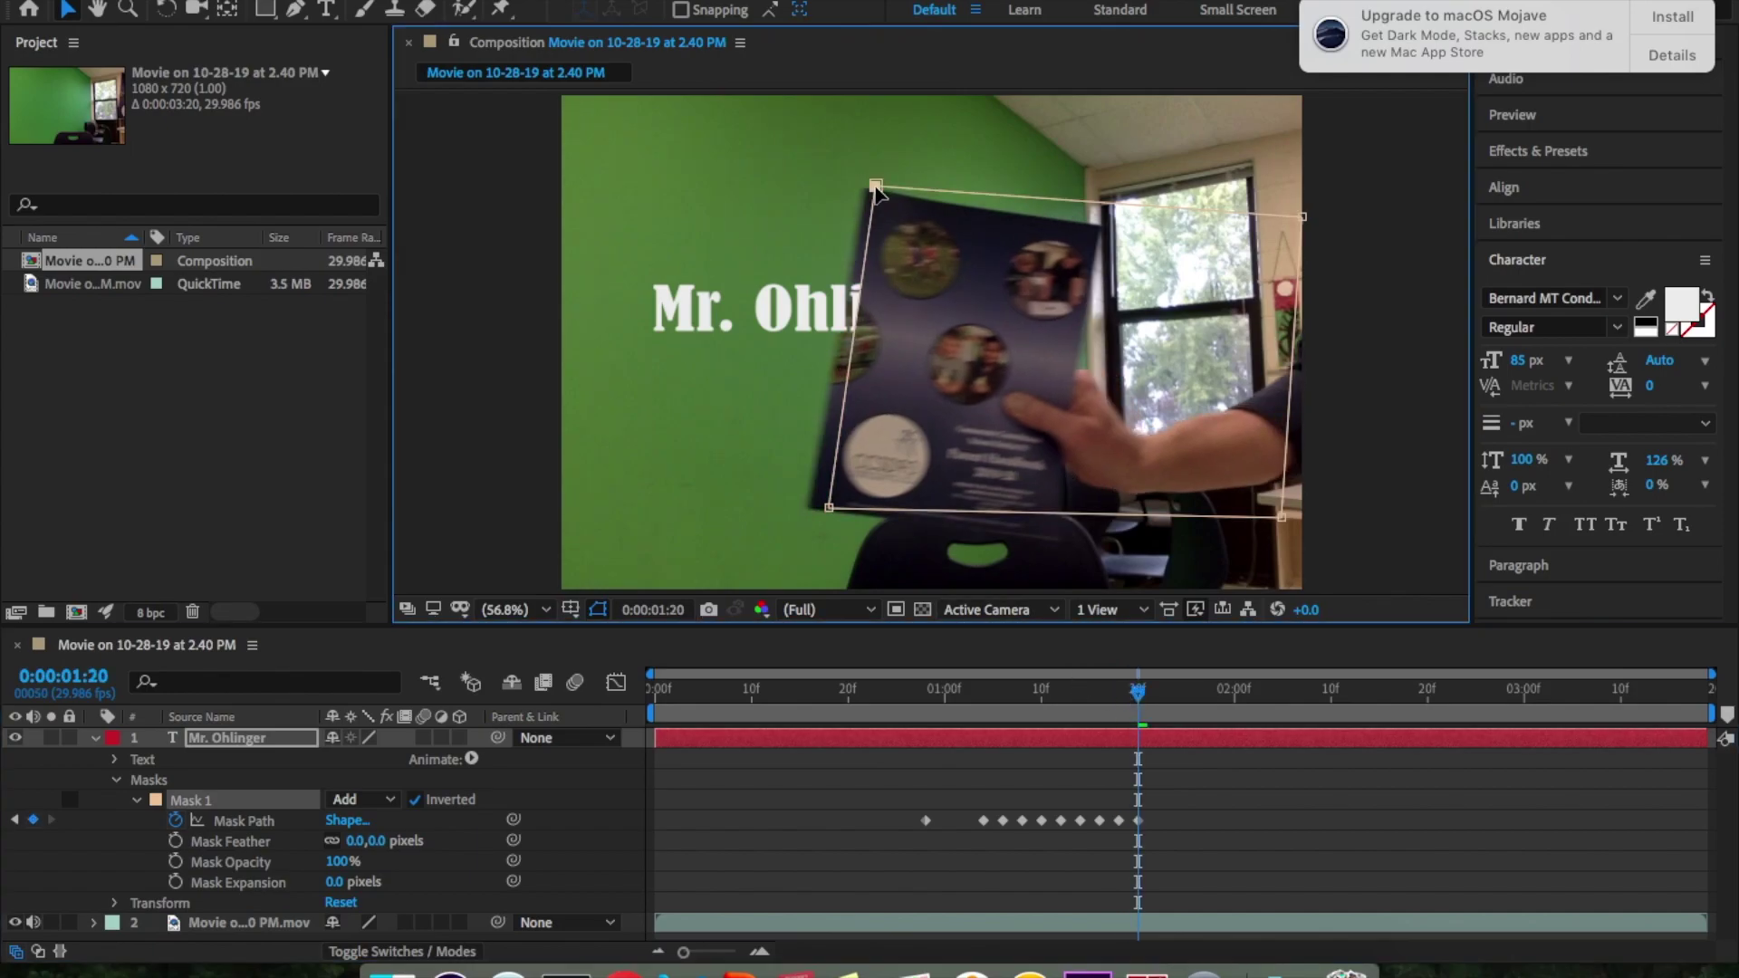
drag(829, 512, 808, 518)
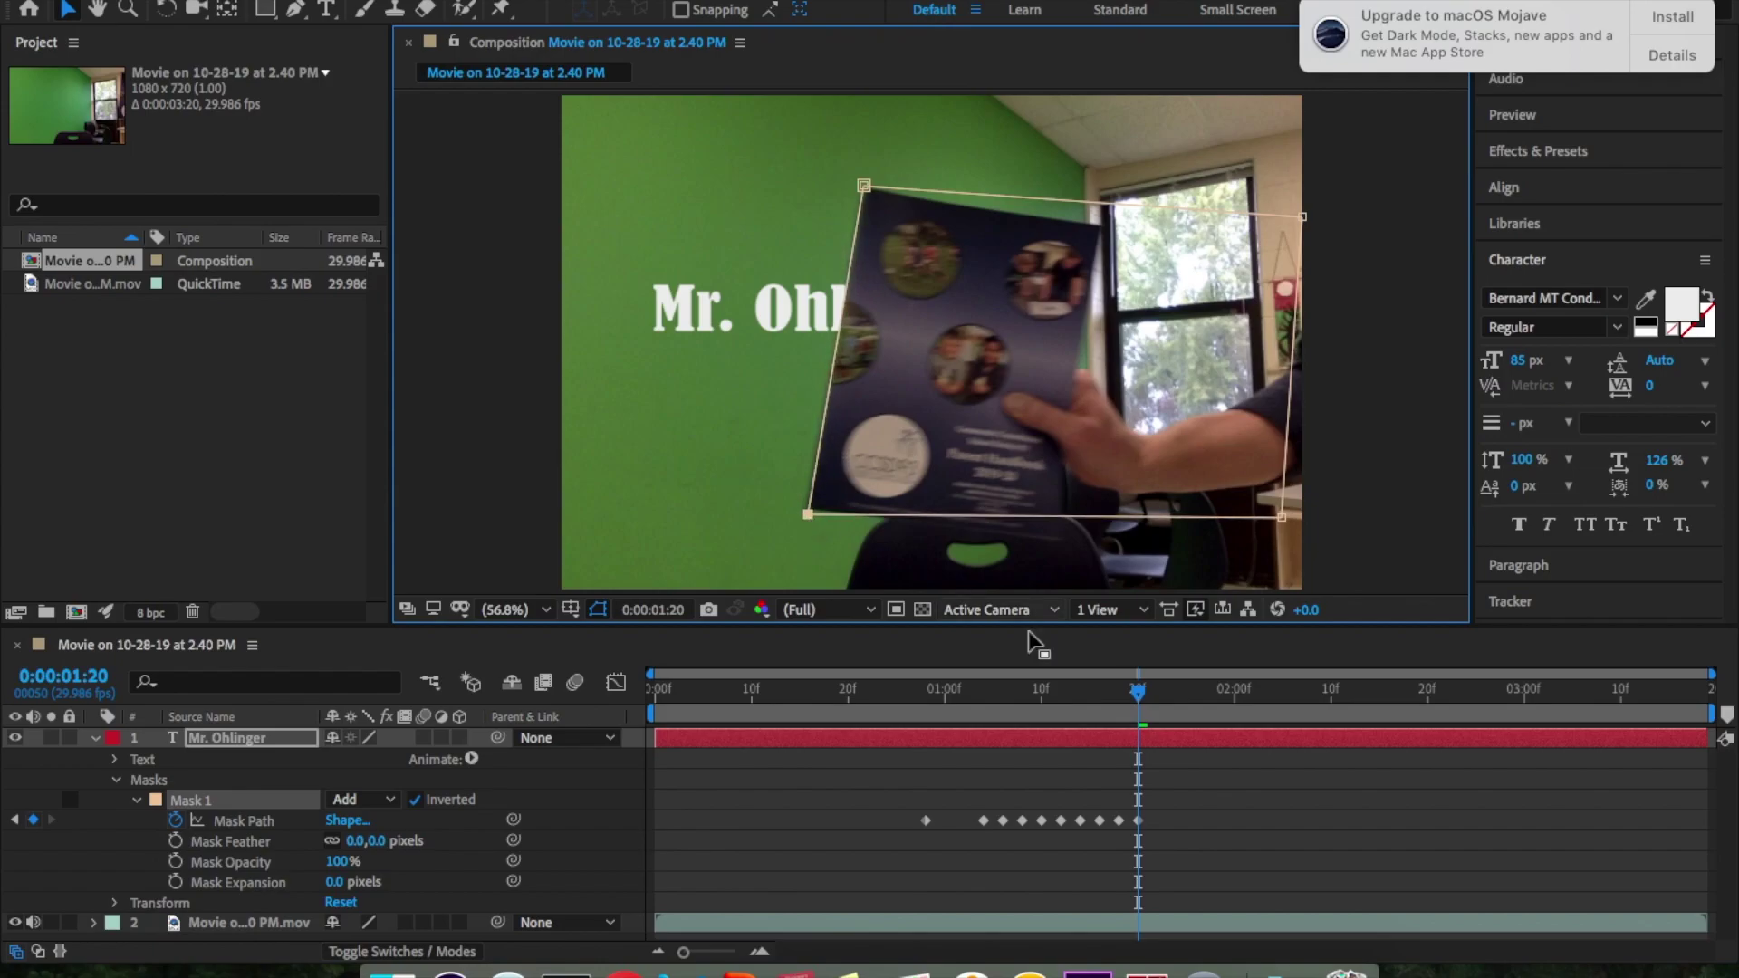
At 0:00:01:22, align the mask's two left corners with the booklet's left edge, fine-tuning the upper one
drag(1138, 695, 1161, 704)
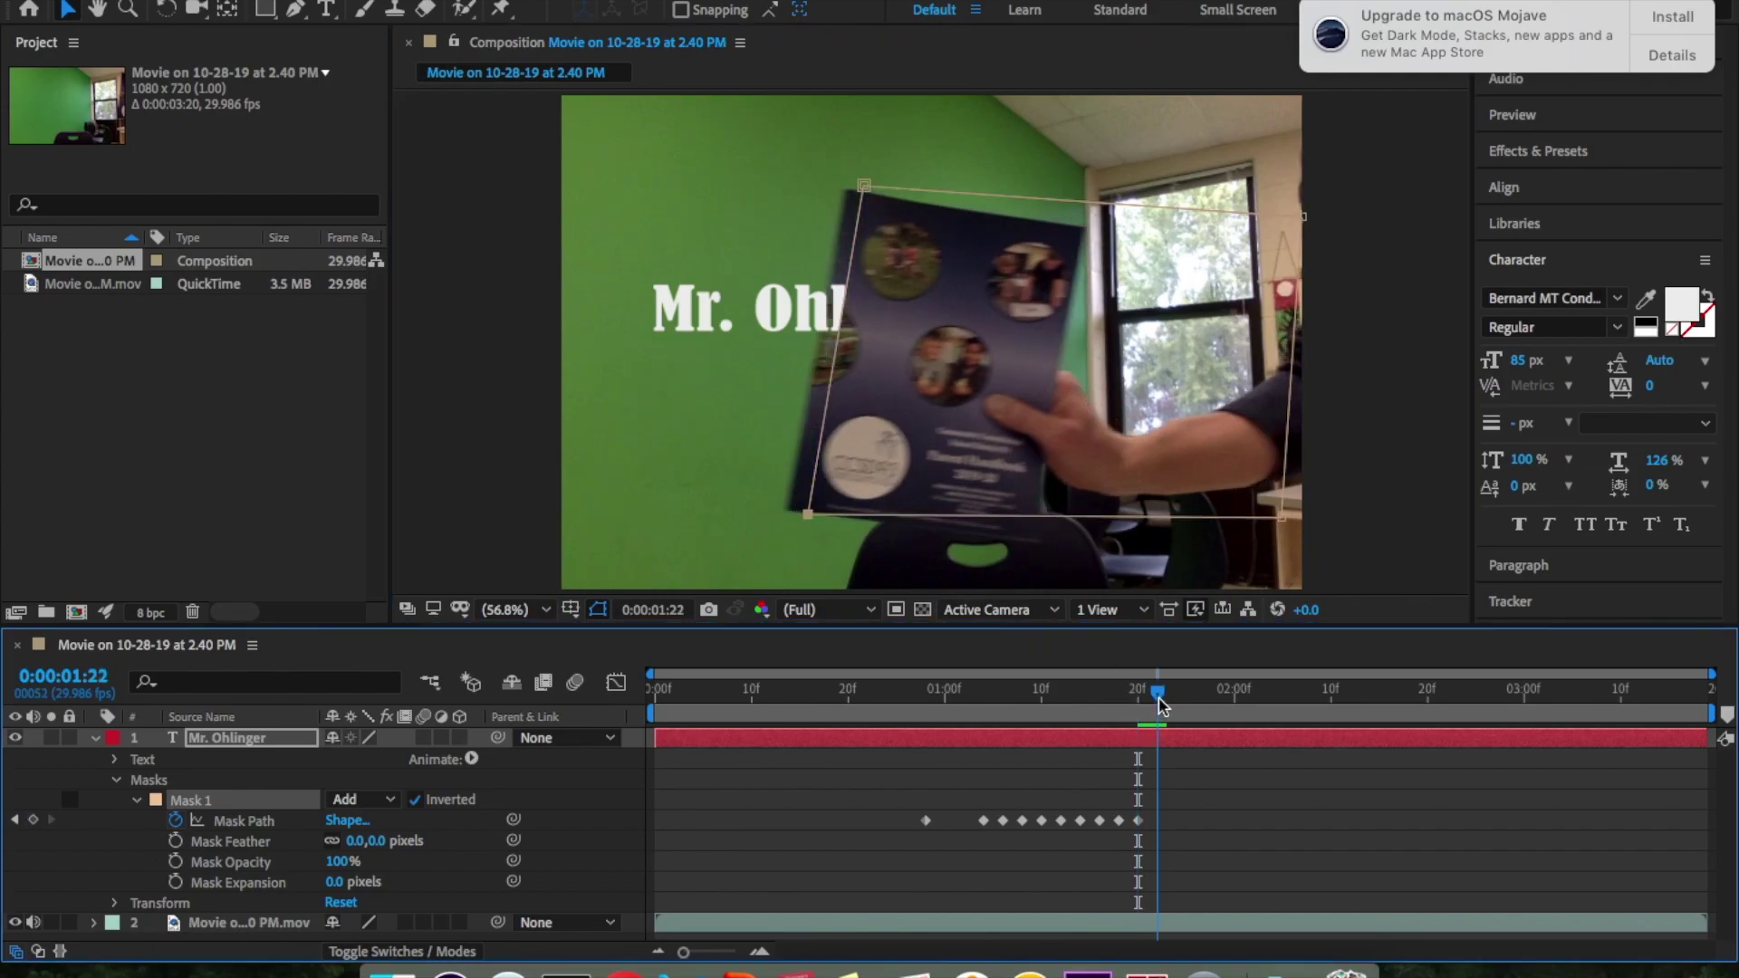
drag(864, 188, 840, 189)
drag(811, 514, 789, 514)
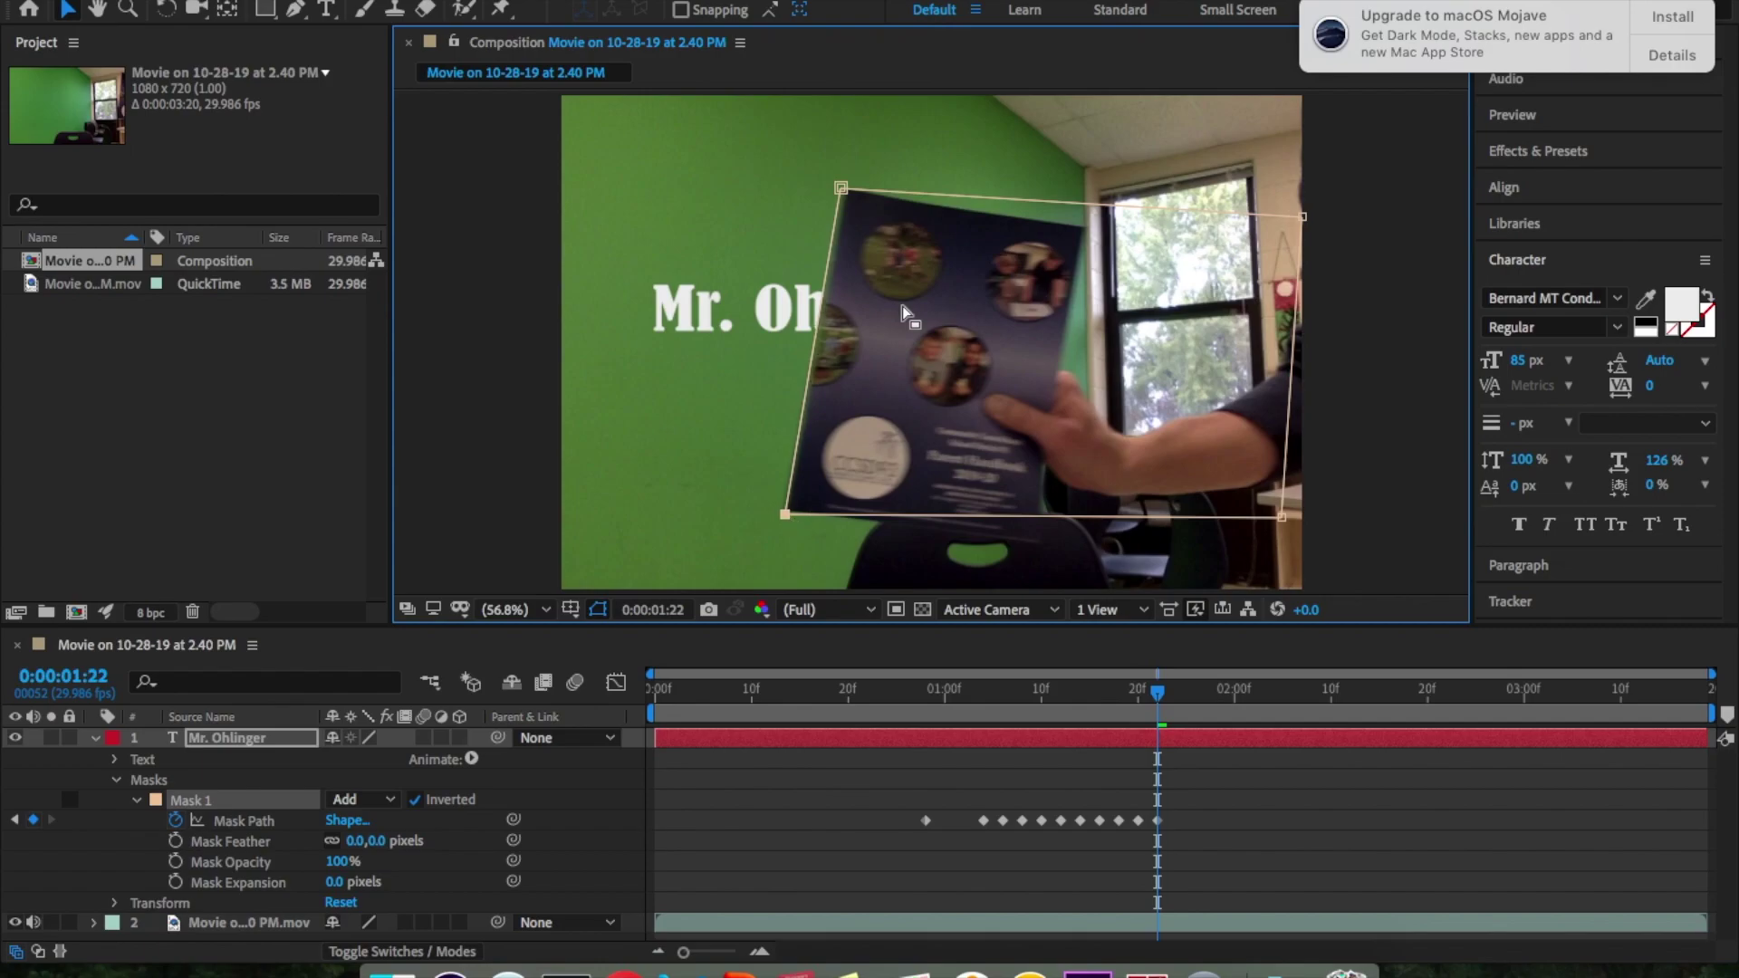
drag(843, 192, 846, 193)
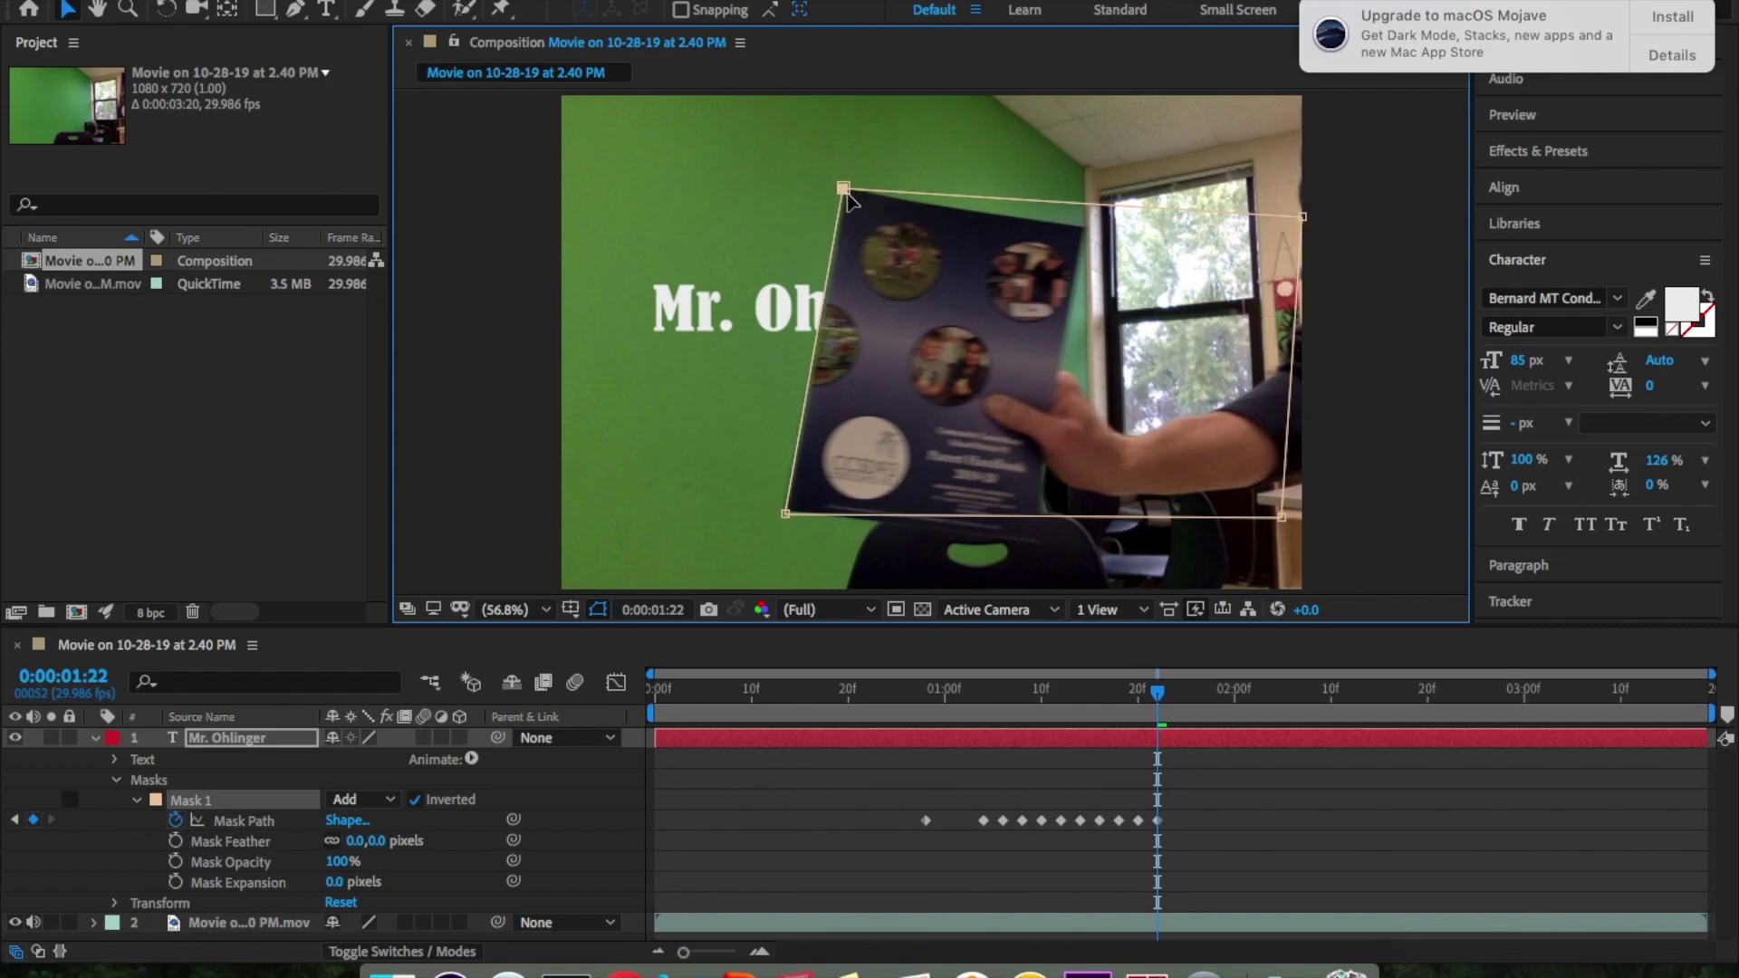
At 0:00:01:24, shift the mask's upper-left and lower-left corners to match the booklet's left edge
click(1157, 698)
key(Page_Down)
key(Page_Down)
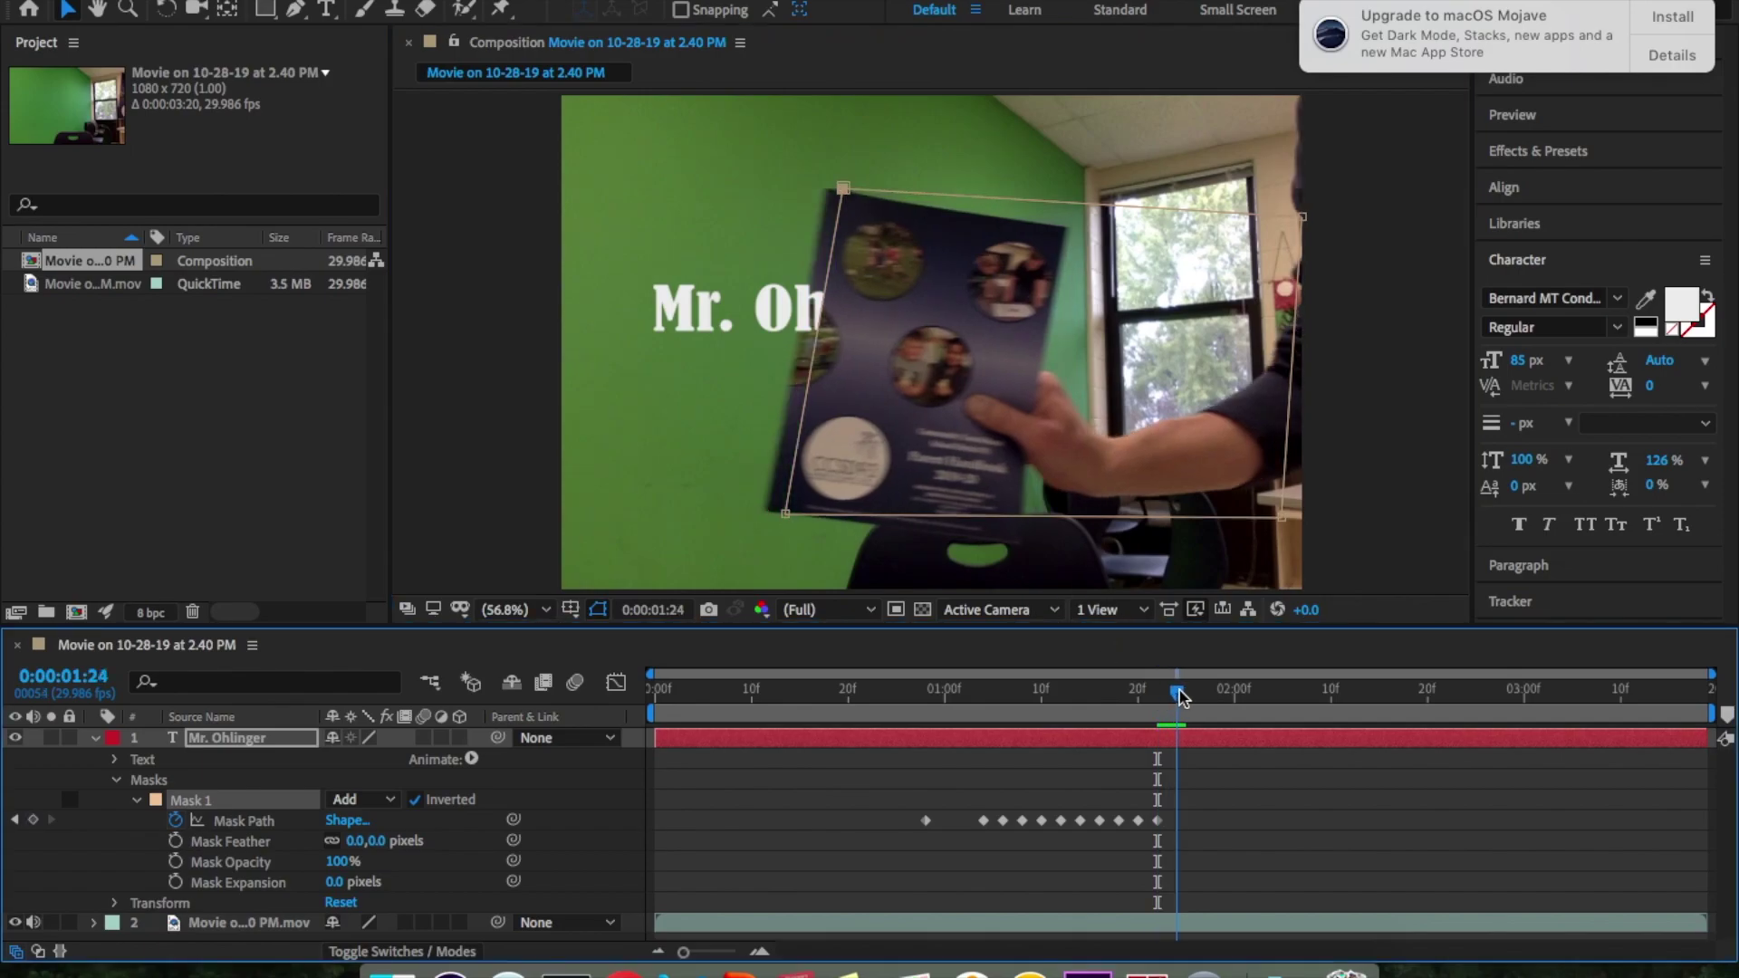
drag(847, 192, 827, 191)
drag(787, 514, 766, 510)
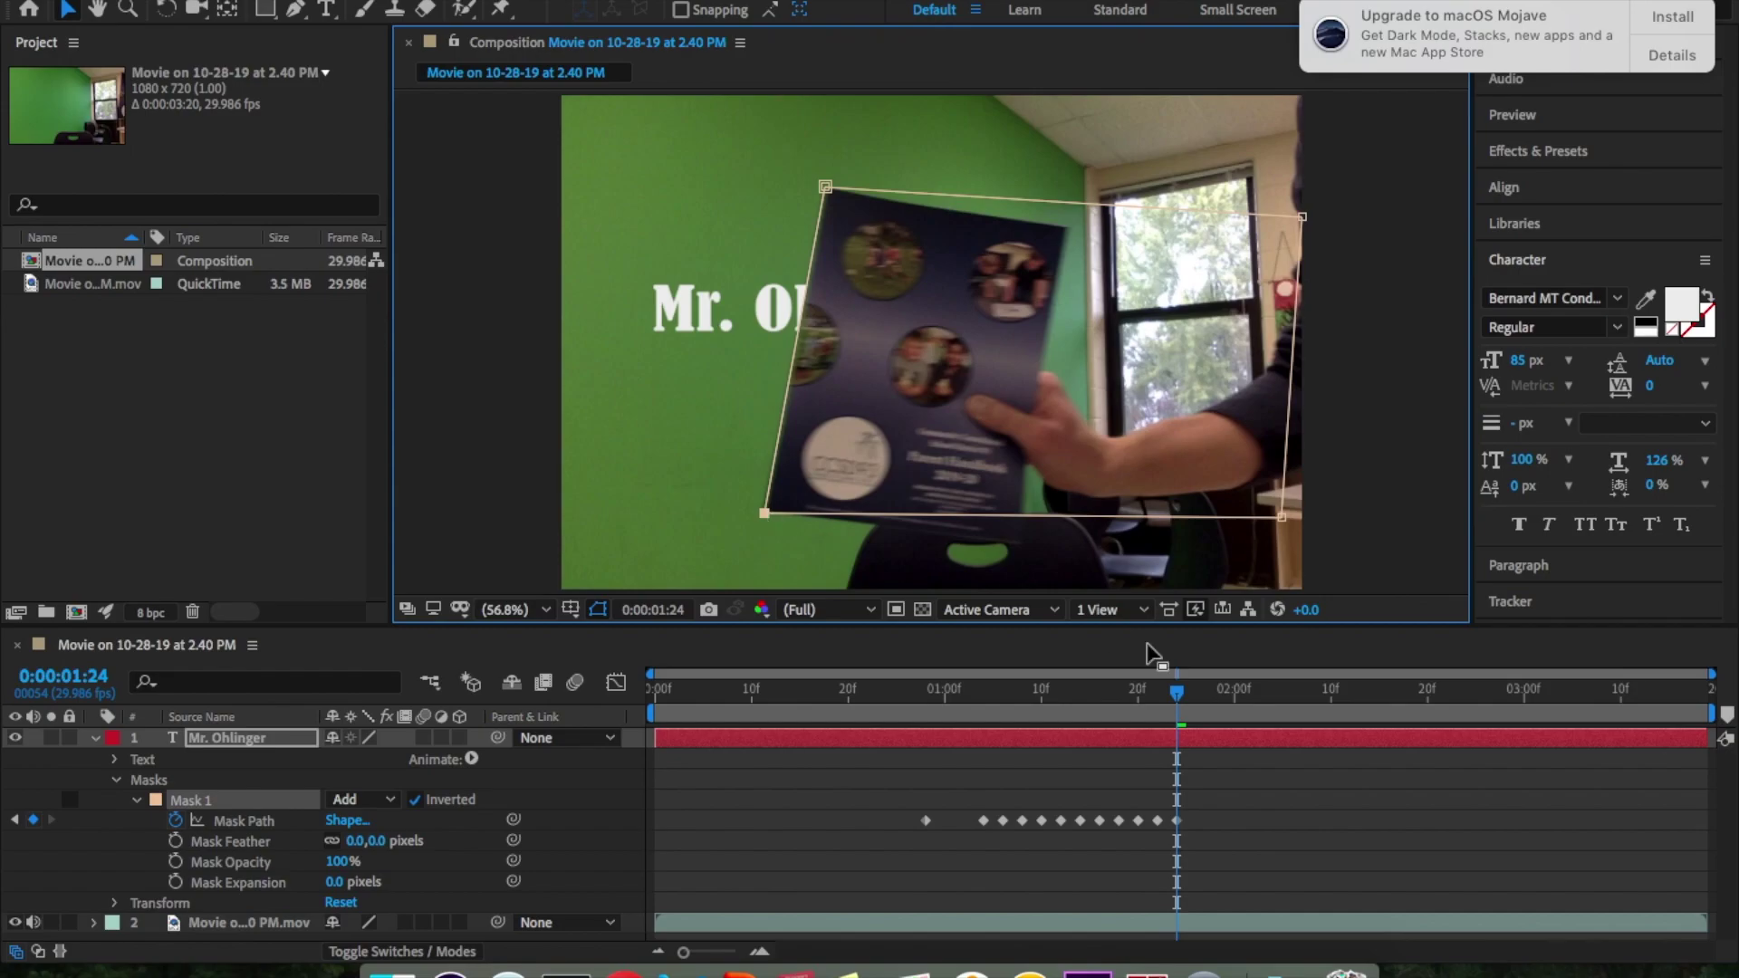
Realign the mask's two left corners with the booklet's left edge at 0:00:01:26 and 0:00:01:28
drag(1180, 703, 1198, 694)
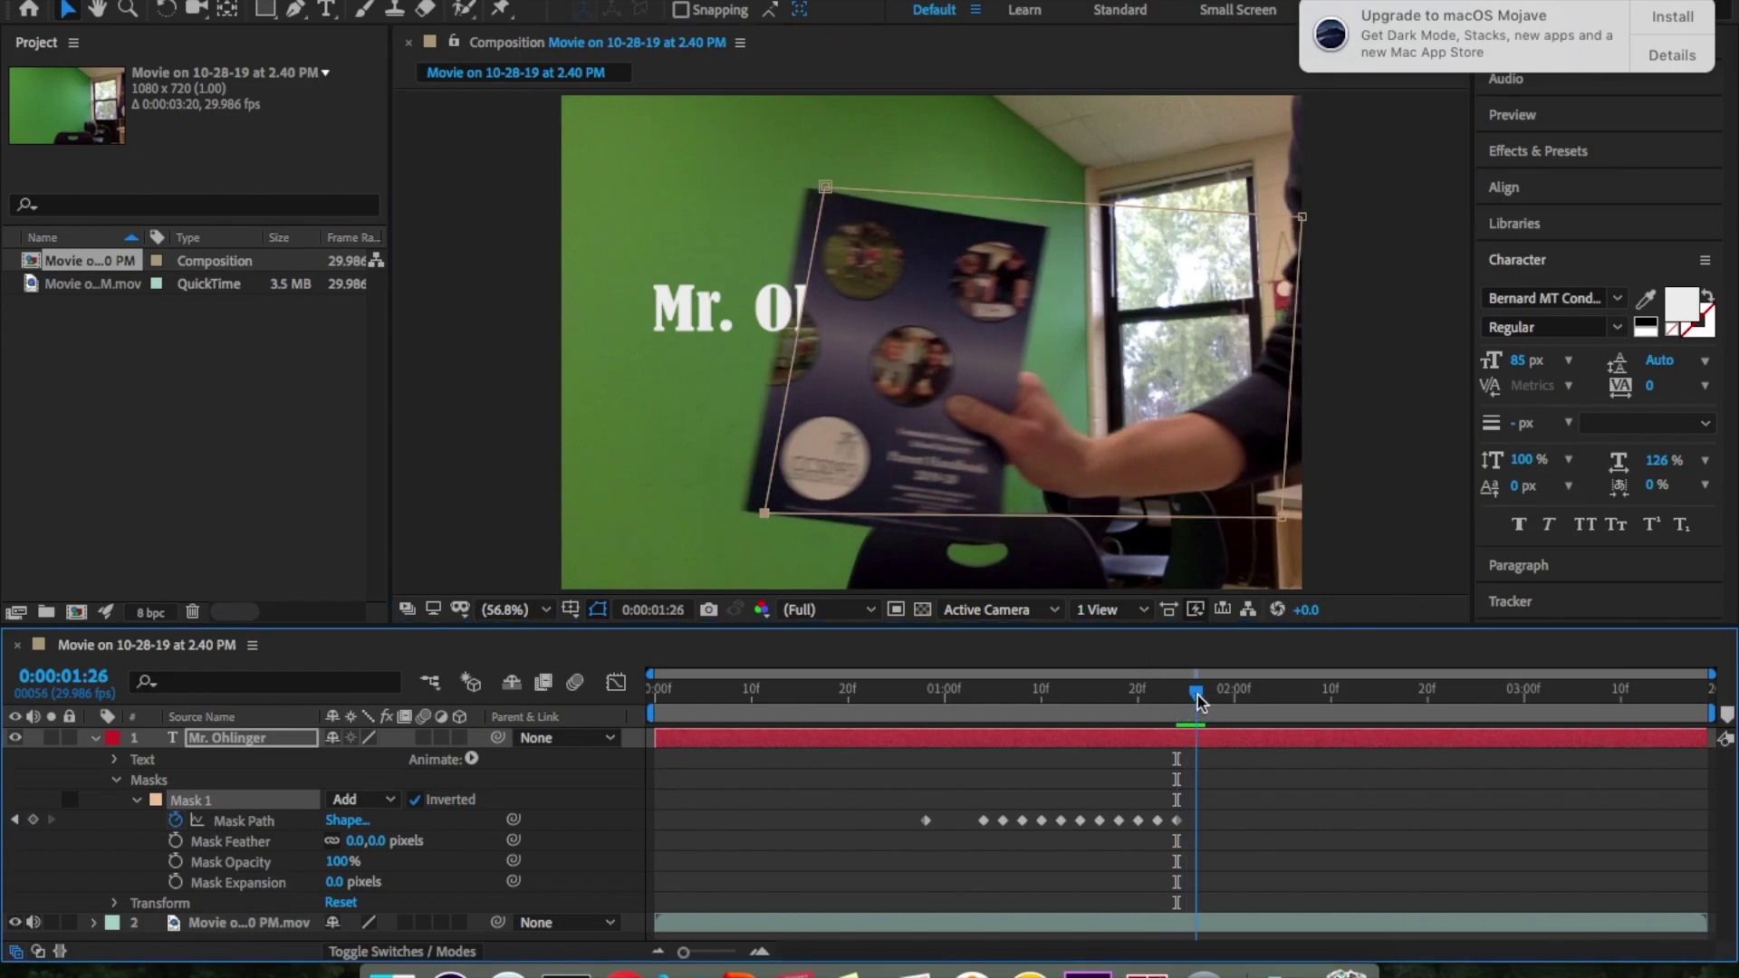
drag(825, 187, 809, 186)
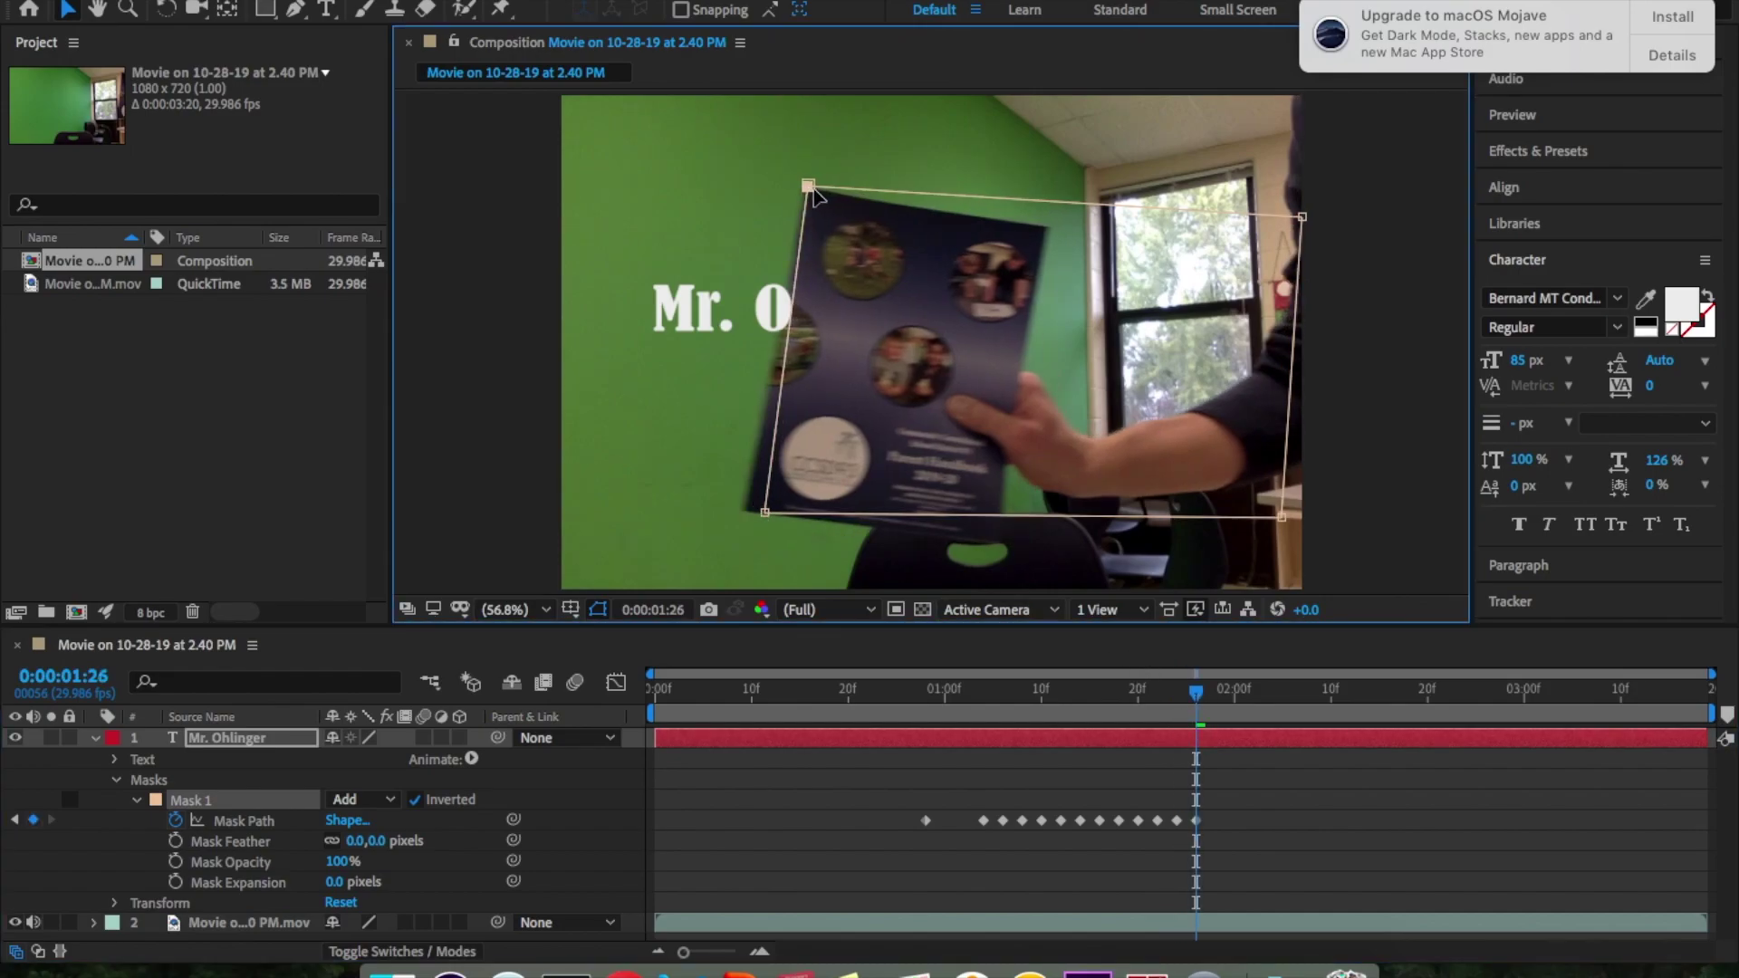
drag(766, 514, 742, 514)
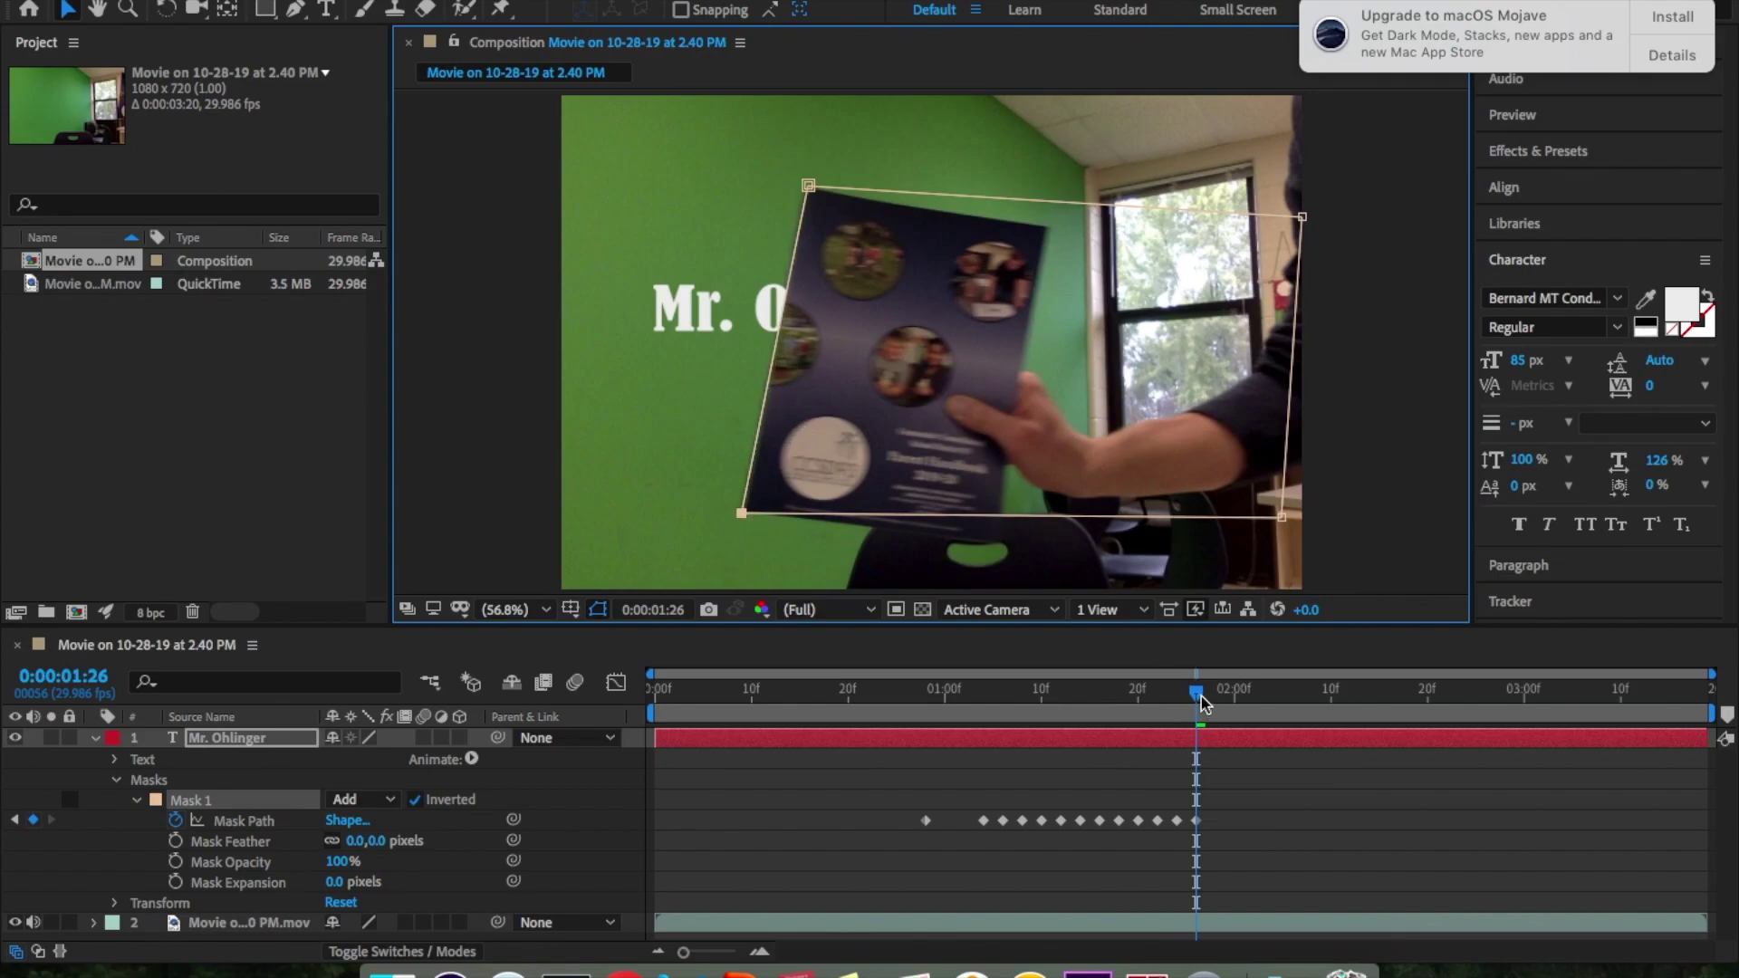
drag(1201, 697, 1215, 697)
drag(809, 188, 787, 188)
drag(744, 513, 723, 513)
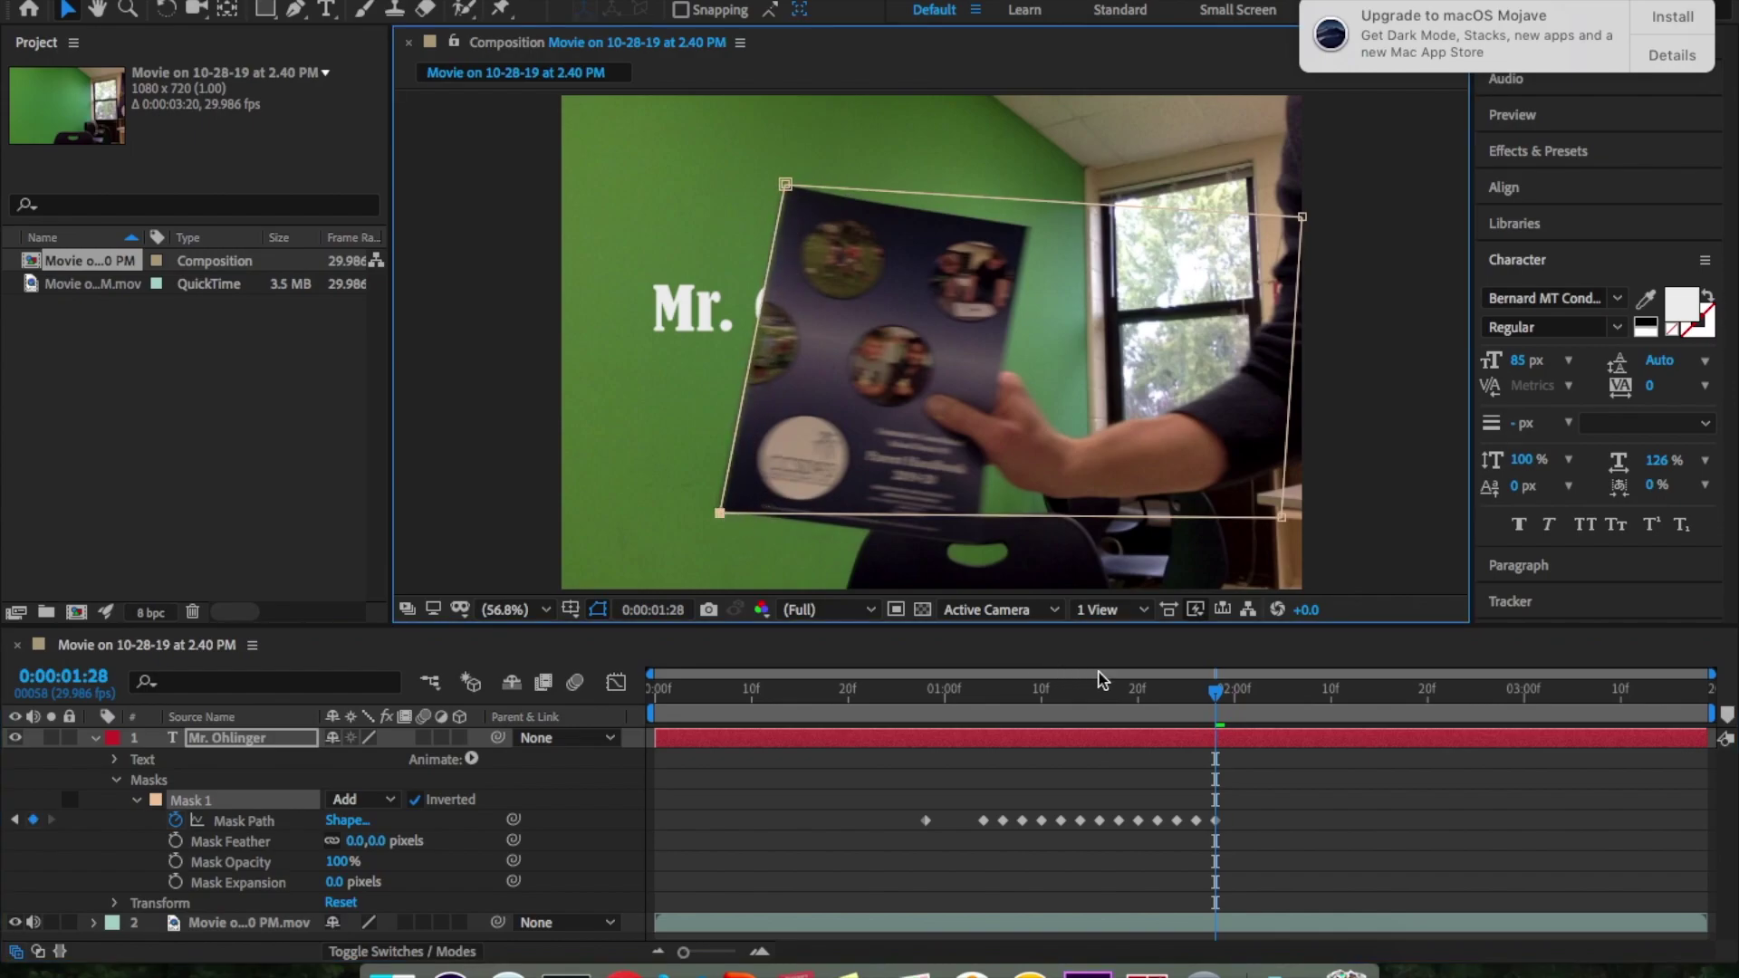
Continue the mask path animation by matching its left corners to the booklet's left edge at 0:00:02:00 and 0:00:02:02
drag(1206, 709, 1237, 704)
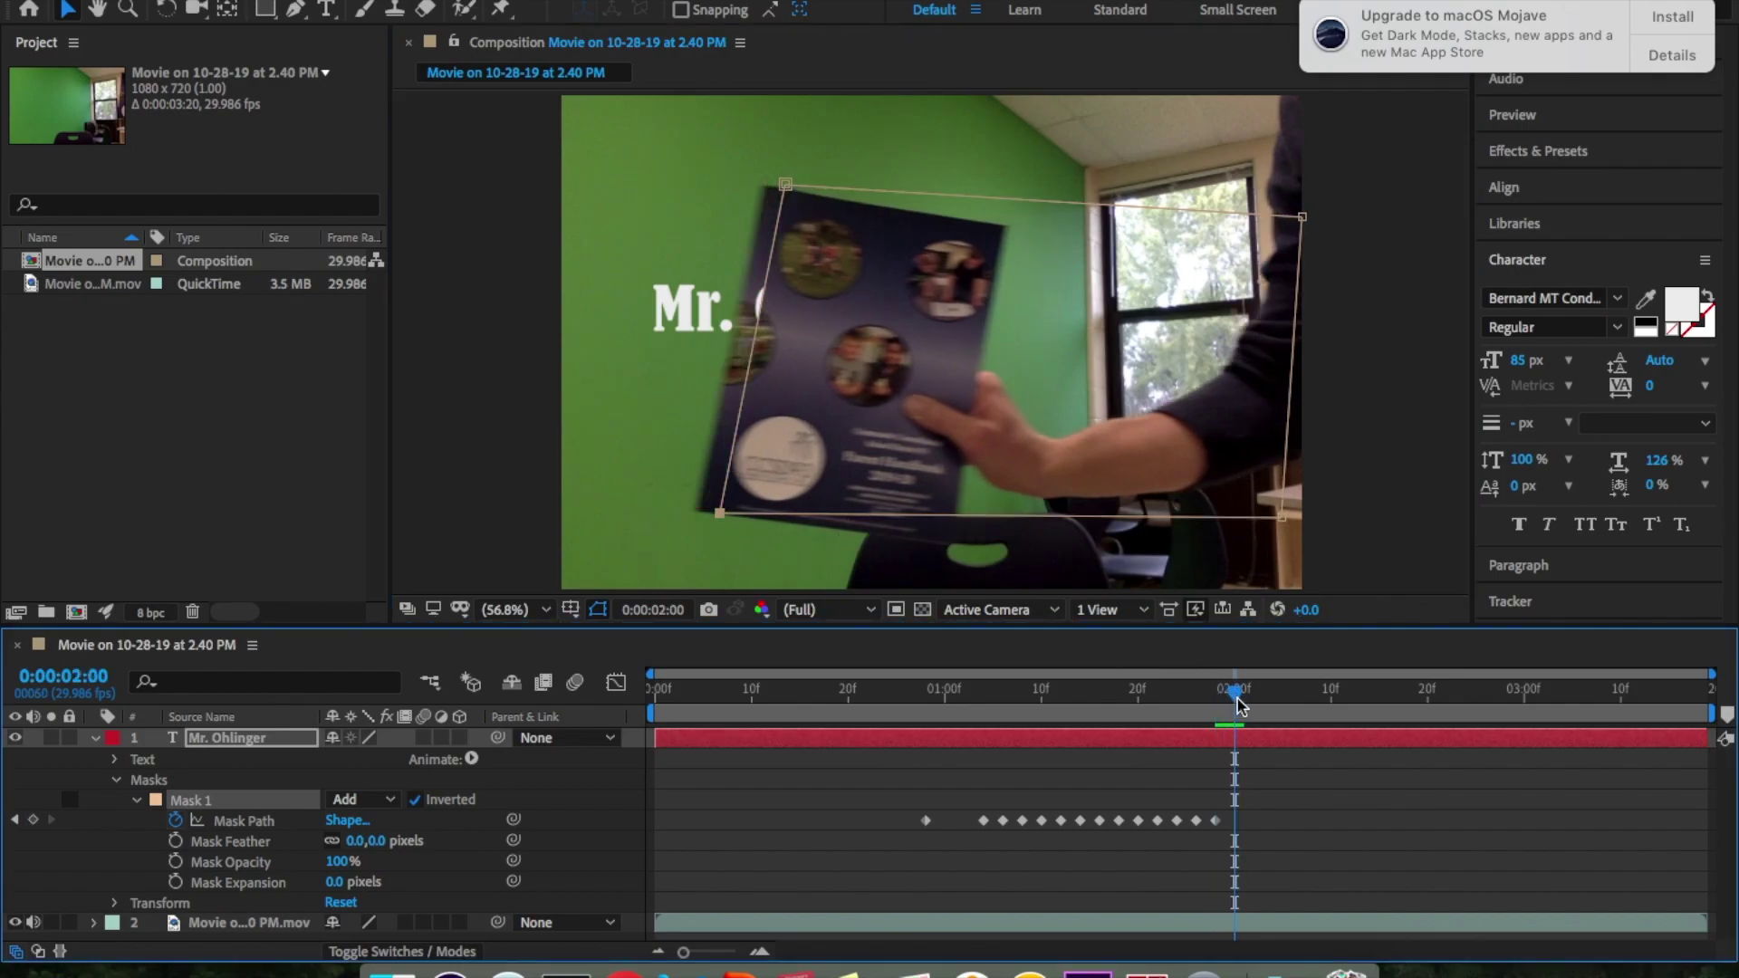
drag(786, 191, 767, 191)
drag(723, 513, 697, 511)
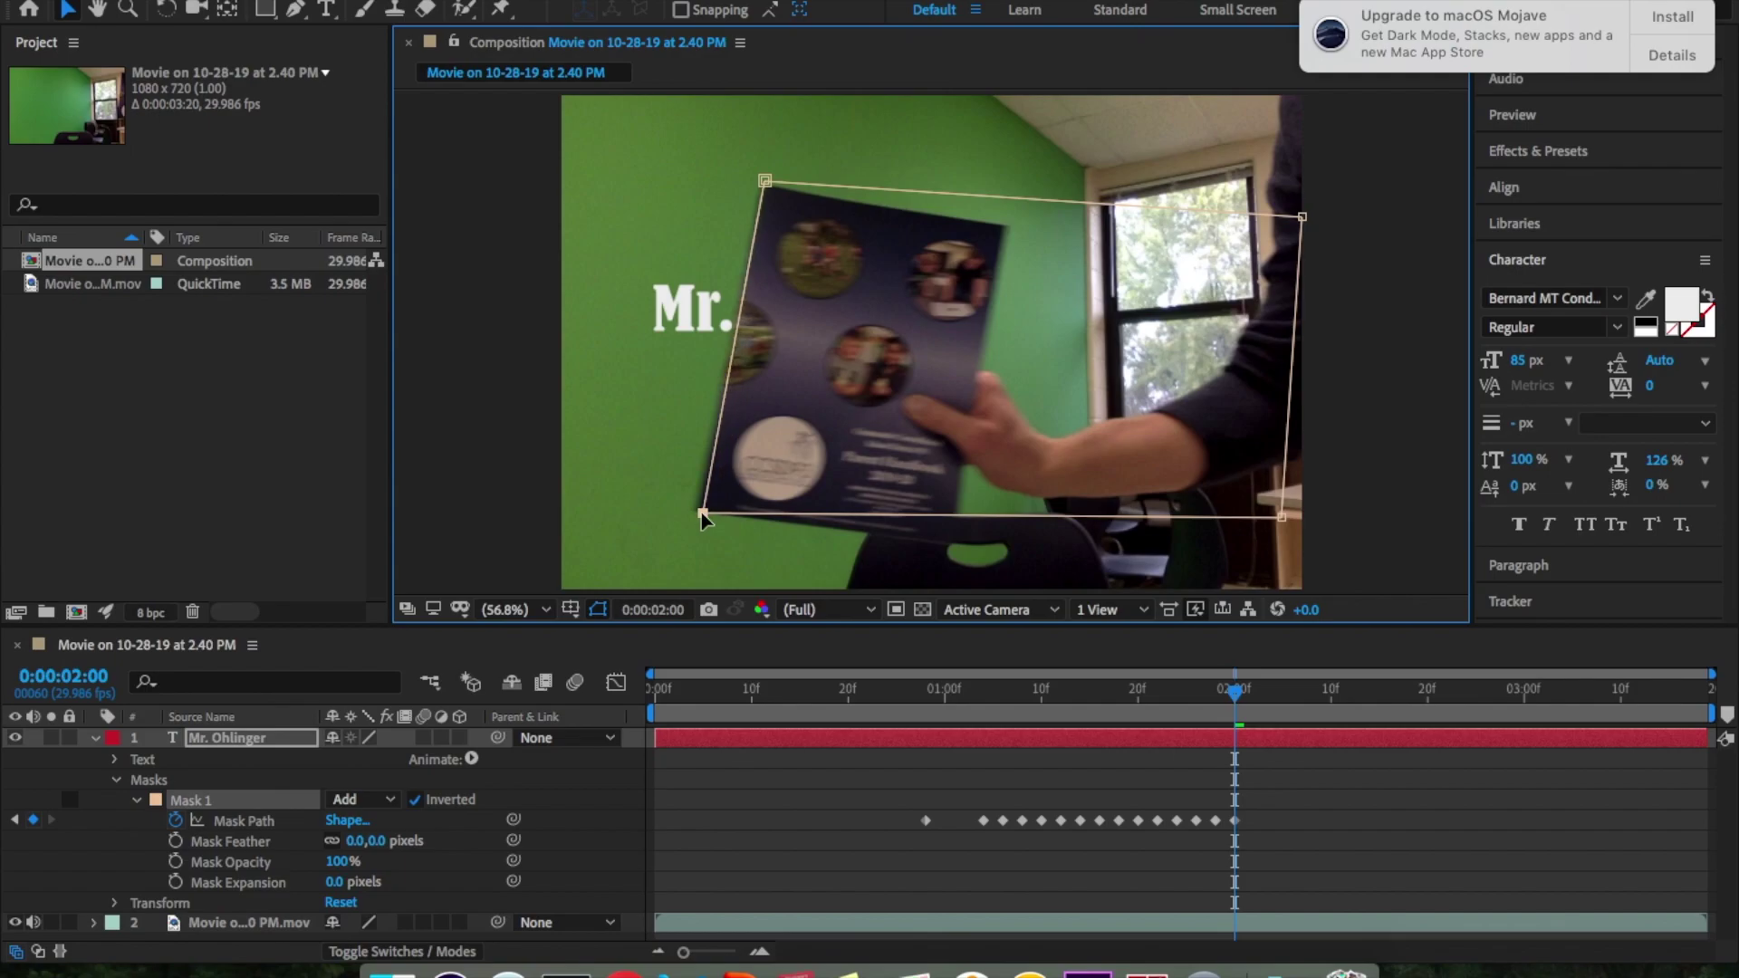
drag(1238, 697, 1253, 705)
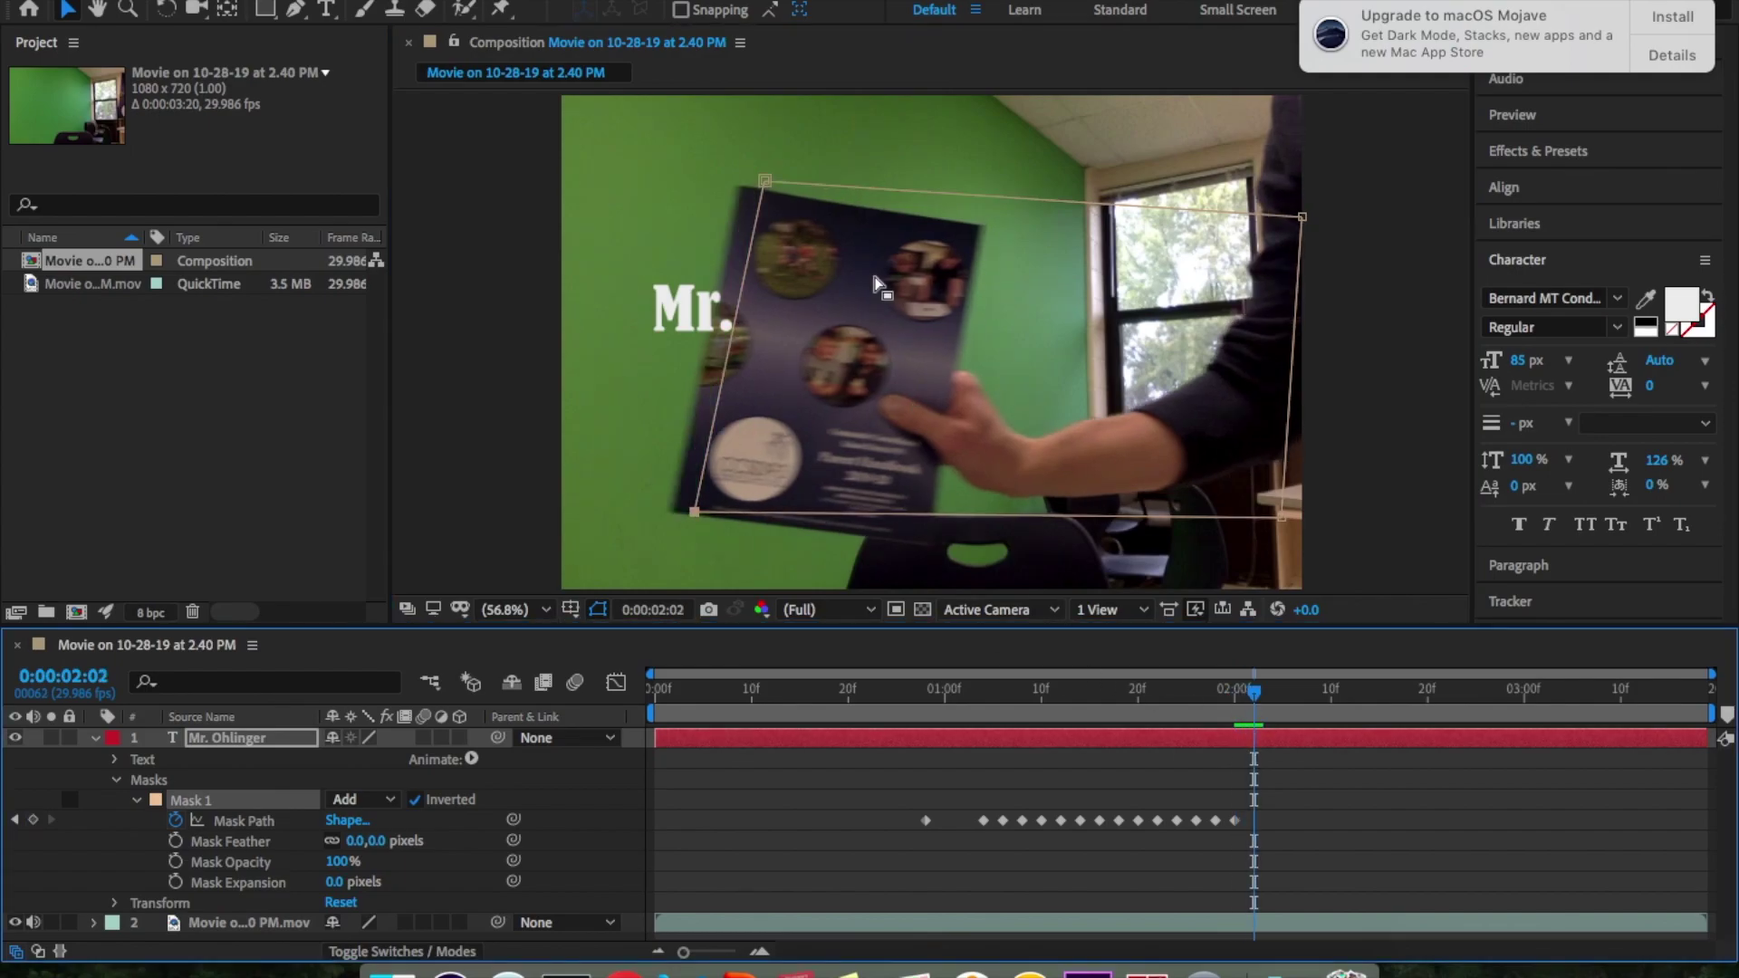
drag(767, 185, 739, 185)
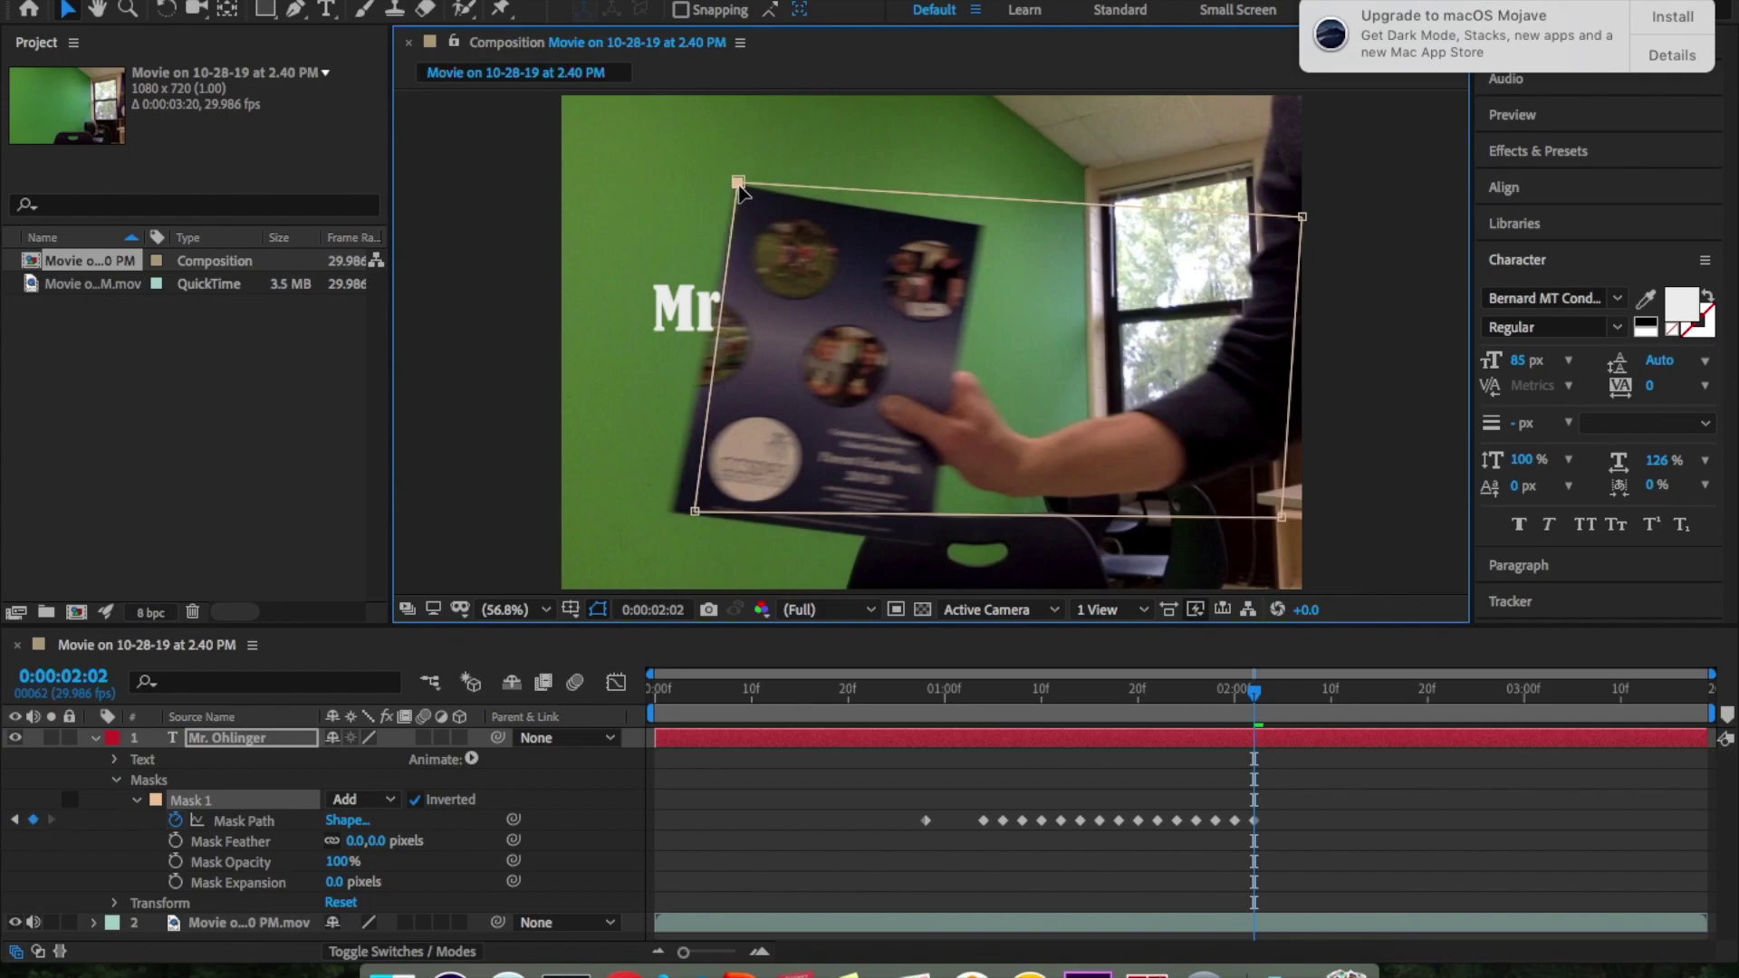
drag(698, 513, 672, 518)
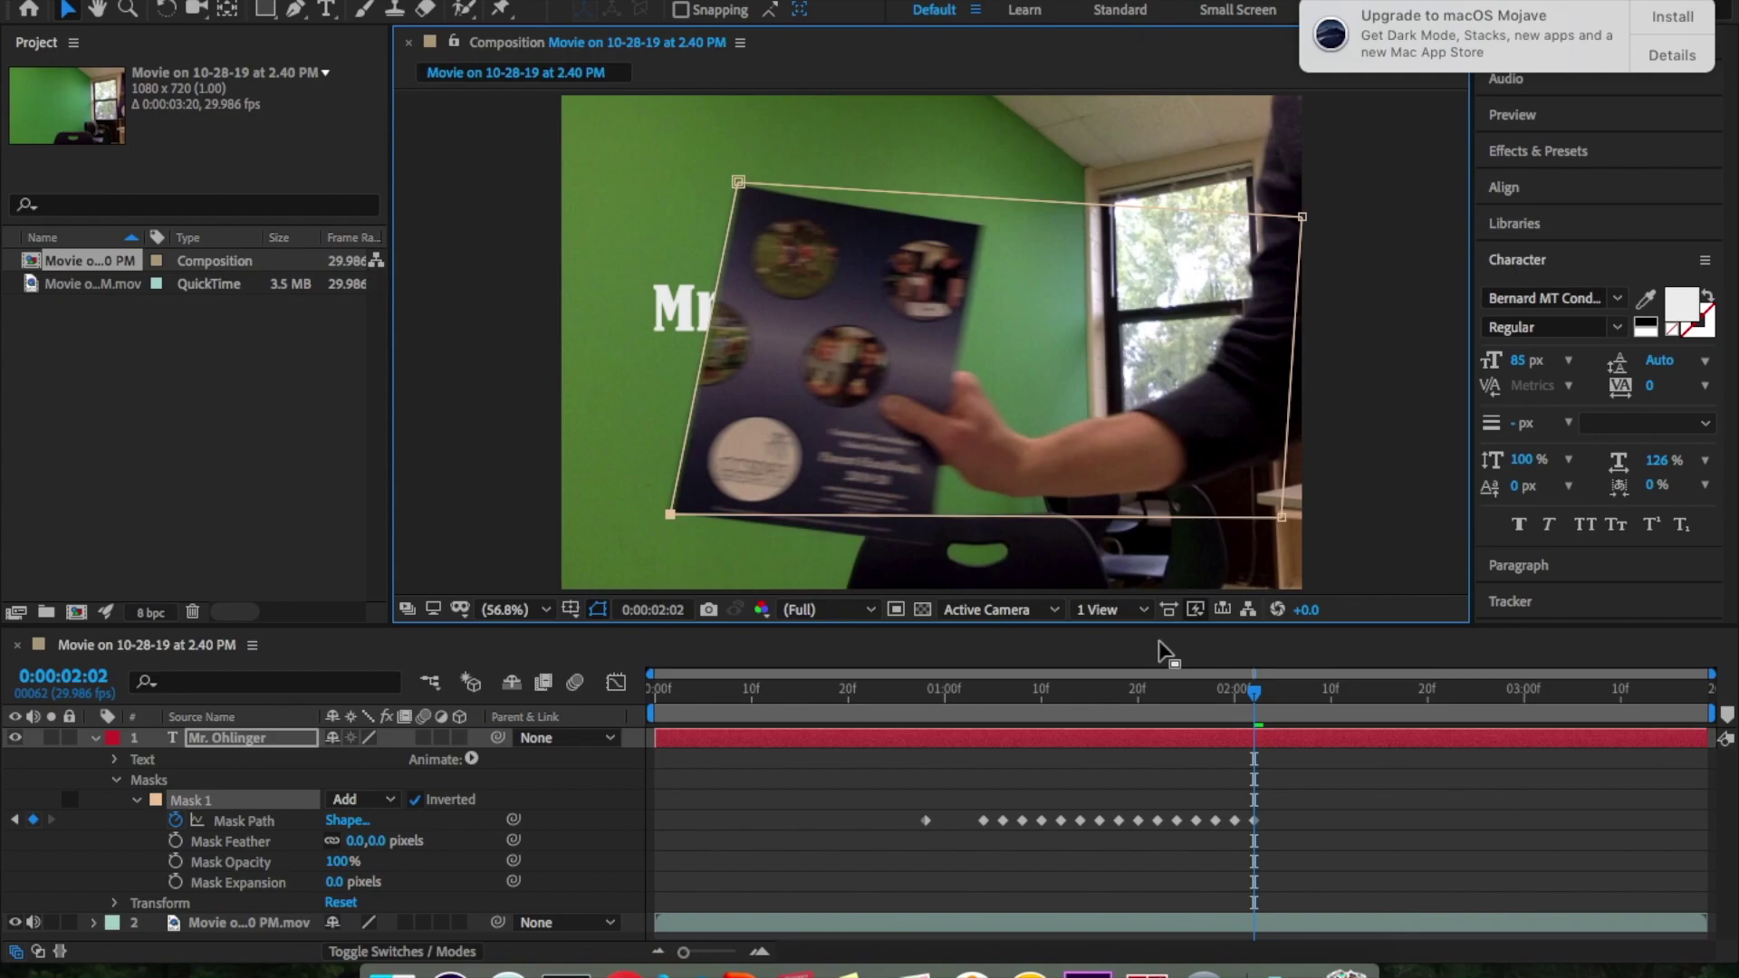
At 0:00:02:04, fit the mask's two left corners to the booklet's left edge and readjust the upper one
drag(1254, 695, 1271, 698)
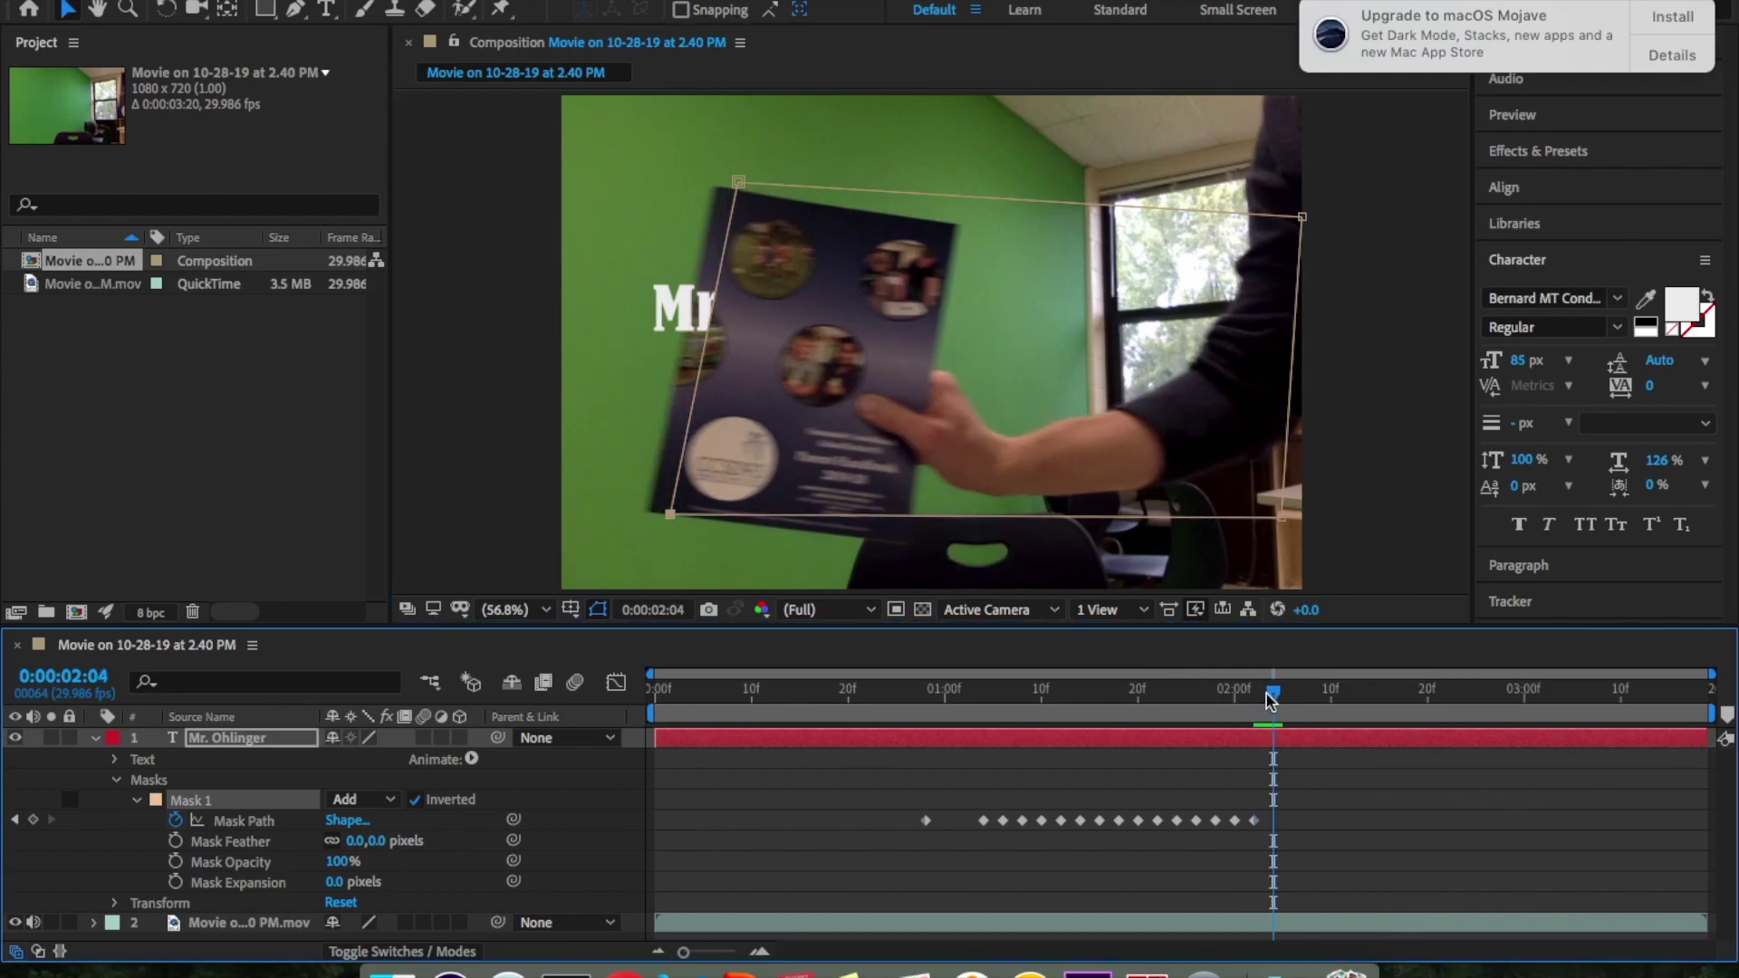
drag(740, 185, 713, 183)
drag(671, 514, 646, 515)
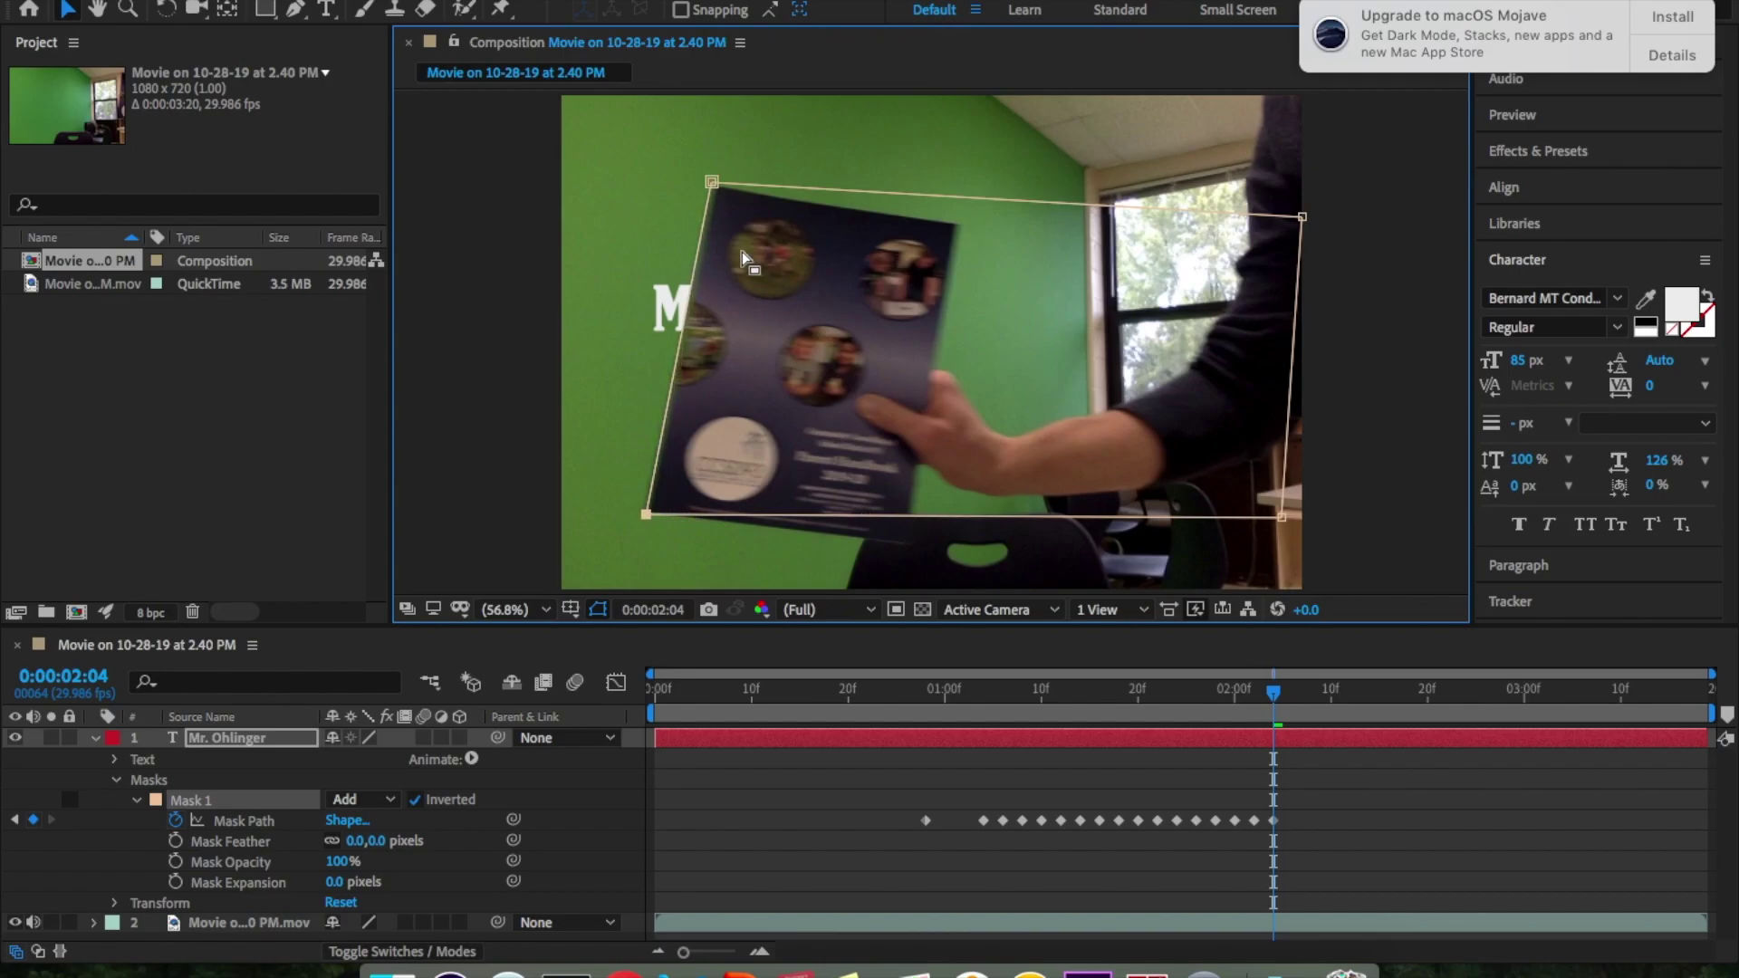
drag(717, 185, 726, 186)
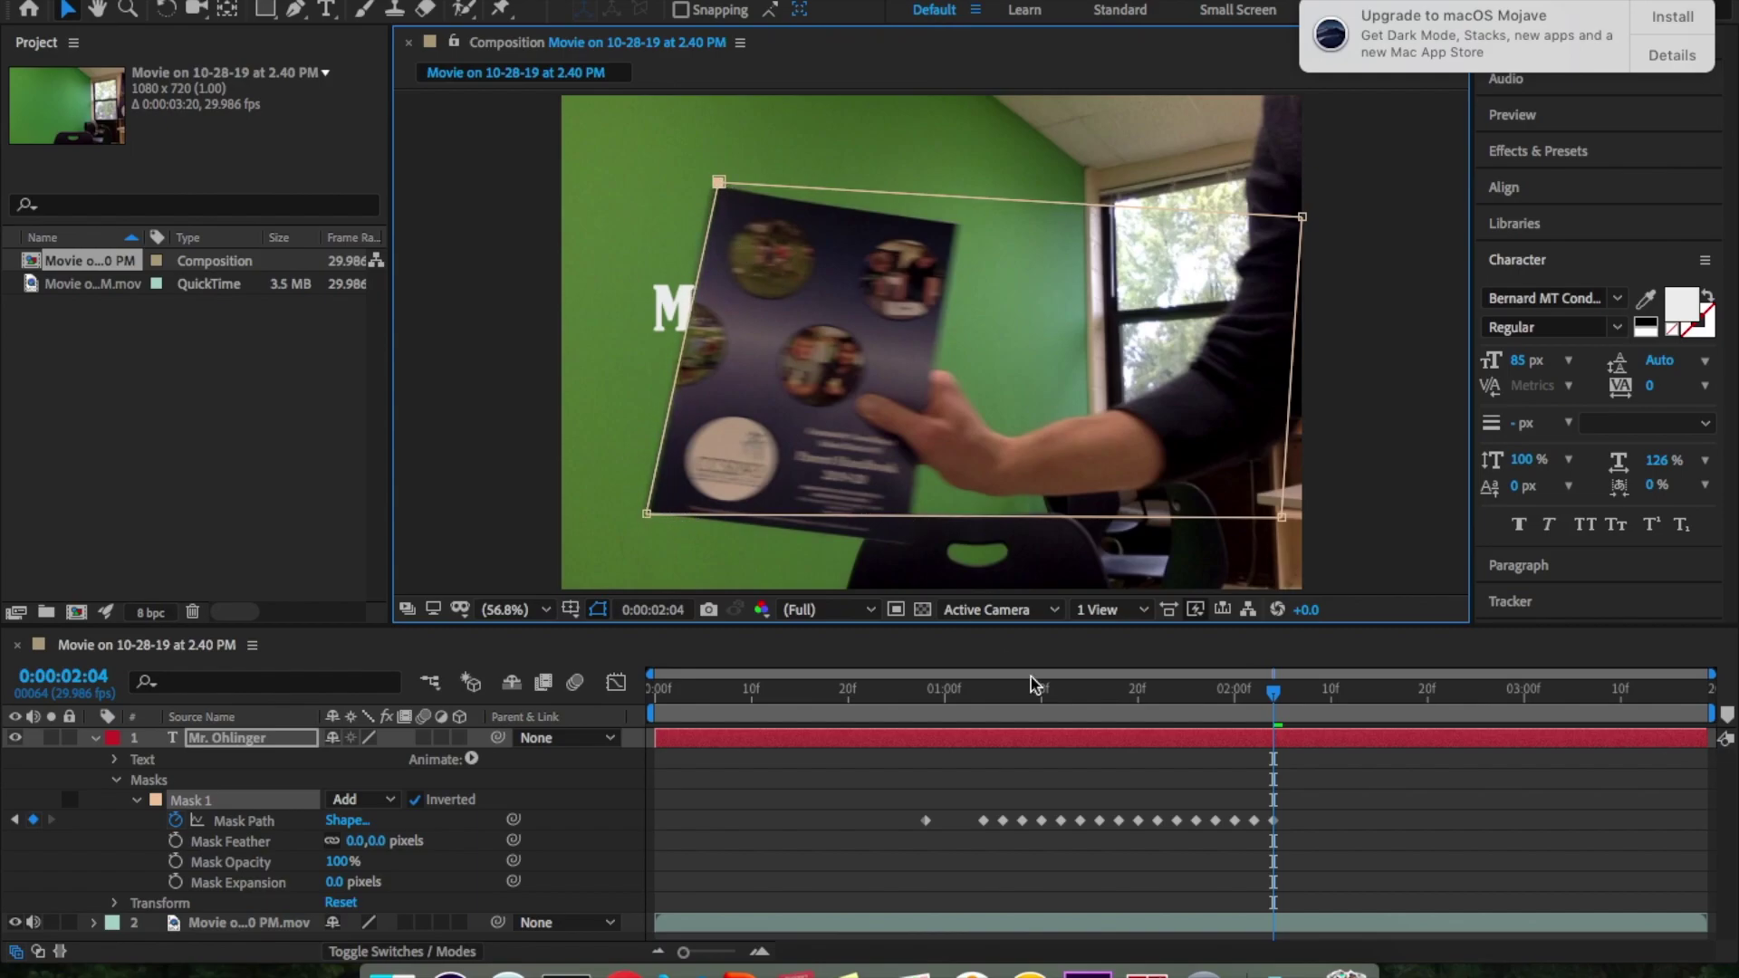
Move the mask's left corners to the booklet's left edge at 0:00:02:06 and 0:00:02:08 so the remaining text is covered
drag(1274, 692, 1292, 694)
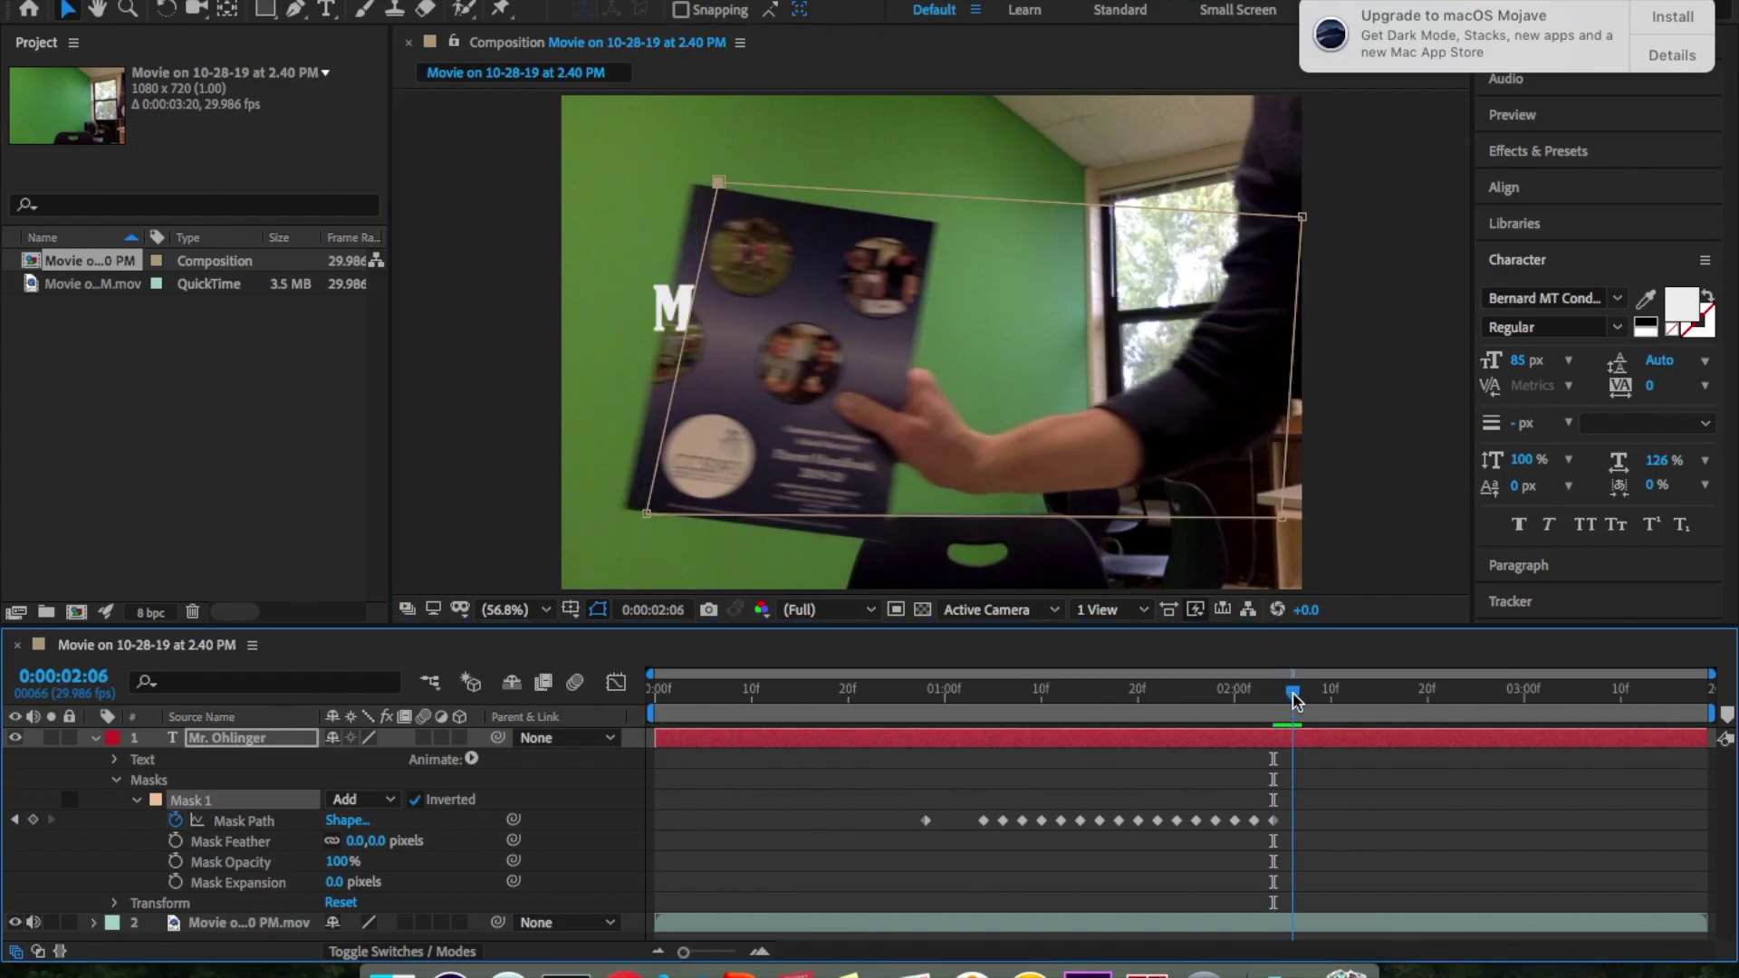
drag(722, 185, 698, 191)
drag(649, 514, 624, 514)
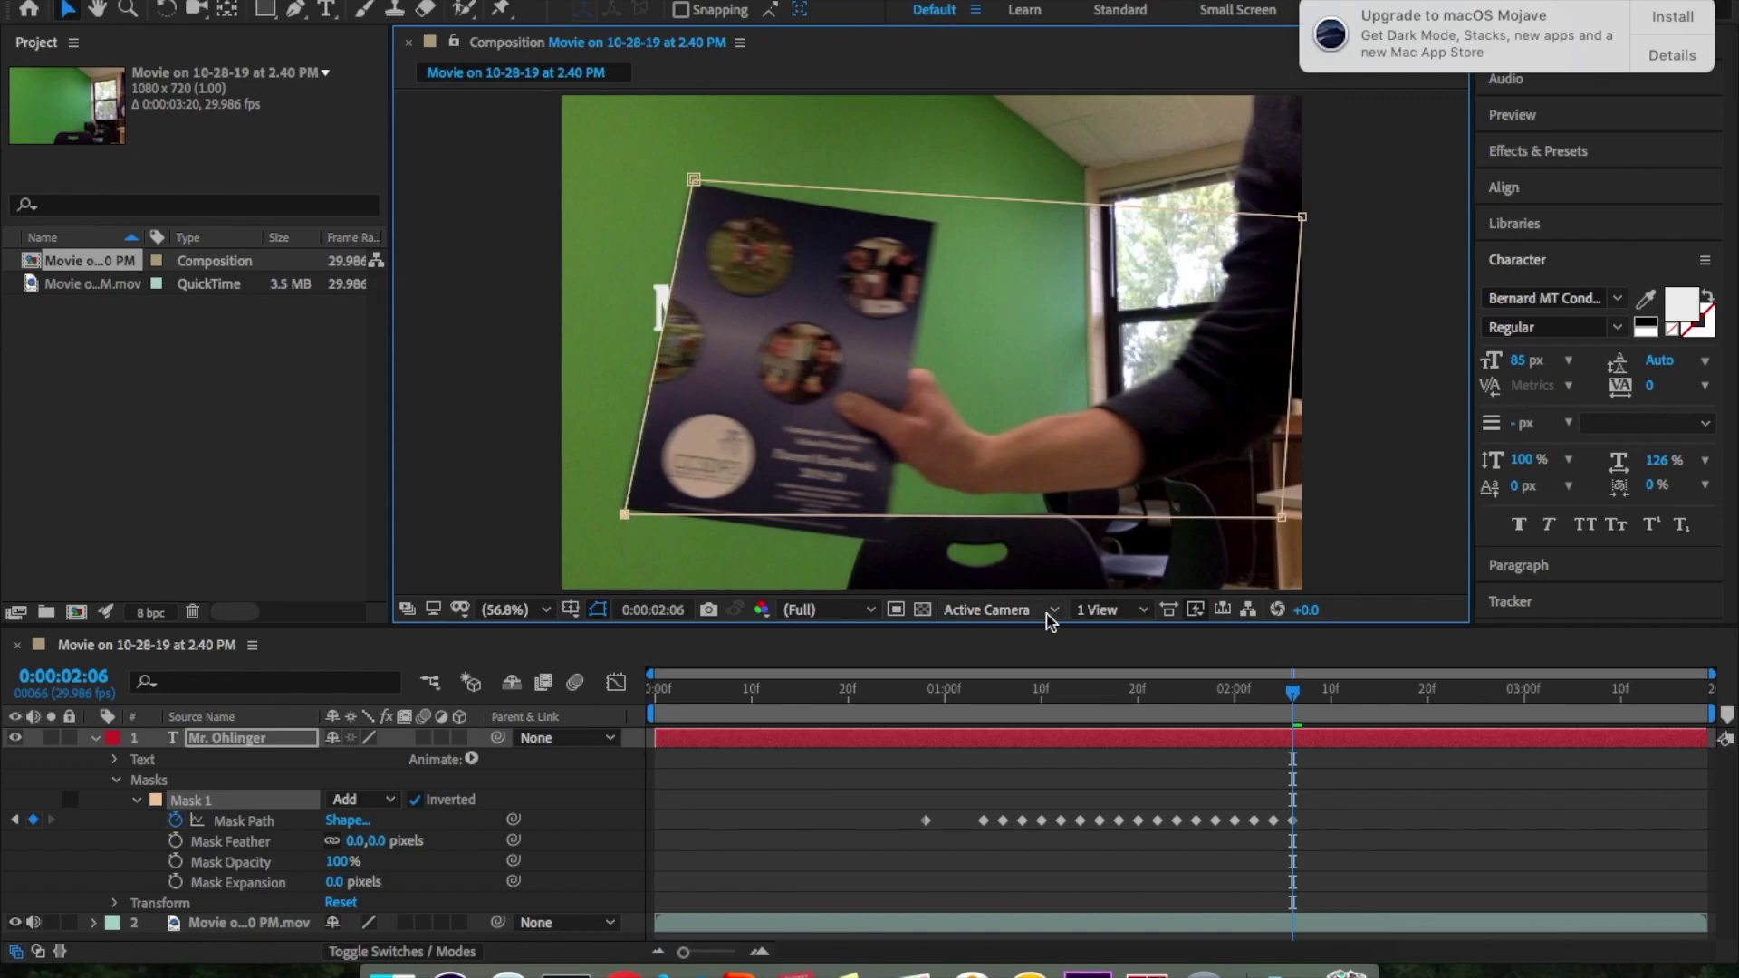
click(1303, 707)
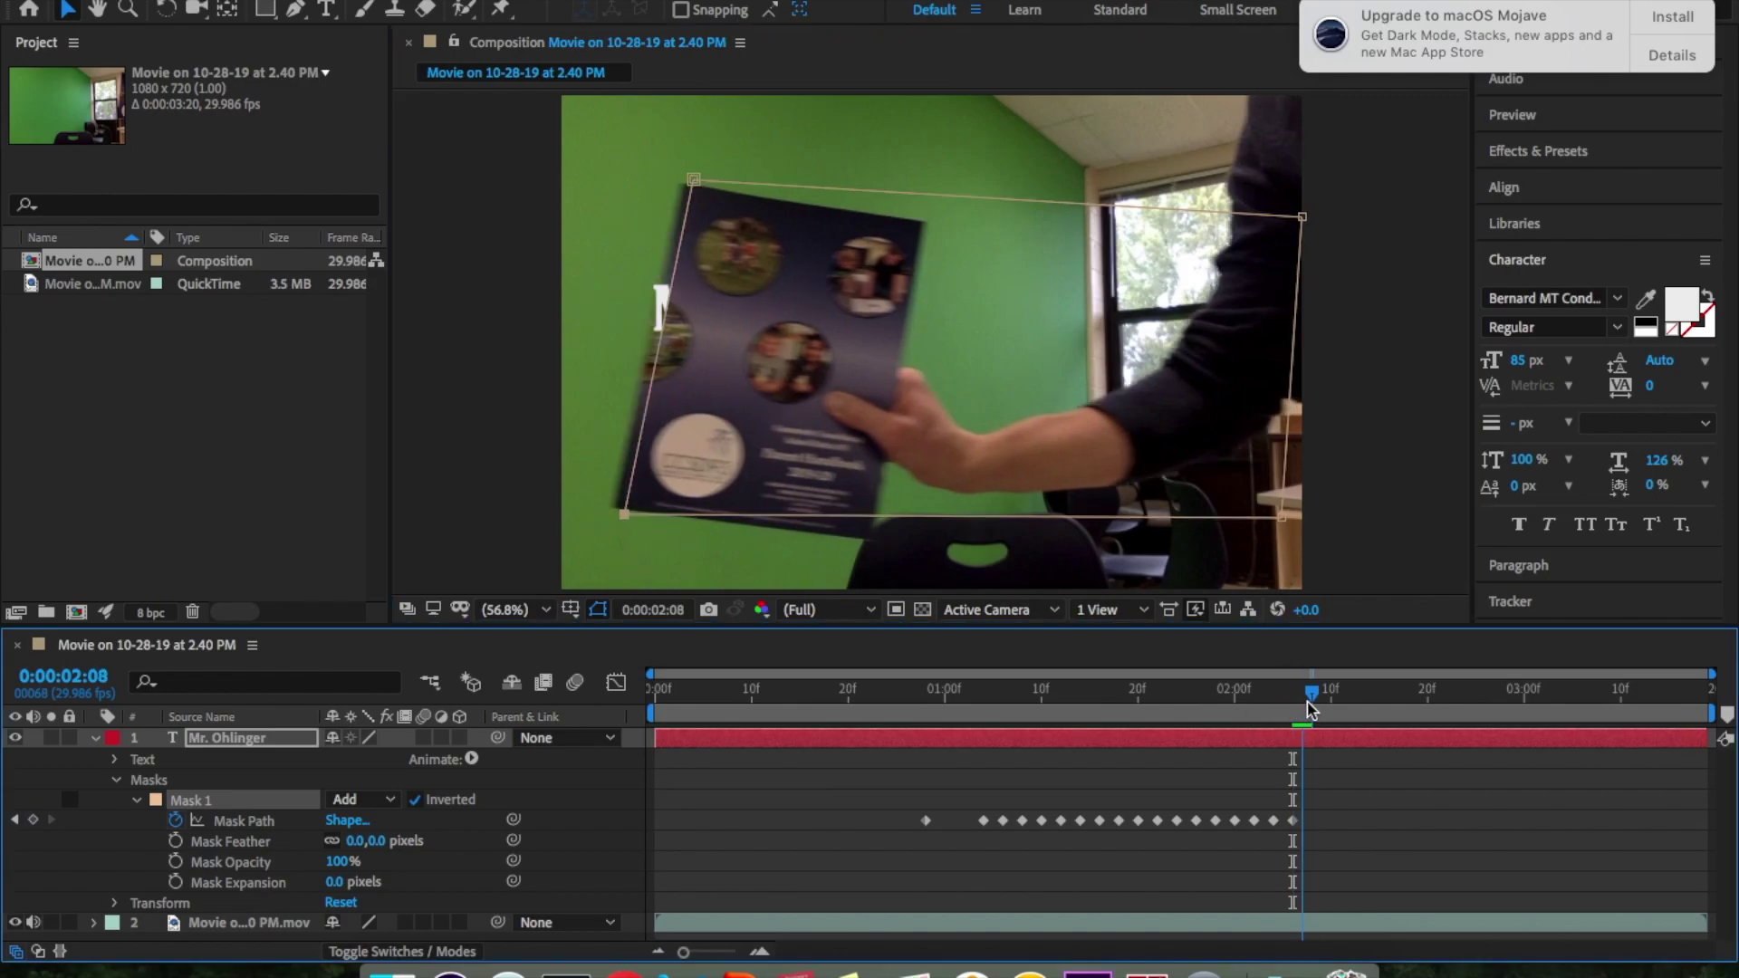
drag(1308, 709, 1312, 707)
drag(695, 180, 671, 180)
drag(624, 513, 600, 512)
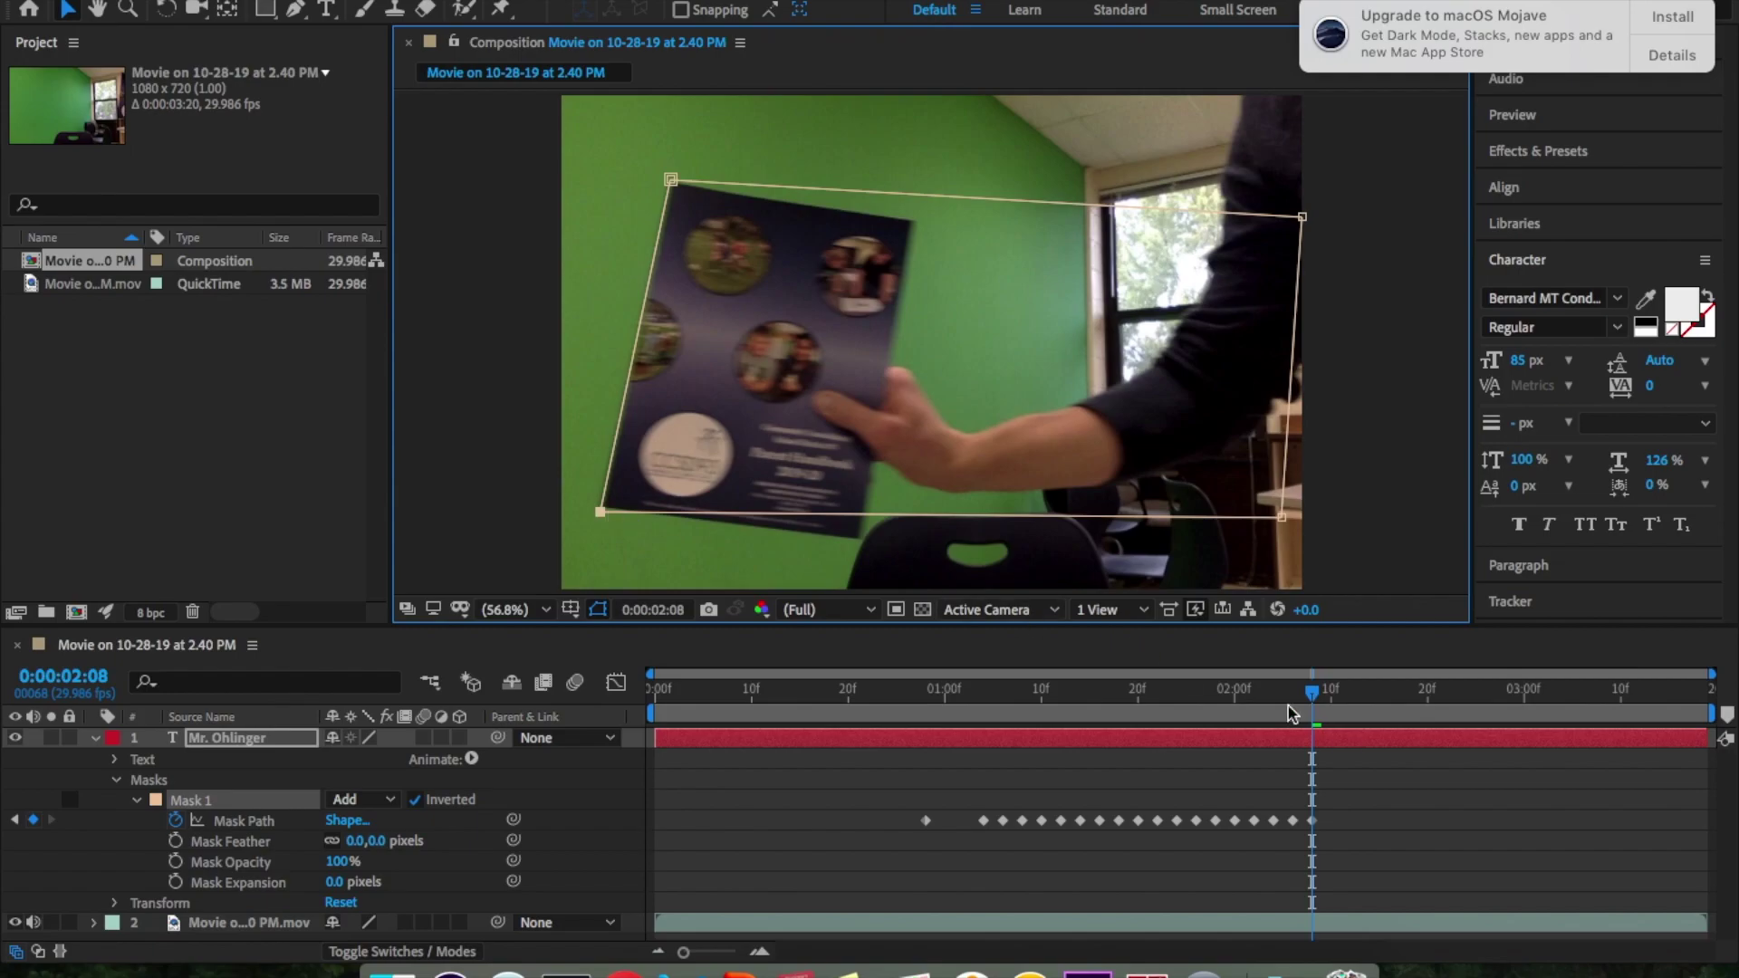
Preview the composition from 0:00:00:00 to check that the booklet passes in front of the text
drag(1315, 709, 1273, 709)
drag(1029, 706, 654, 680)
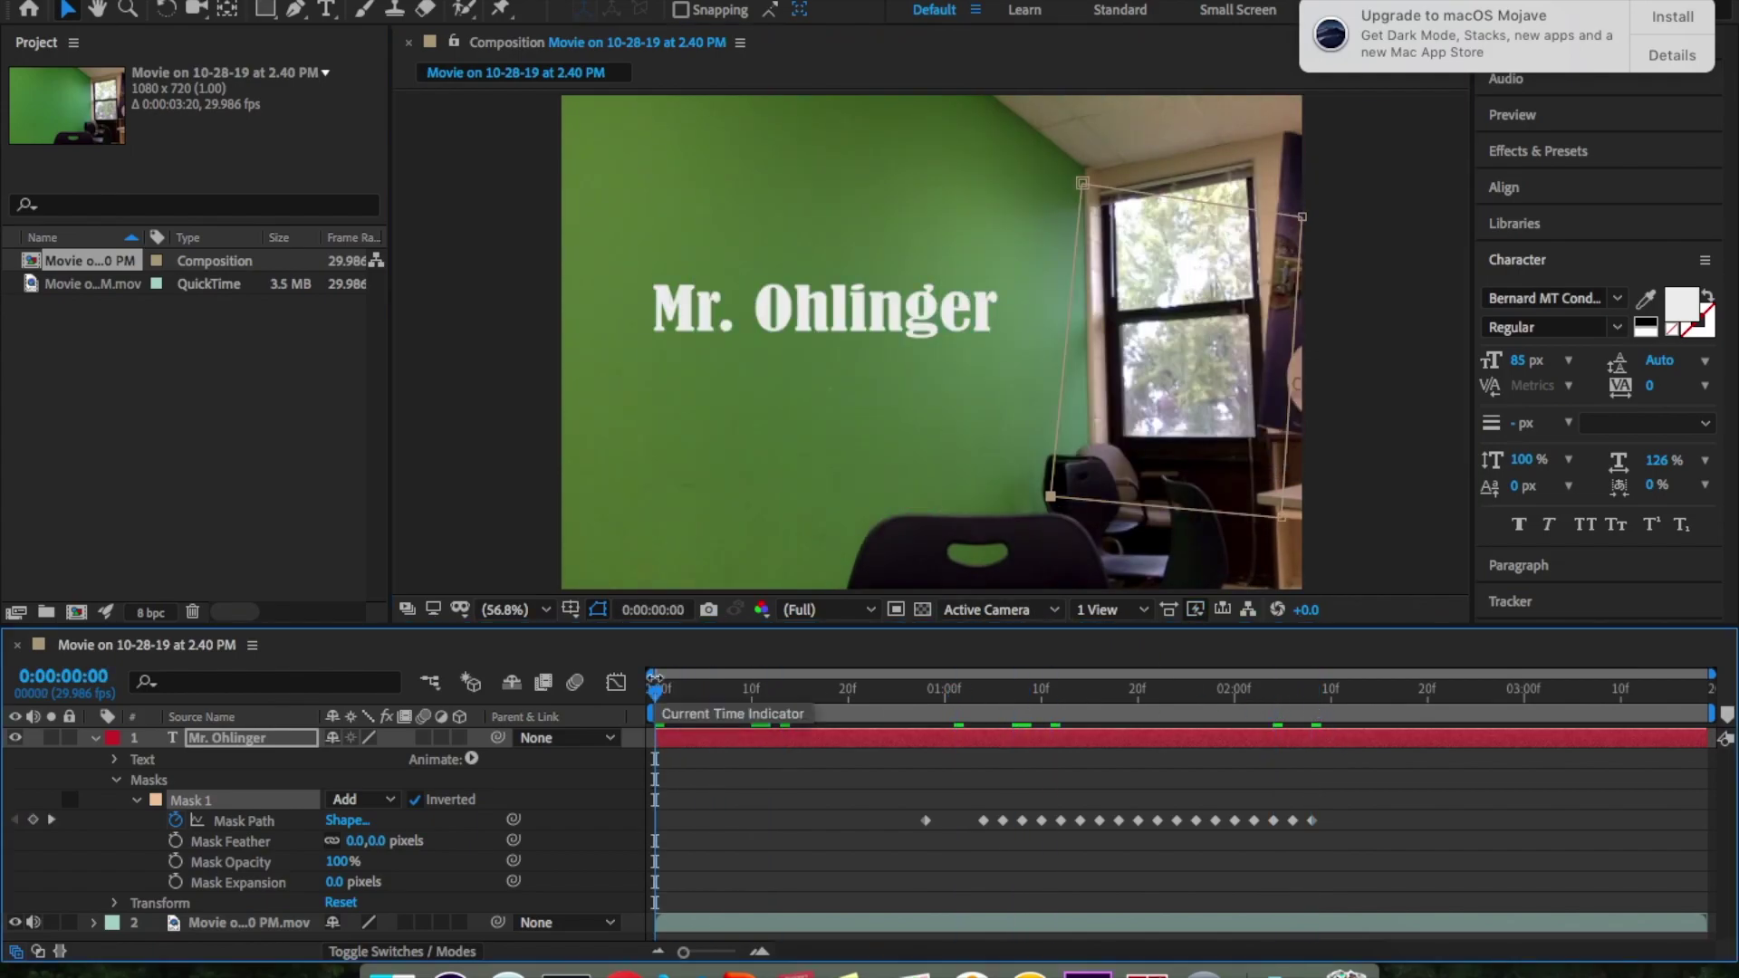
key(space)
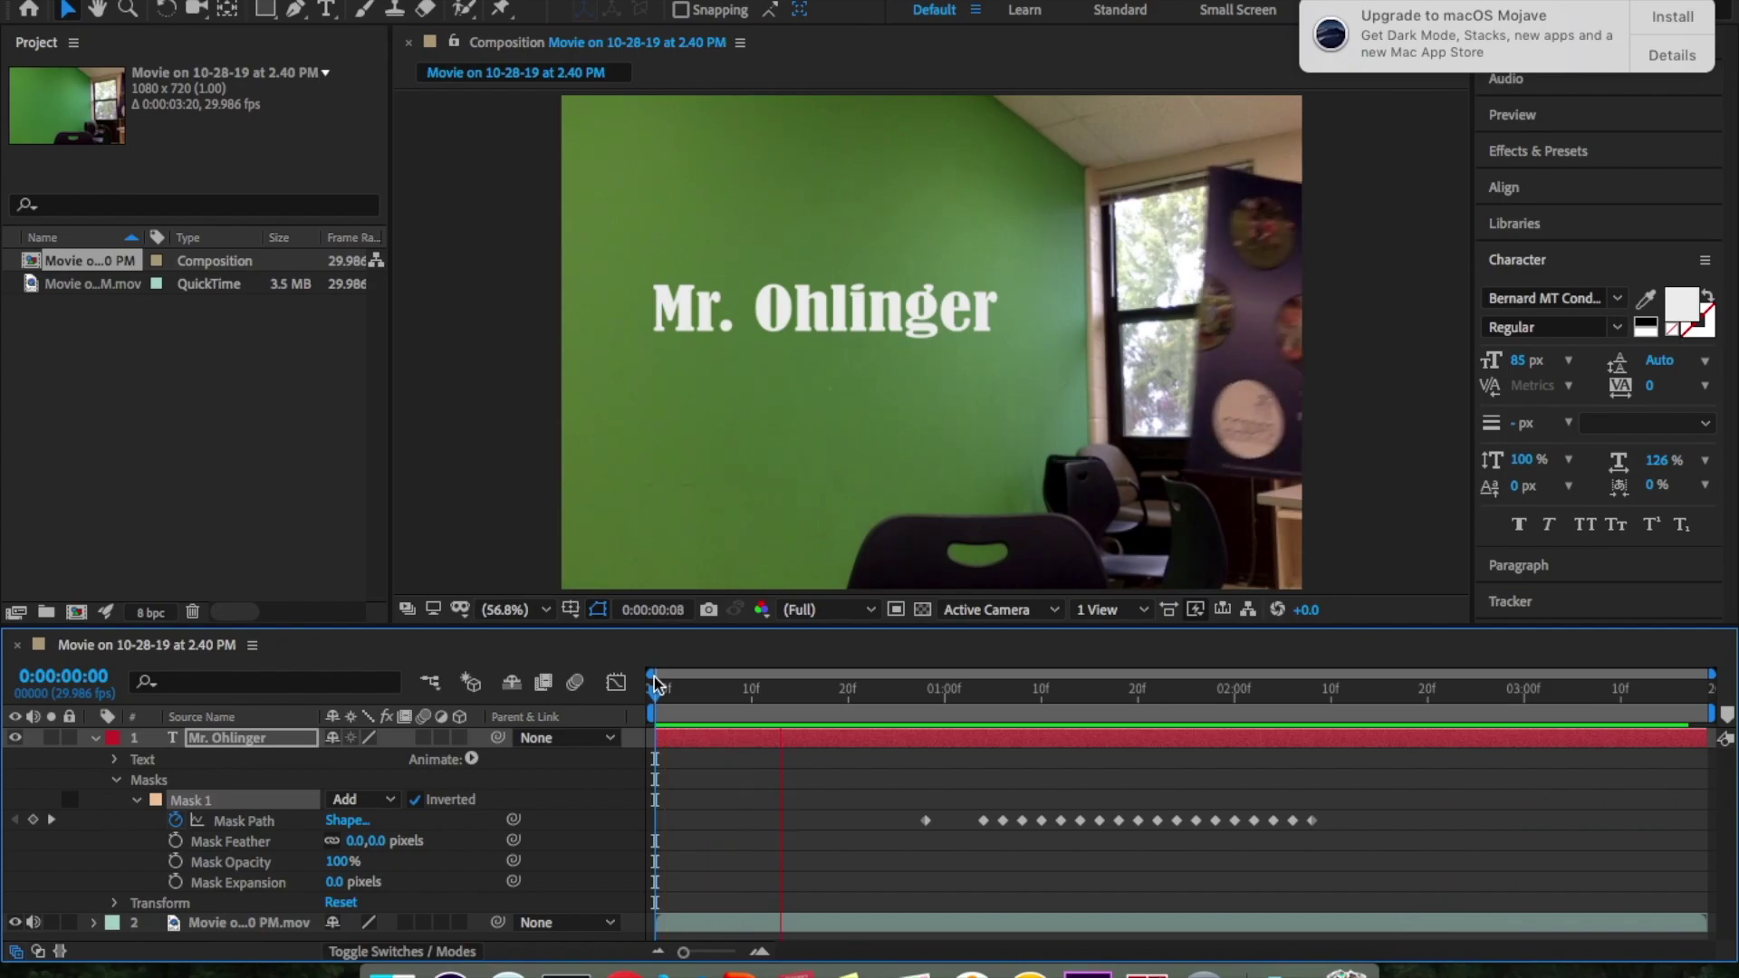
key(space)
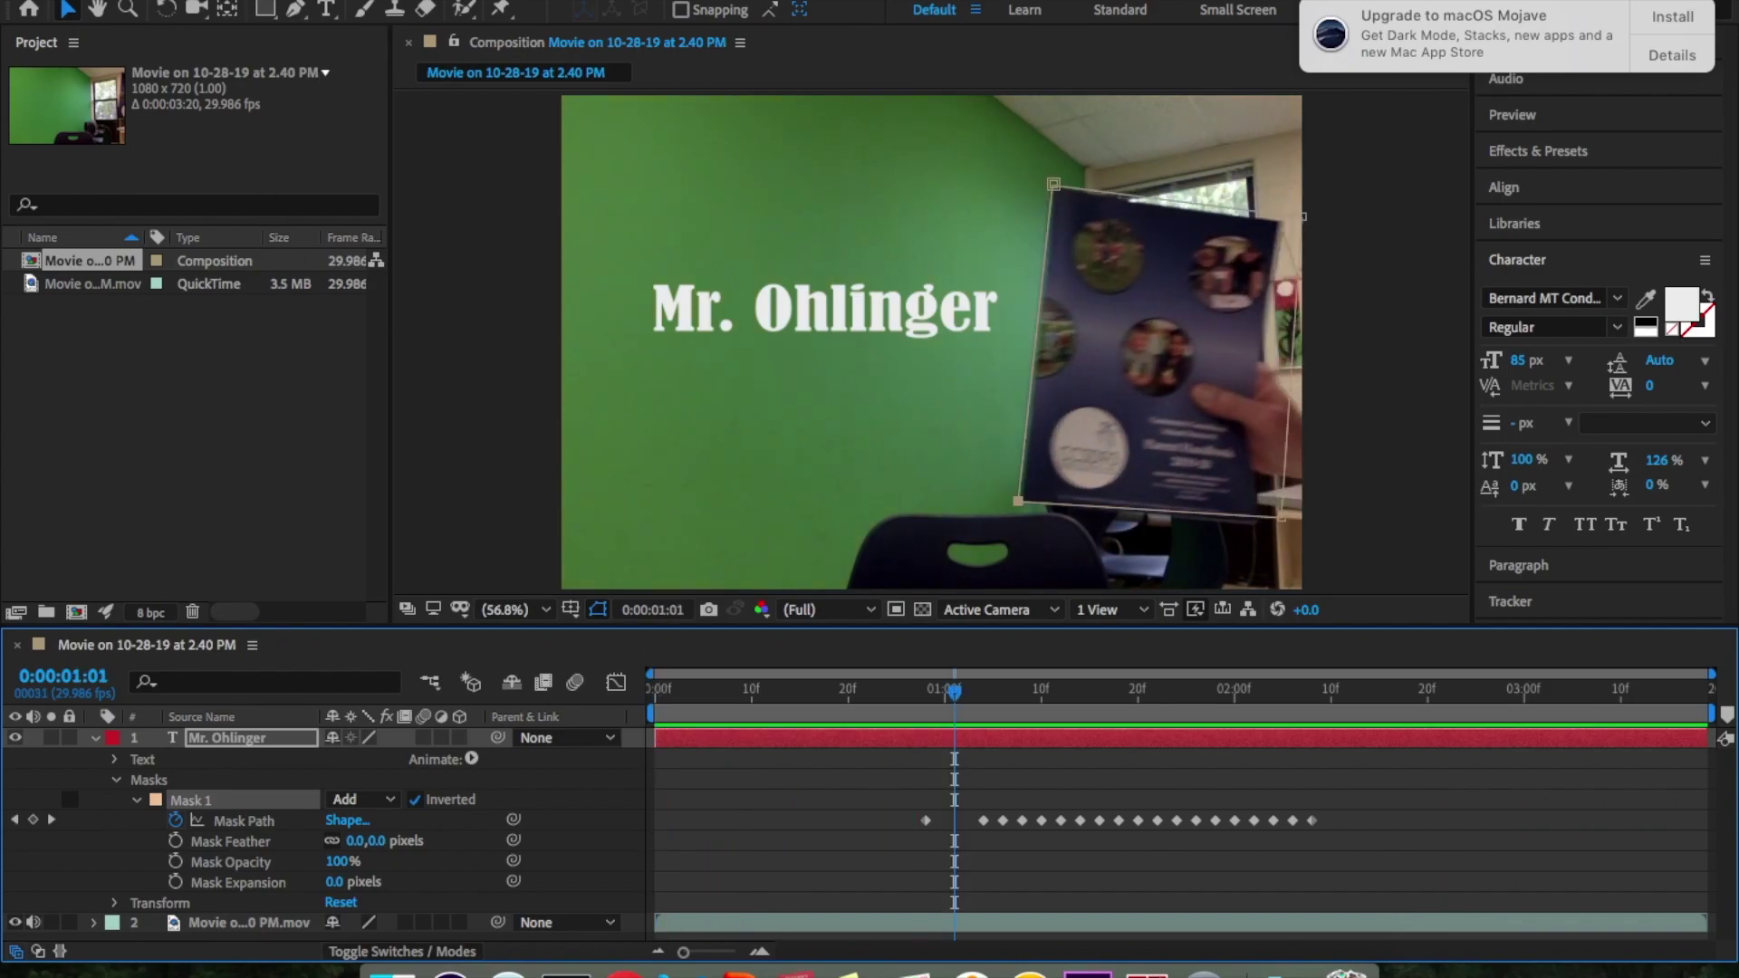
Render the composition through the render queue to Quest 7.mov in the Downloads folder
click(313, 0)
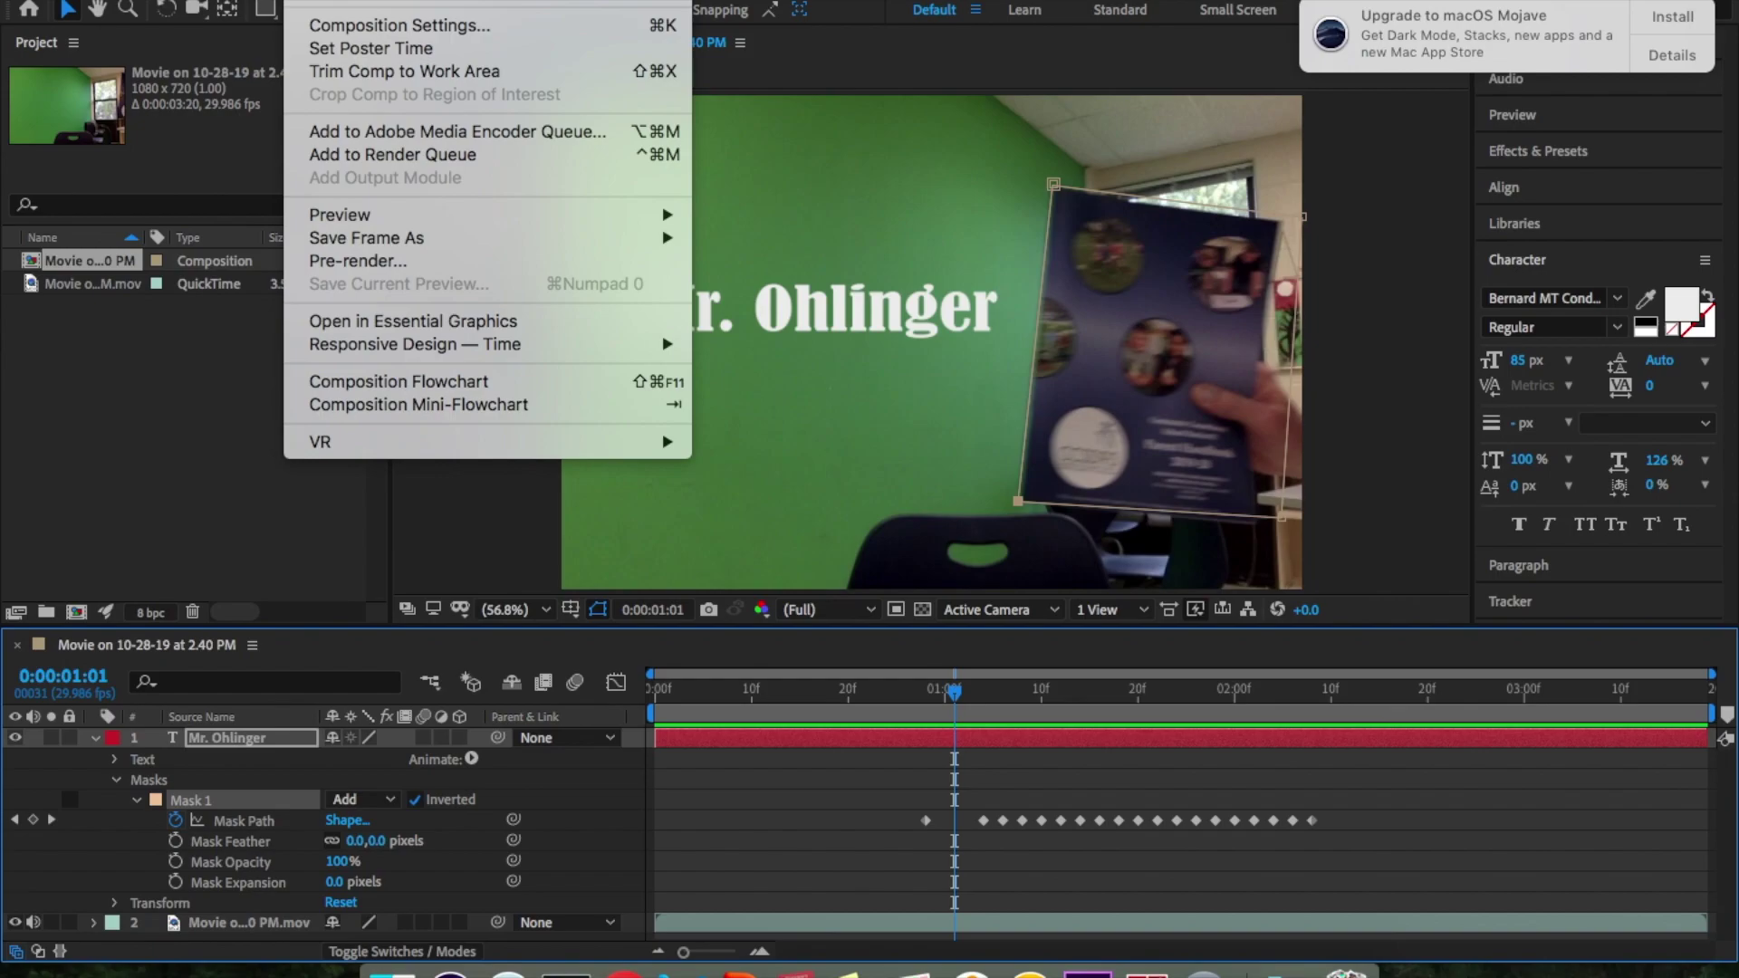
click(359, 163)
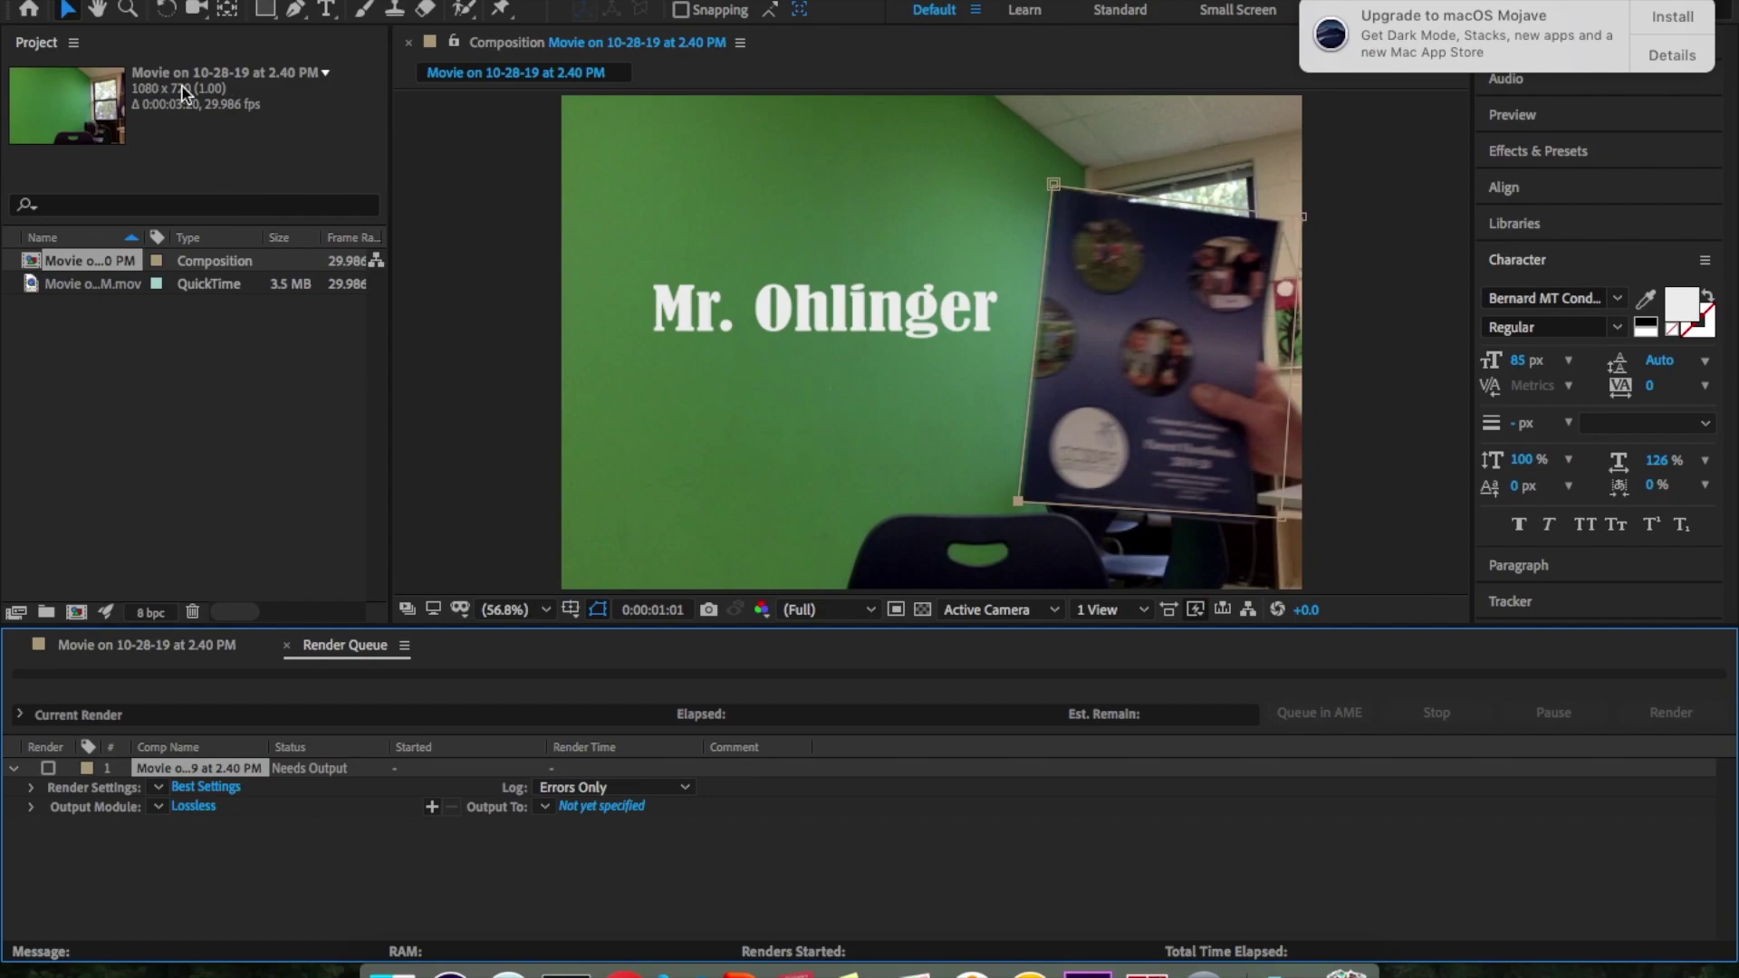
click(601, 808)
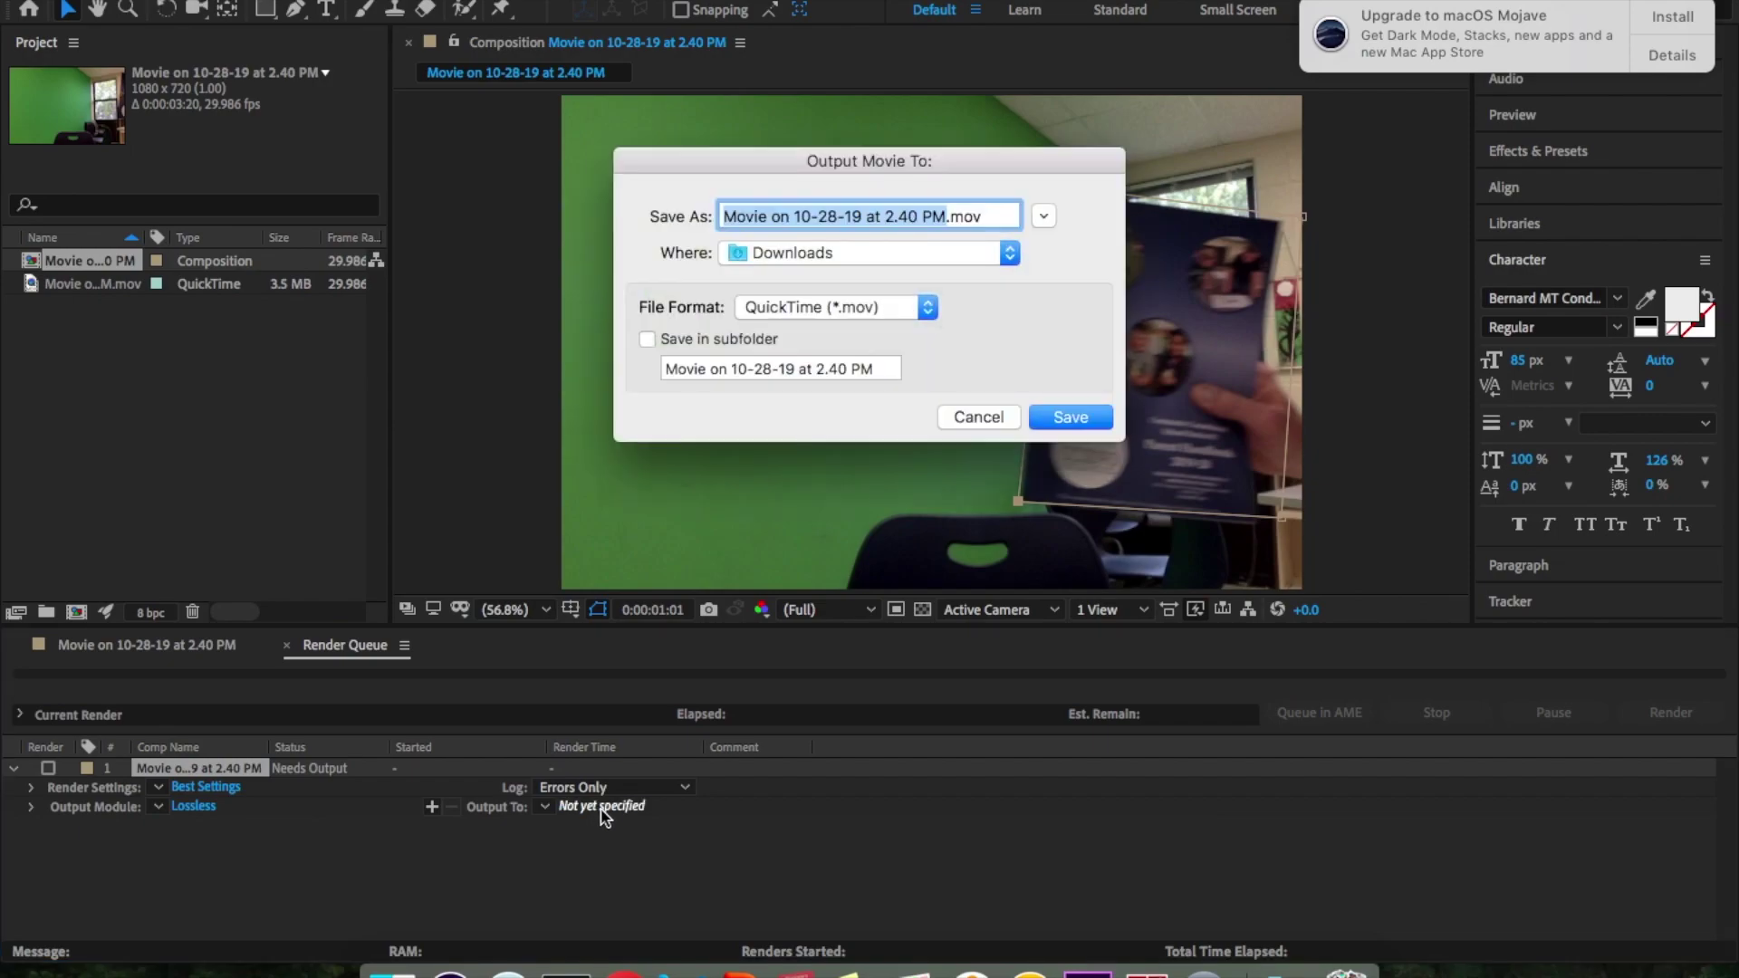
text(Quest 7)
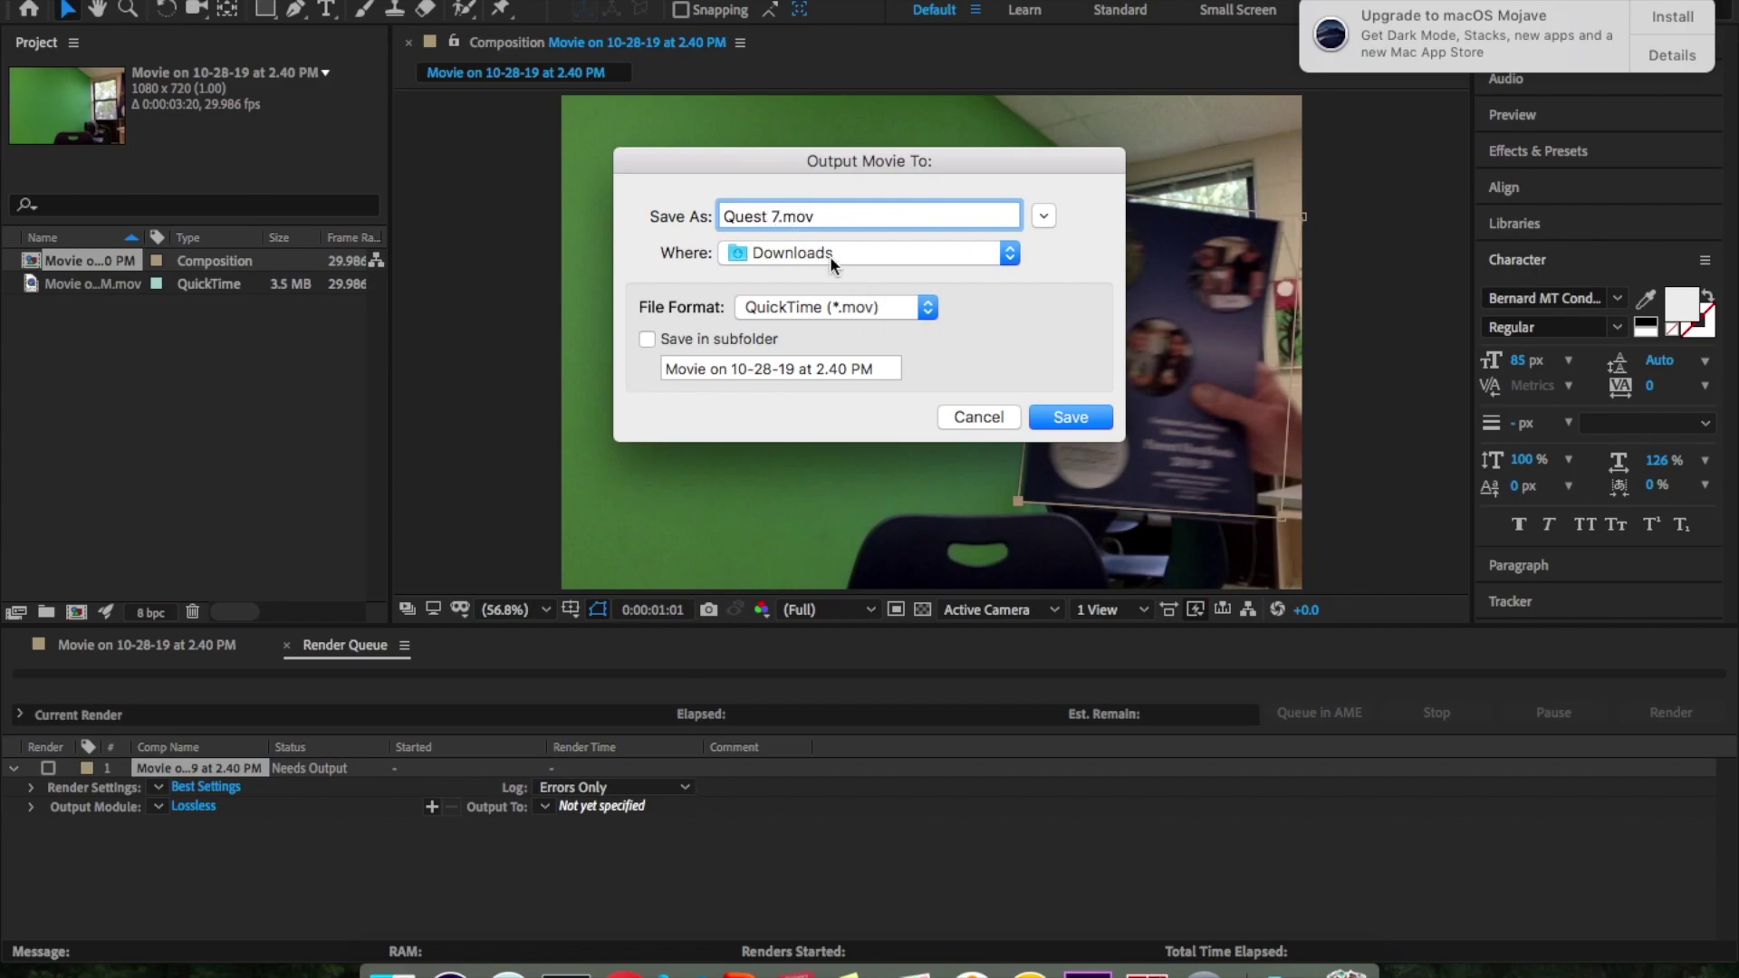
click(1071, 415)
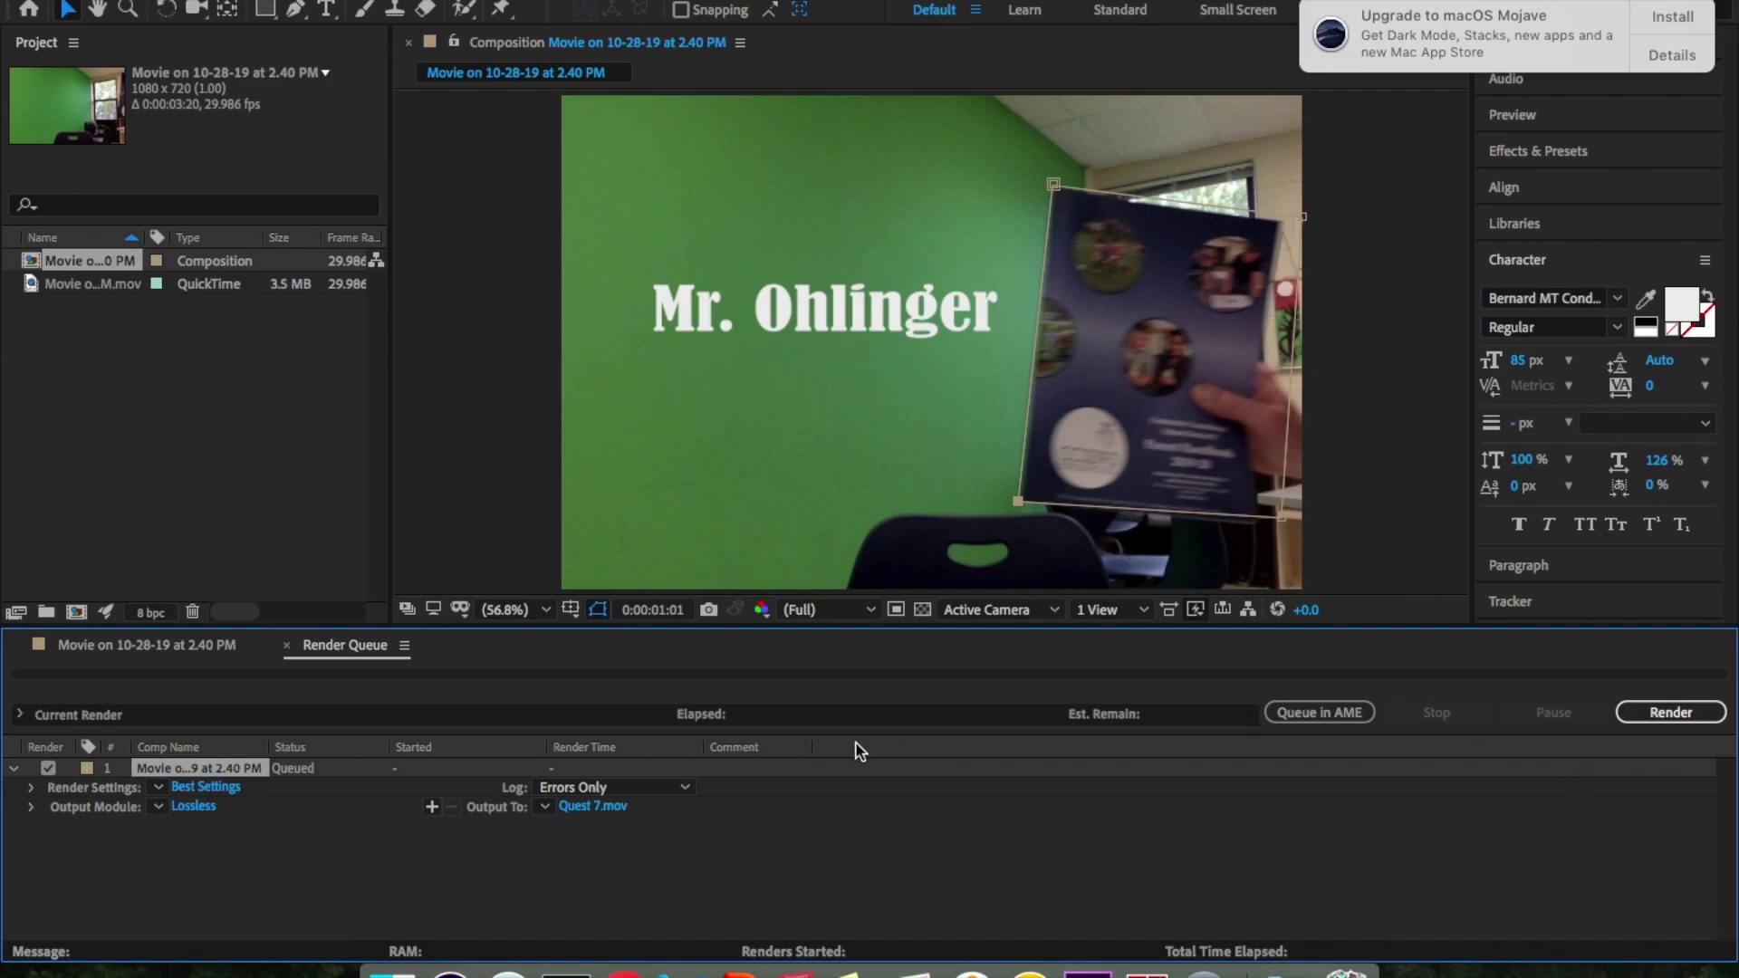
click(1669, 715)
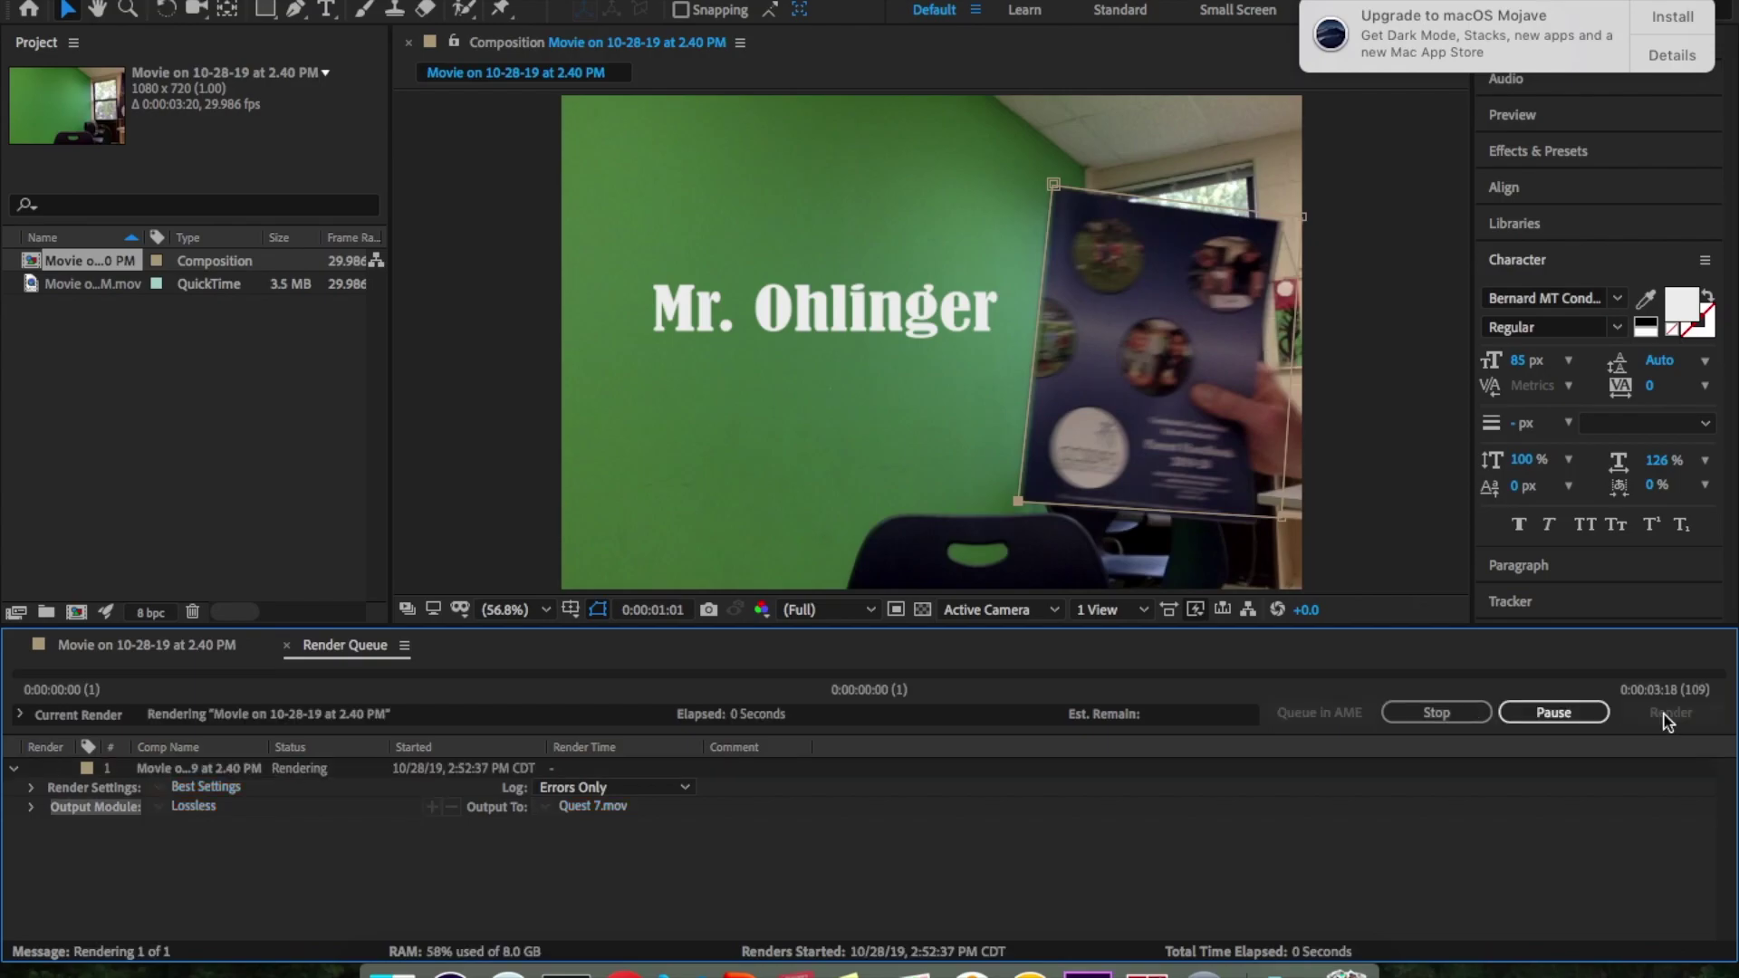